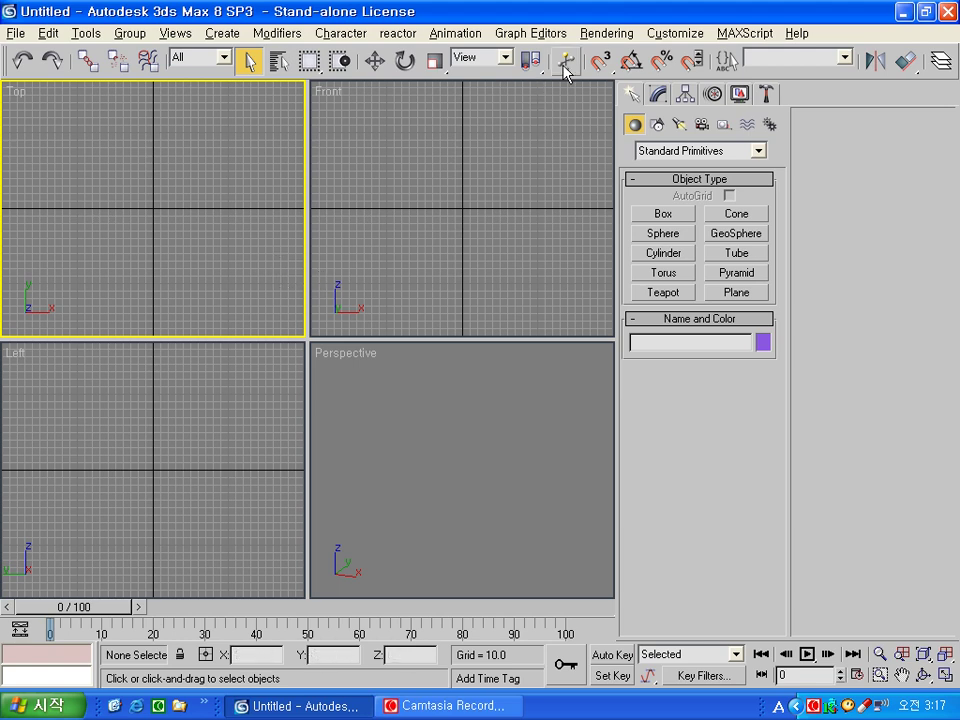
- Set both the display units and the system unit to metric millimetres in Units Setup
left_click(675, 33)
left_click(680, 246)
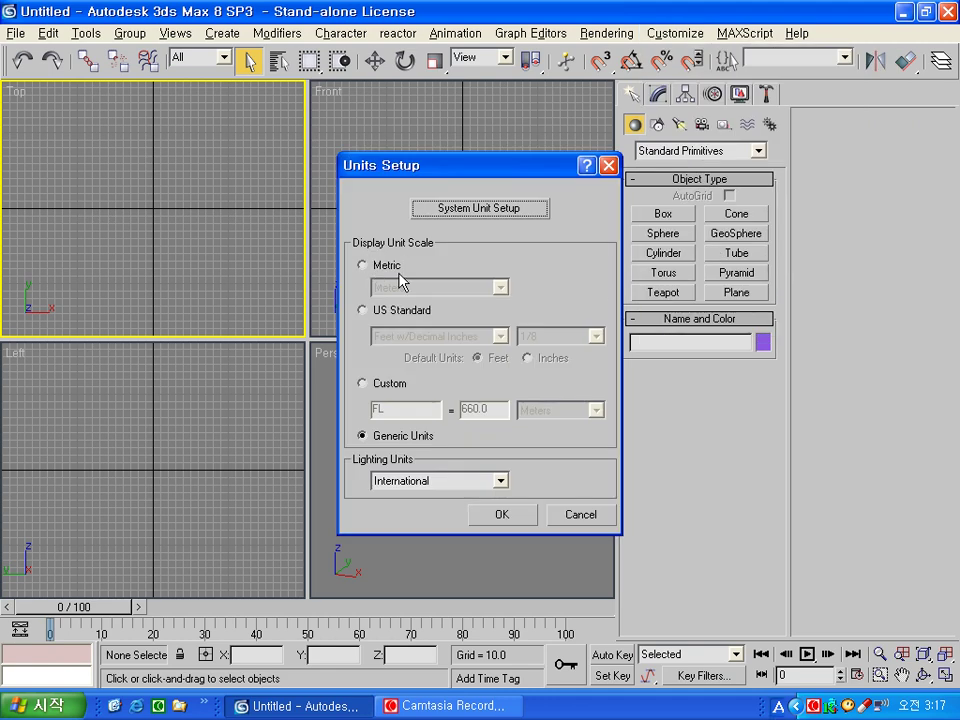
left_click(385, 266)
left_click(392, 287)
scroll(400, 305, "up", 1)
left_click(400, 305)
left_click(456, 209)
left_click(479, 437)
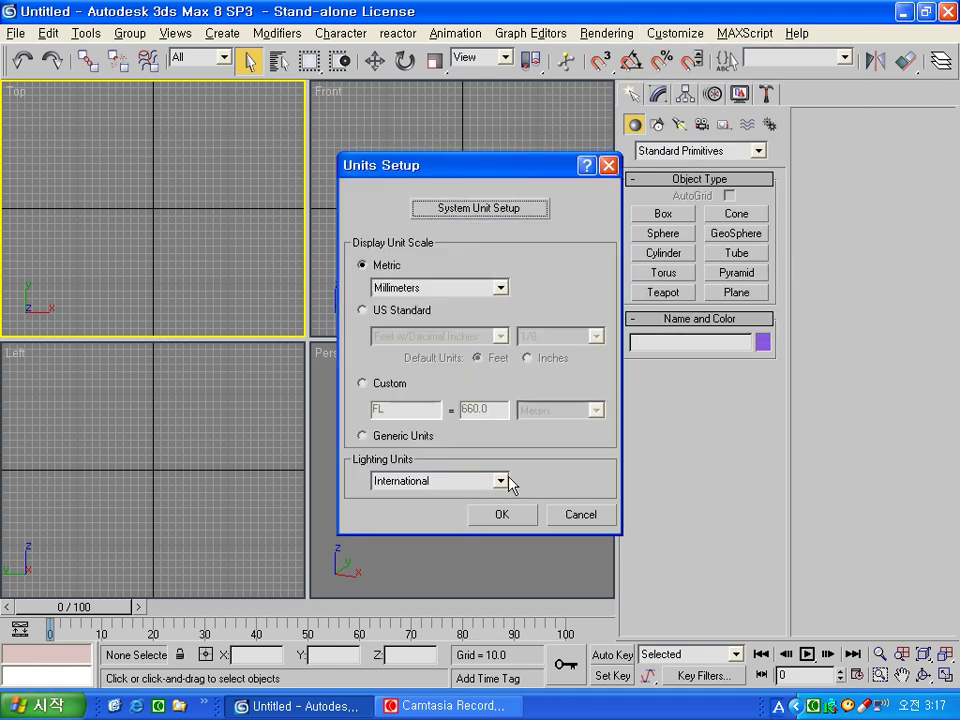
left_click(500, 514)
- Start a keyboard-entry box positioned at X 3000 and Y 2000
left_click(650, 216)
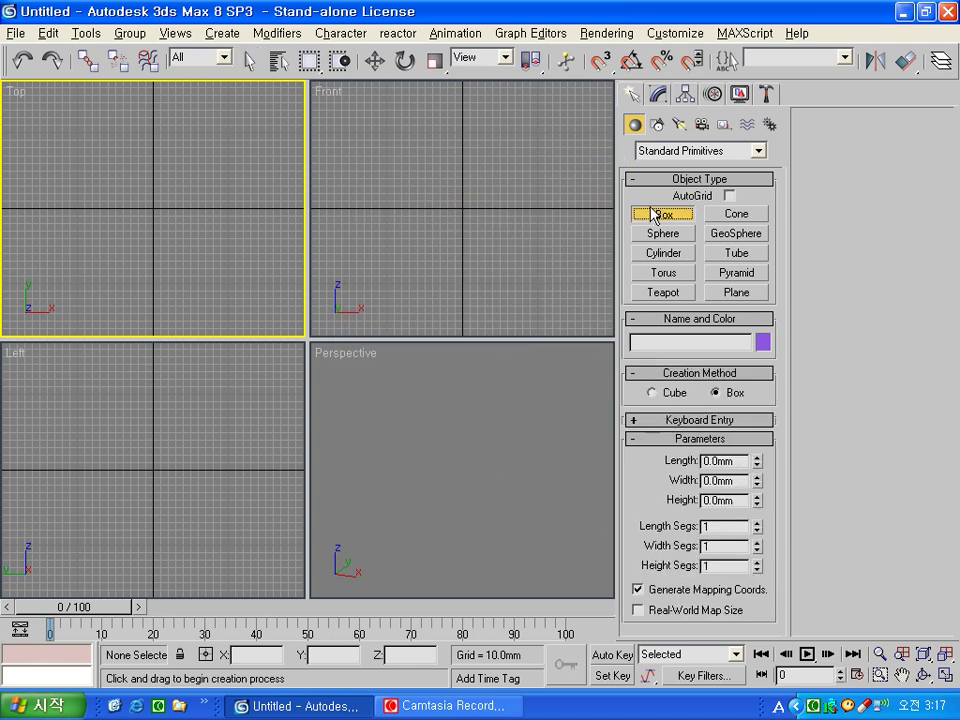
left_click(664, 421)
double_click(722, 449)
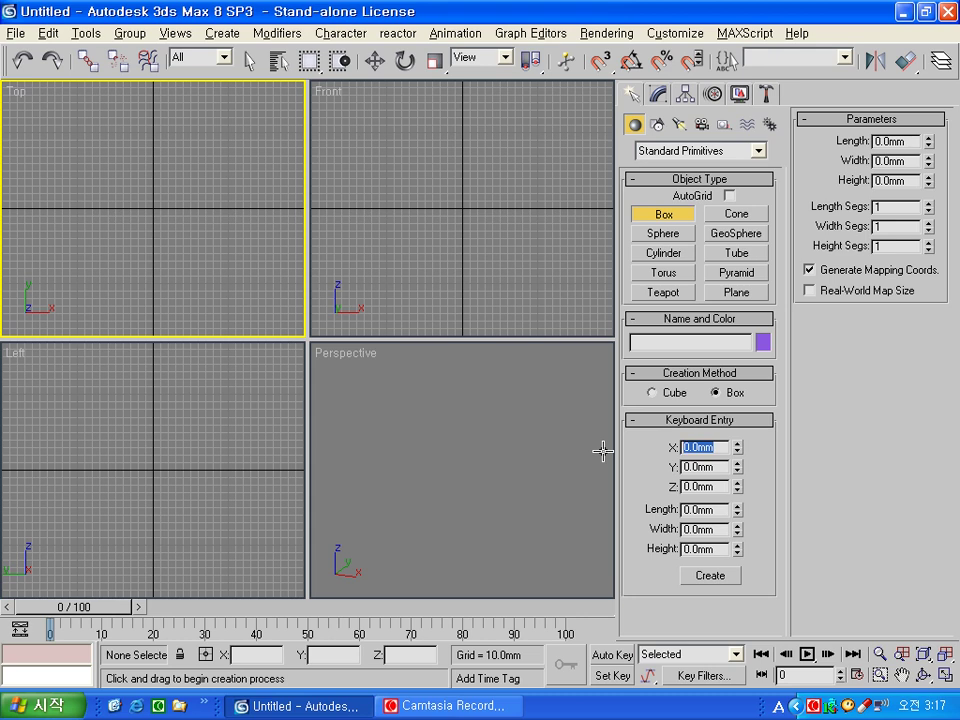
type("3000")
key("Tab")
type("20")
key("Tab")
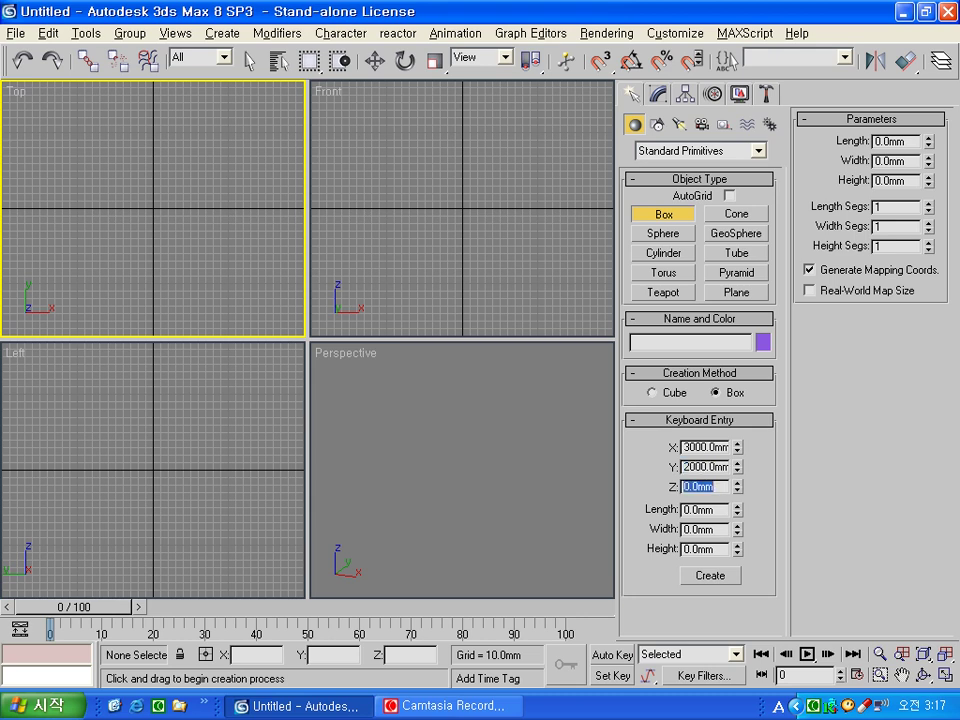
- Give the box length 4000, width 6000 and height 2500, create it, and zoom extents
key("Tab")
type("4")
key("Tab")
type("6")
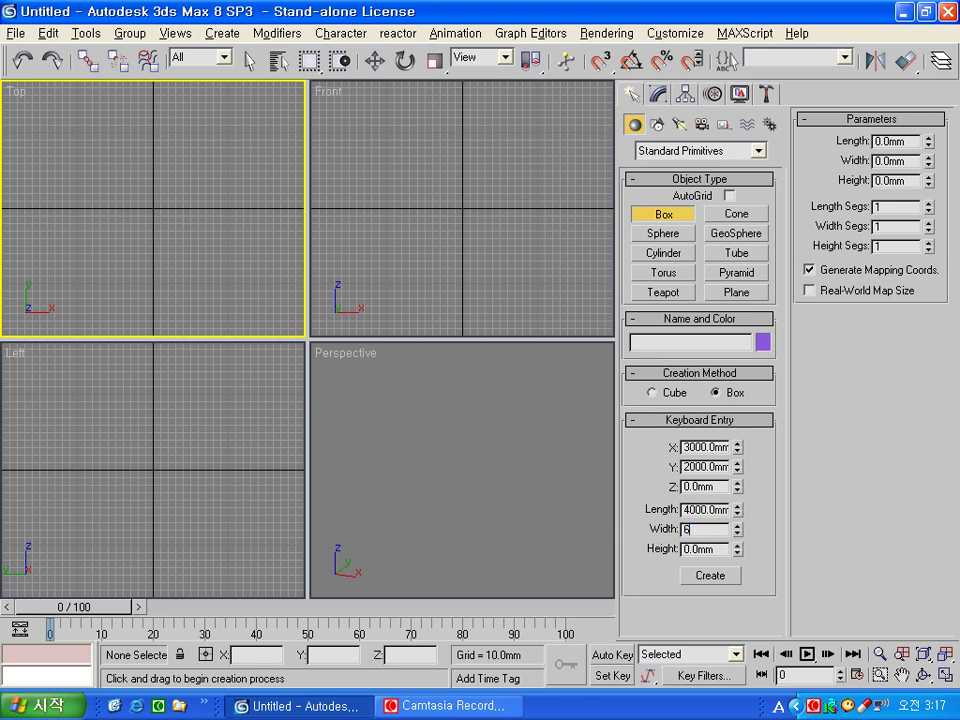
key("Tab")
type("25")
left_click(705, 575)
left_click(377, 63)
left_click(377, 63)
key("ctrl+shift+z")
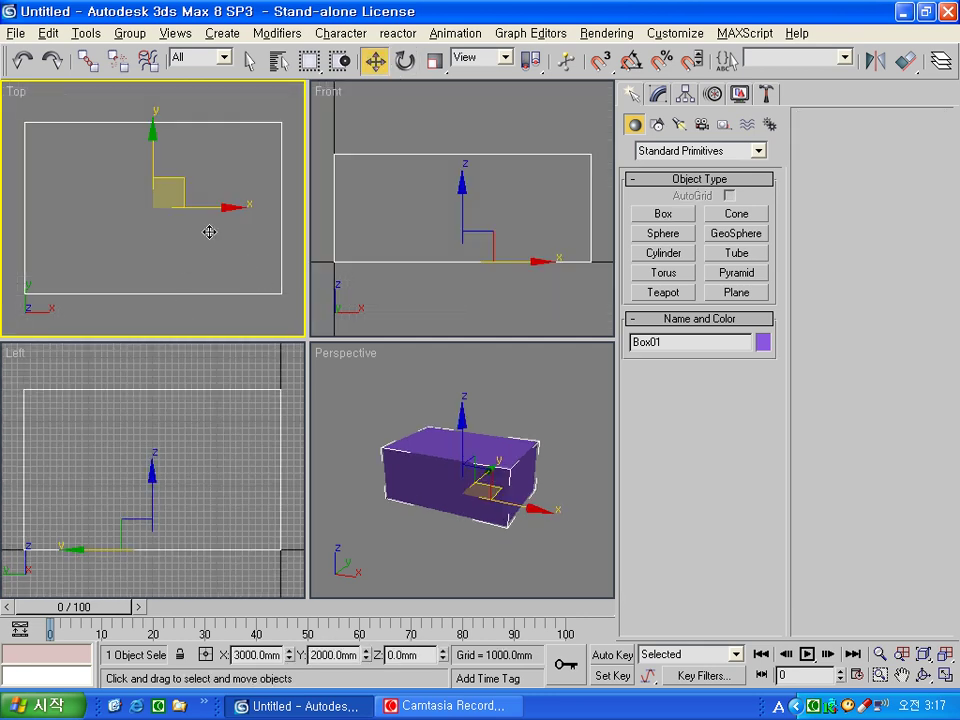
- Hide the grid in the Left viewport
left_click(435, 306)
left_click(137, 441)
key("g")
left_click(395, 557)
left_click(141, 463)
left_click(111, 221)
- Convert Box01 to an Editable Poly and select all of its polygons
left_click(128, 296)
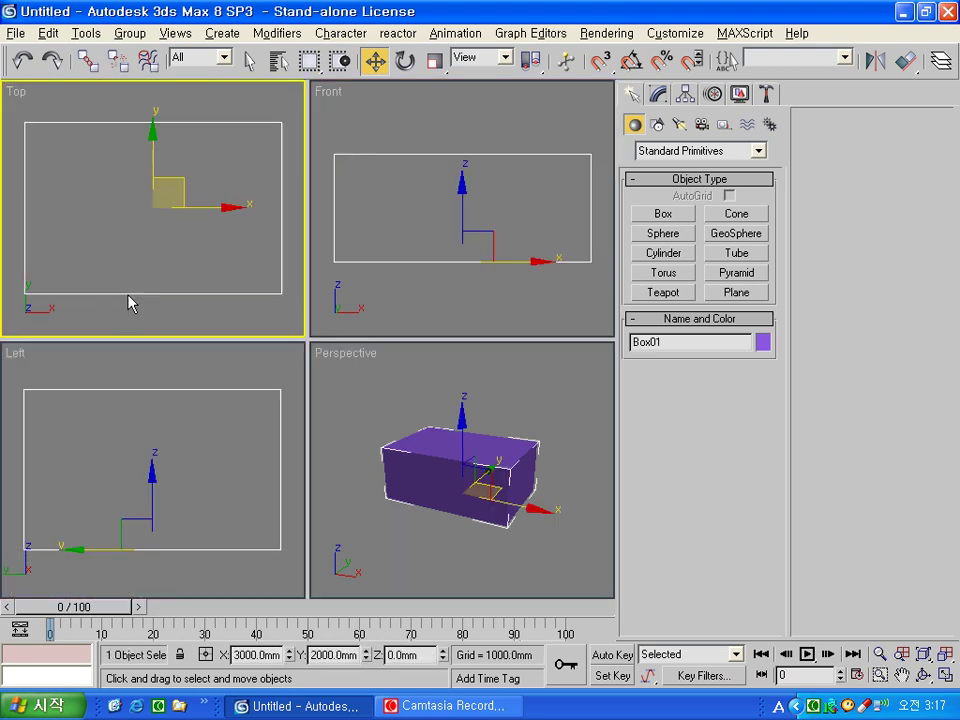
left_click(433, 454)
right_click(433, 454)
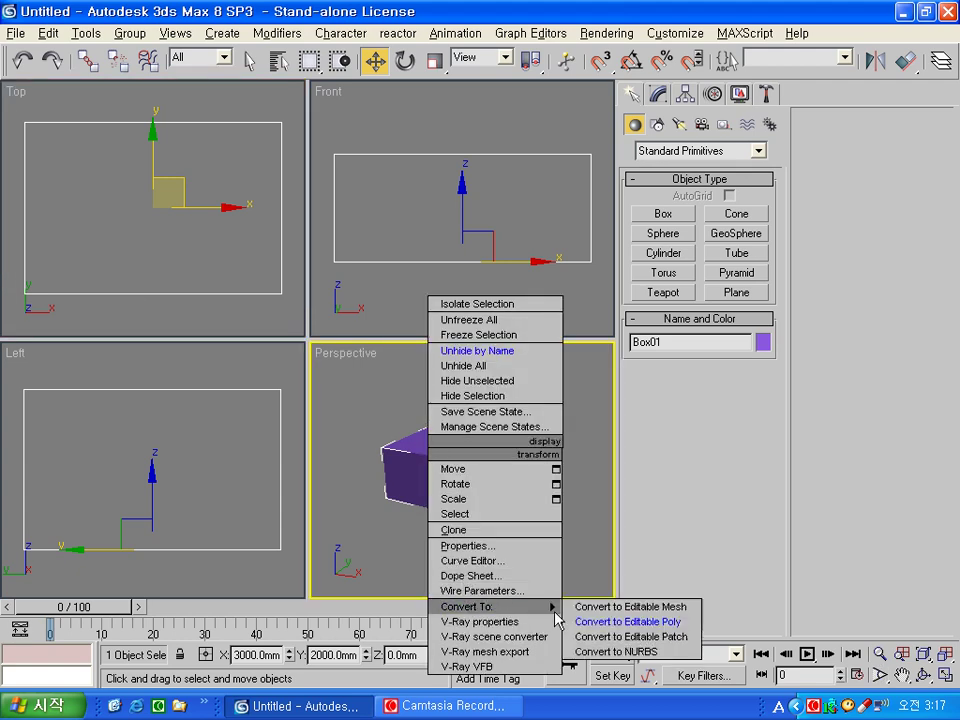
left_click(626, 621)
left_click(719, 439)
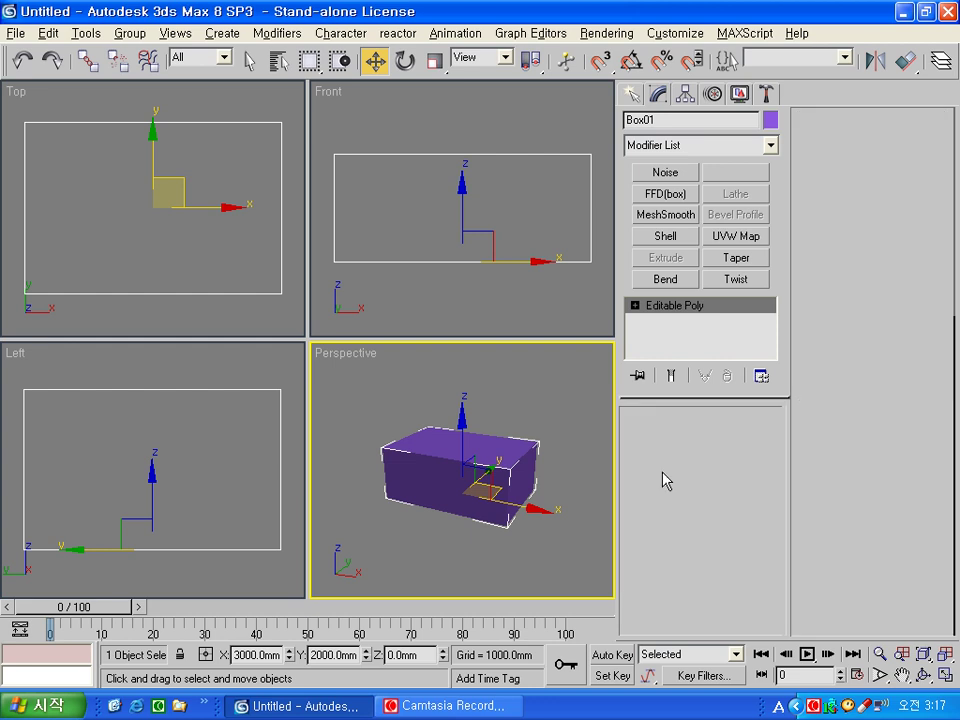
key("ctrl+a")
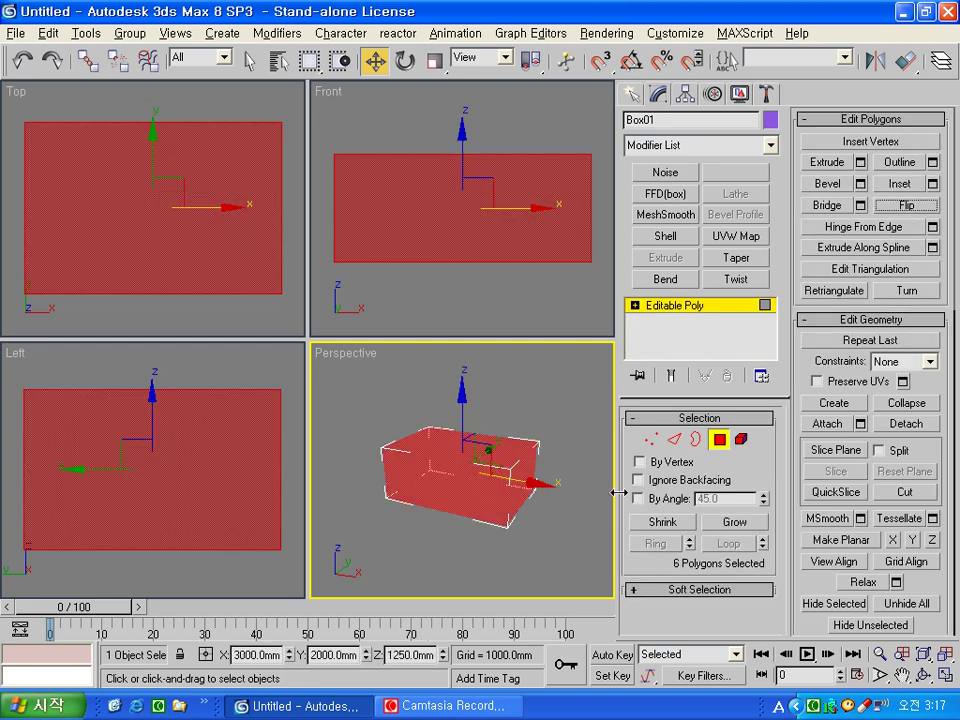
- Flip the box's normals inward, detach the top polygon as the ceiling, and select the bottom polygon
left_click(572, 566)
left_click(330, 178)
left_click_drag(324, 158, 596, 128)
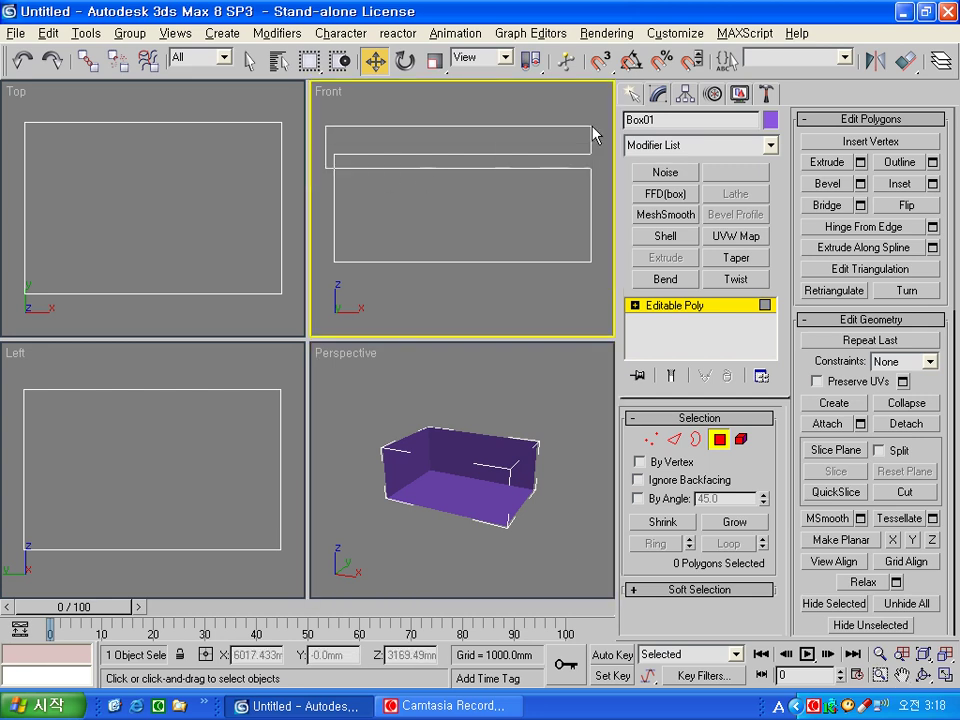
left_click(905, 424)
left_click(530, 366)
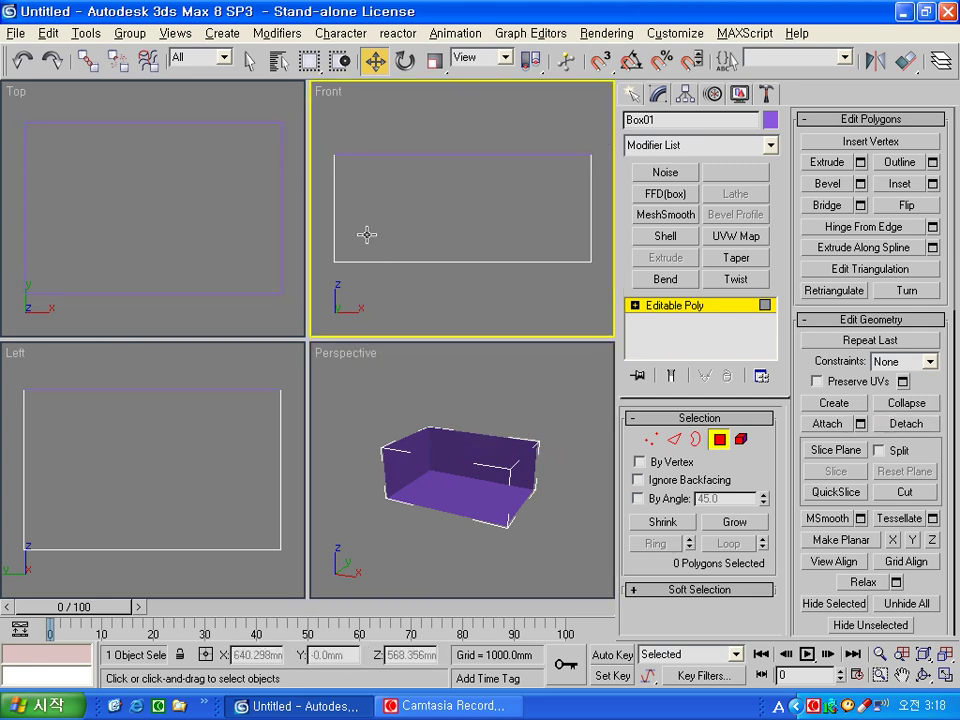
mouse_move(379, 146)
left_mouse_down()
mouse_move(322, 250)
mouse_move(420, 259)
mouse_move(600, 246)
left_mouse_up()
left_click(279, 283)
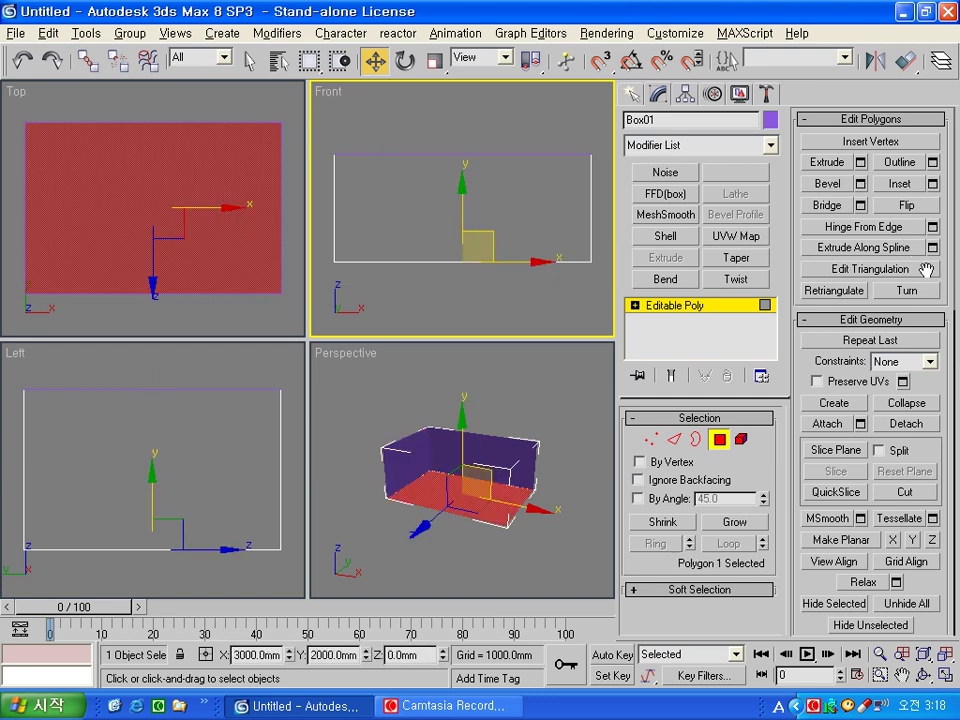
- Detach the bottom, left wall and right wall polygons as separate objects
left_click(905, 424)
left_click(536, 366)
left_click_drag(320, 280, 388, 156)
left_click(905, 424)
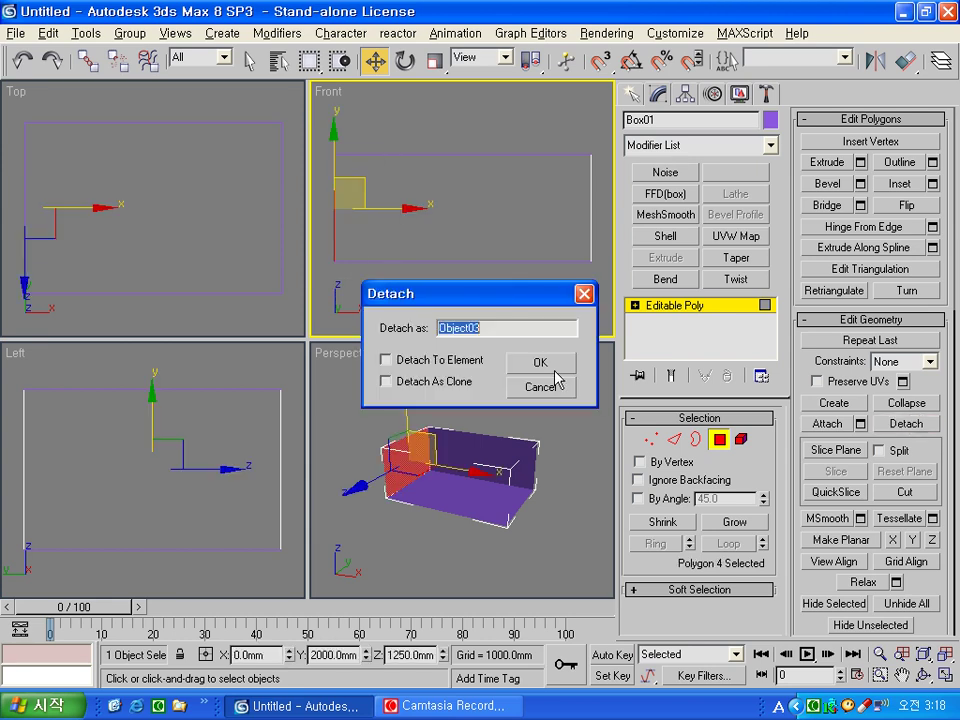
left_click(540, 366)
left_click_drag(580, 285, 630, 150)
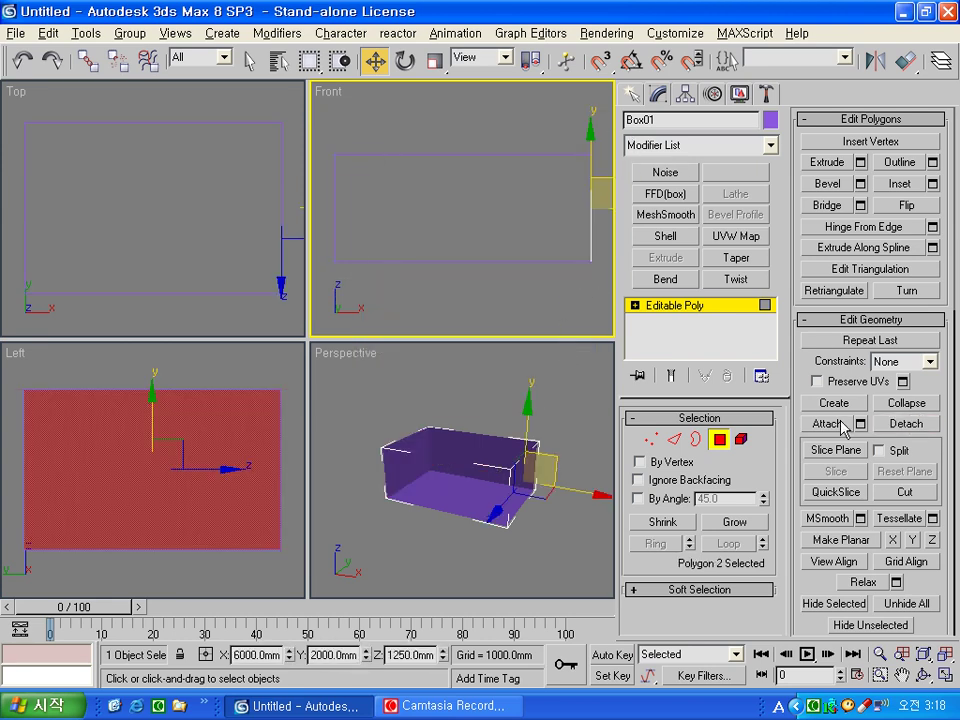
left_click(905, 424)
left_click(540, 364)
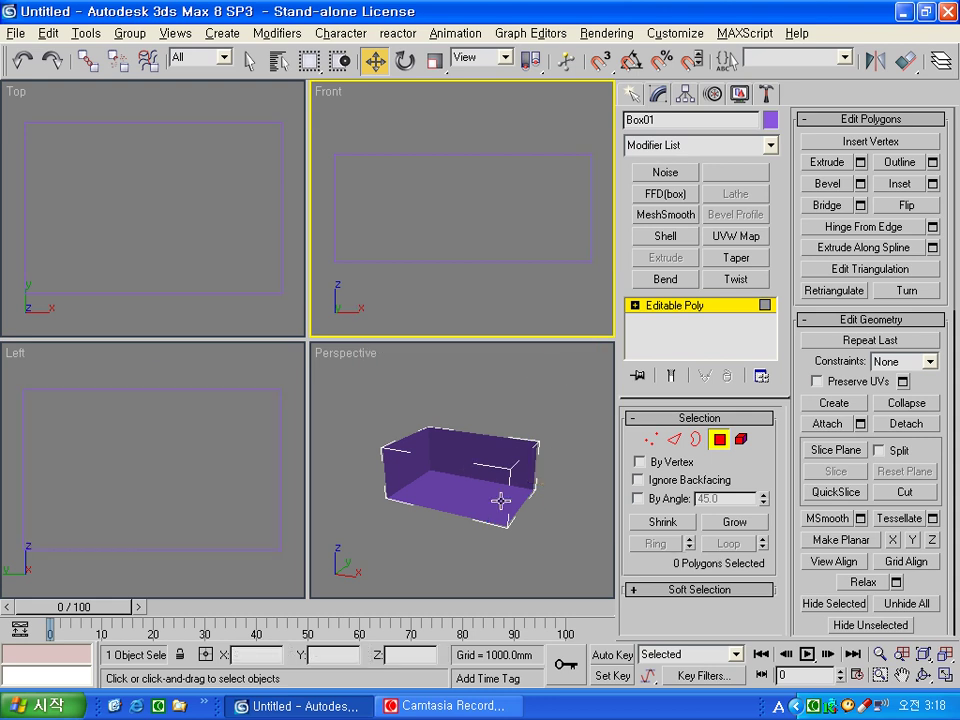
- Detach the floor and back wall polygons, then return to object level and deselect
left_click(92, 319)
left_click_drag(11, 316, 306, 282)
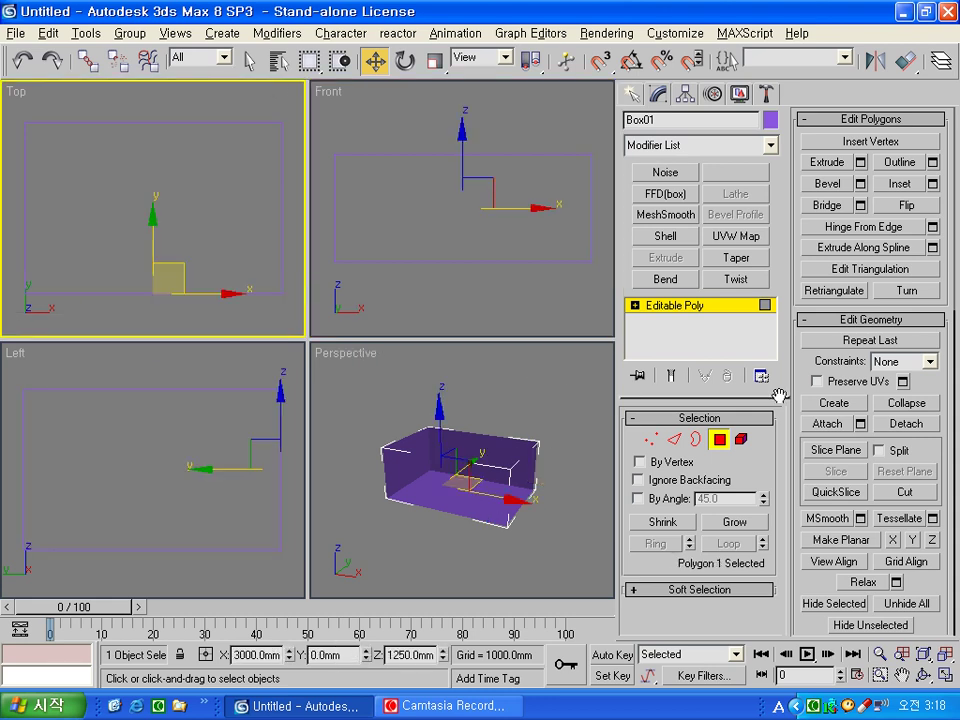
left_click(908, 426)
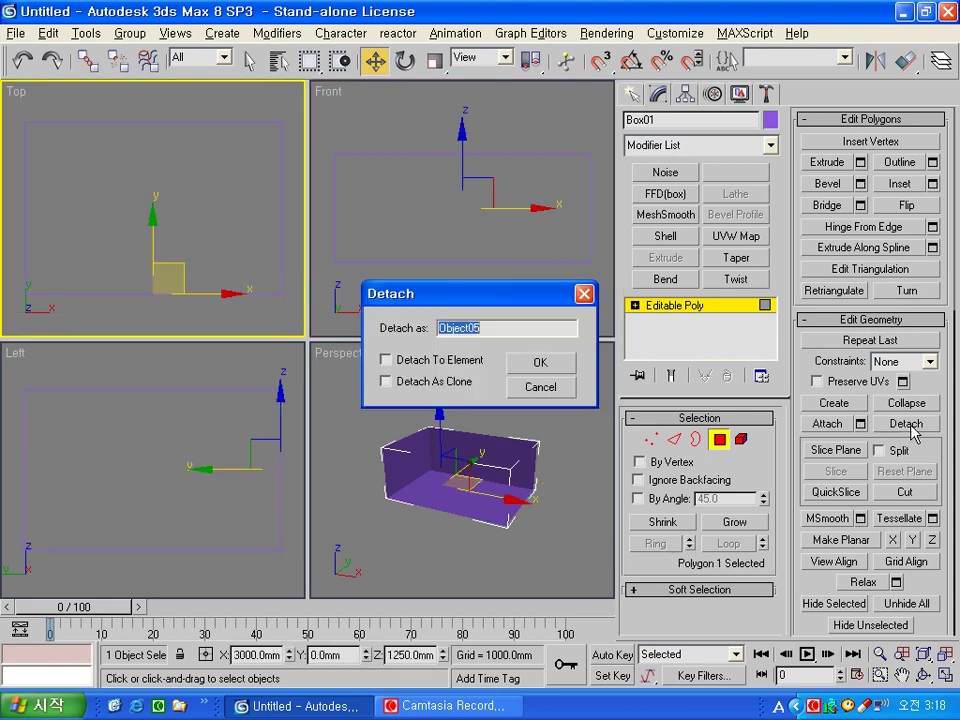
left_click(541, 366)
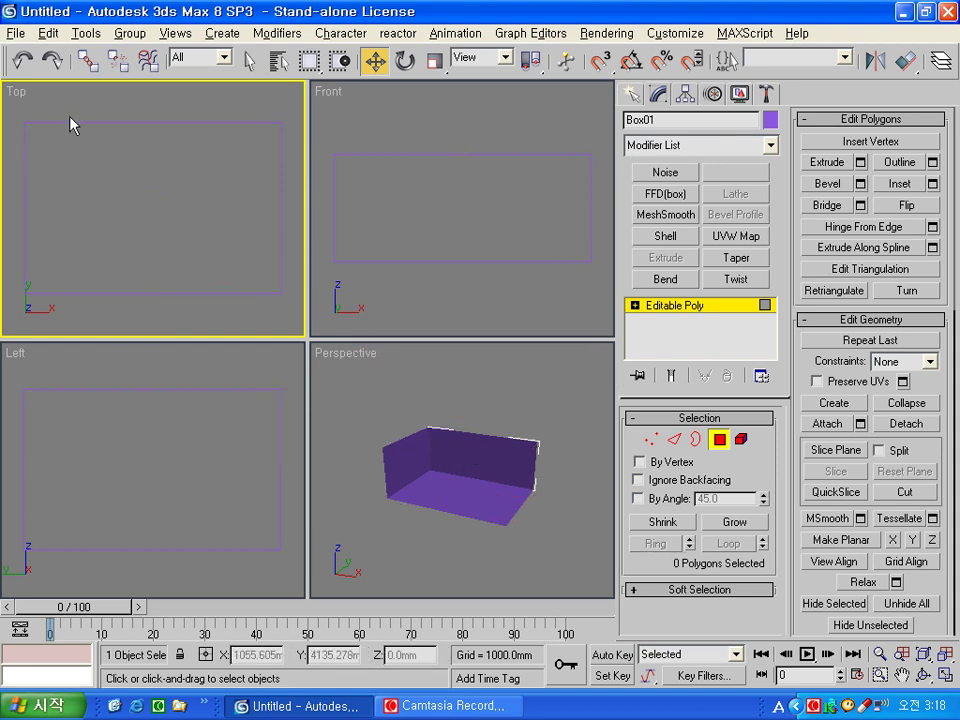
left_click_drag(12, 130, 330, 112)
left_click(906, 423)
left_click(540, 362)
key("4")
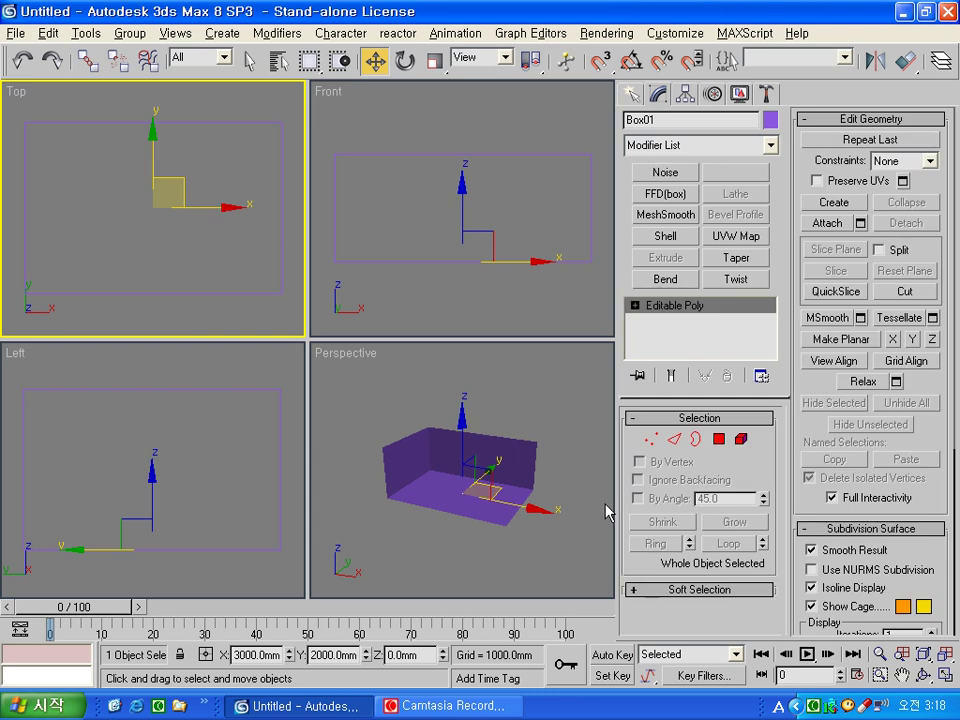
key("ctrl+d")
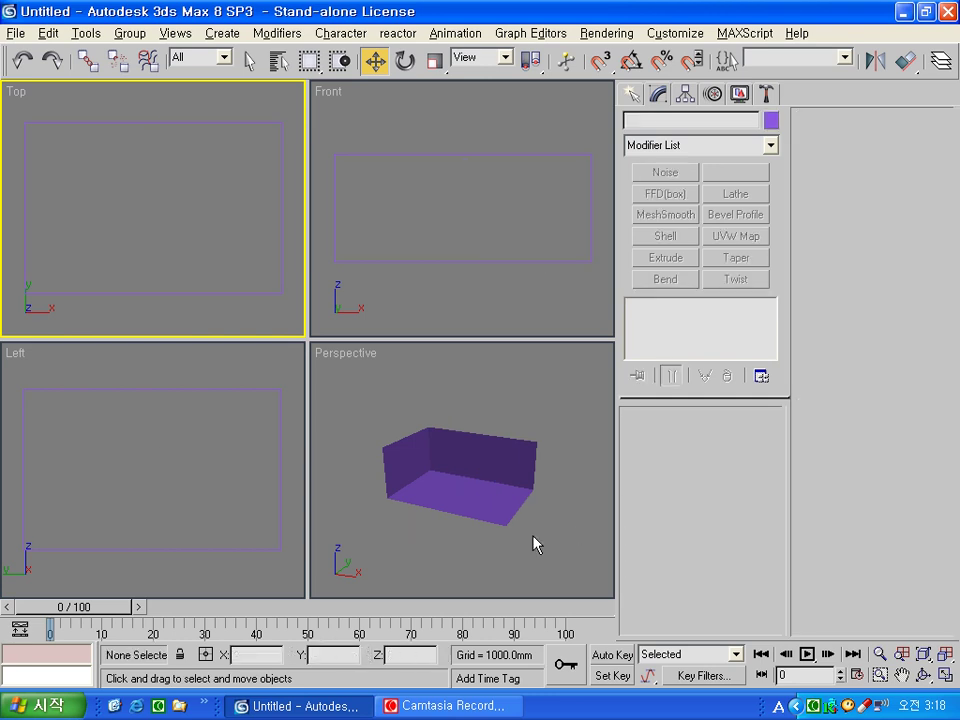
- Isolate wall Object03 and connect its two opposite edges with 6 vertical cuts
left_click(412, 461)
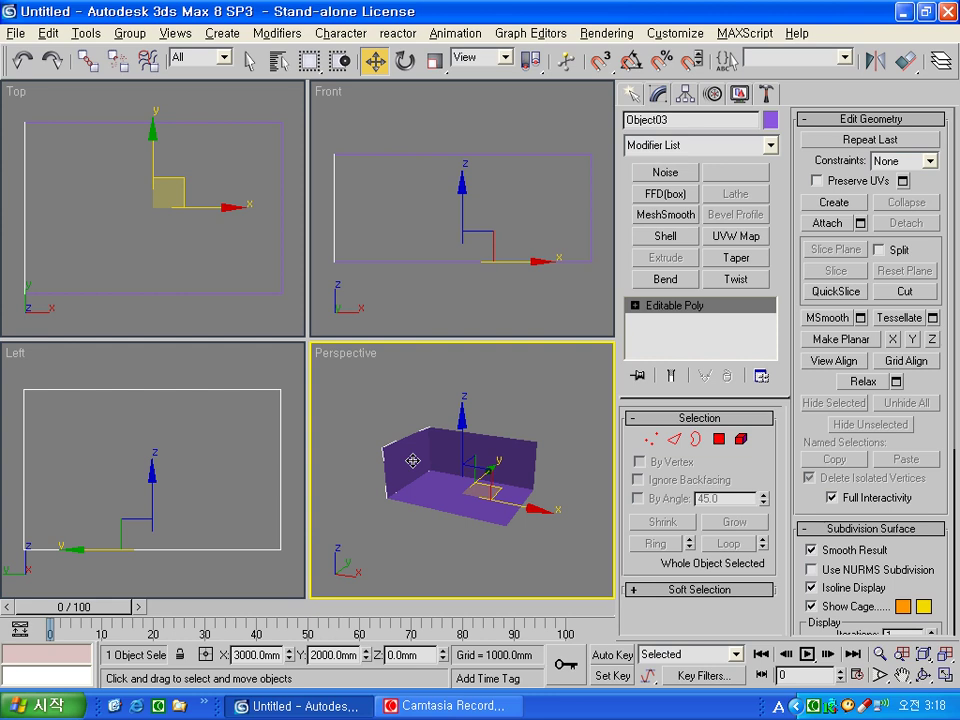
key("alt+q")
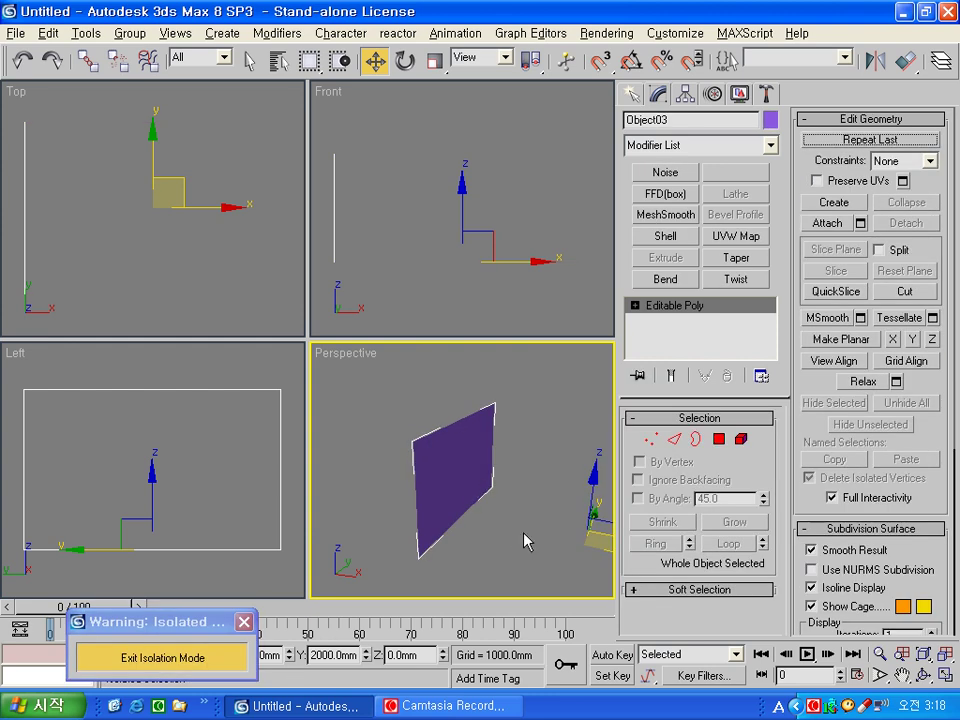
middle_click_drag(443, 514, 443, 428, "alt")
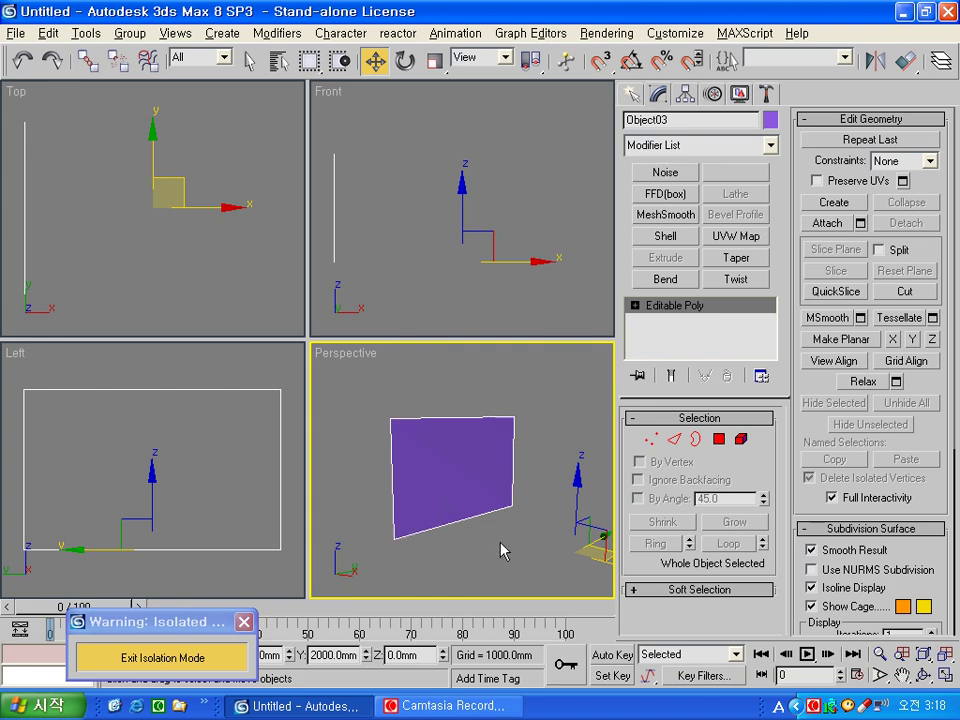
left_click(675, 439)
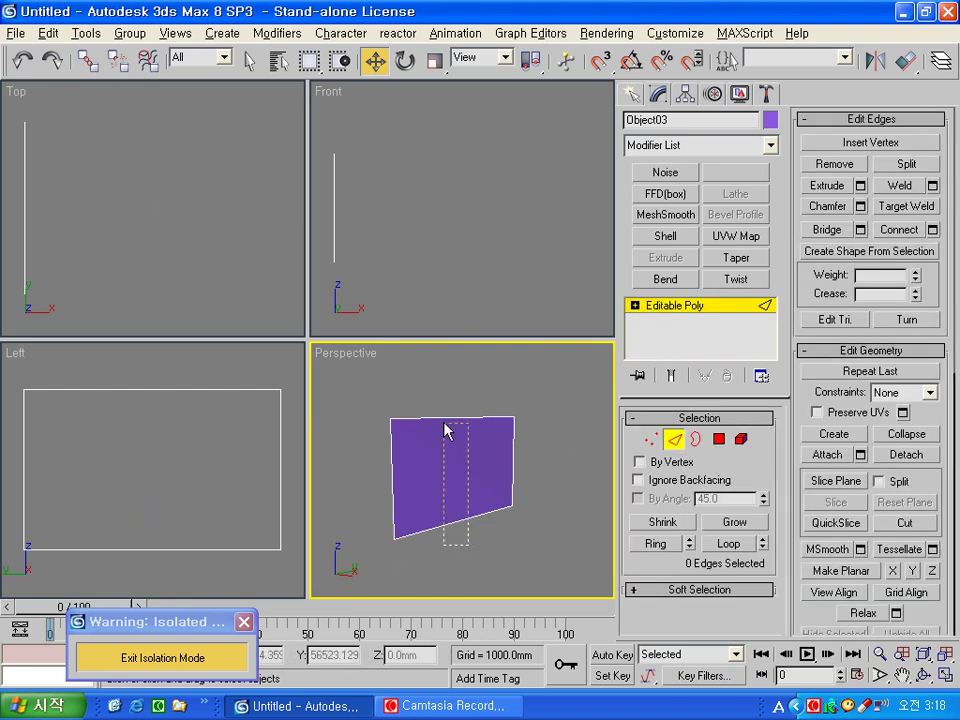
left_click_drag(440, 566, 447, 405)
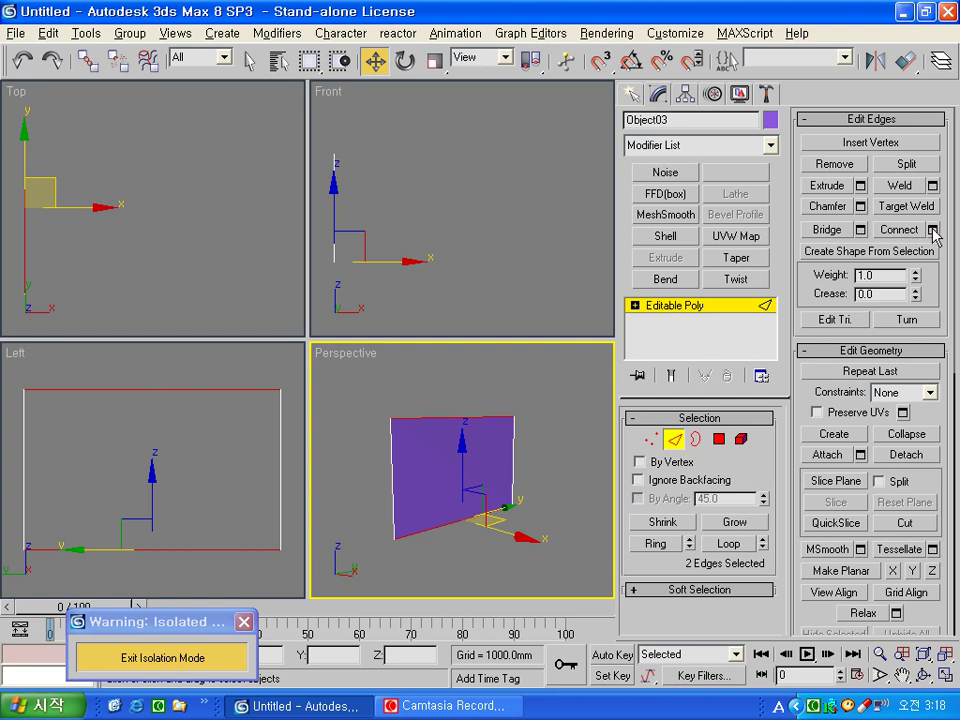
left_click(932, 229)
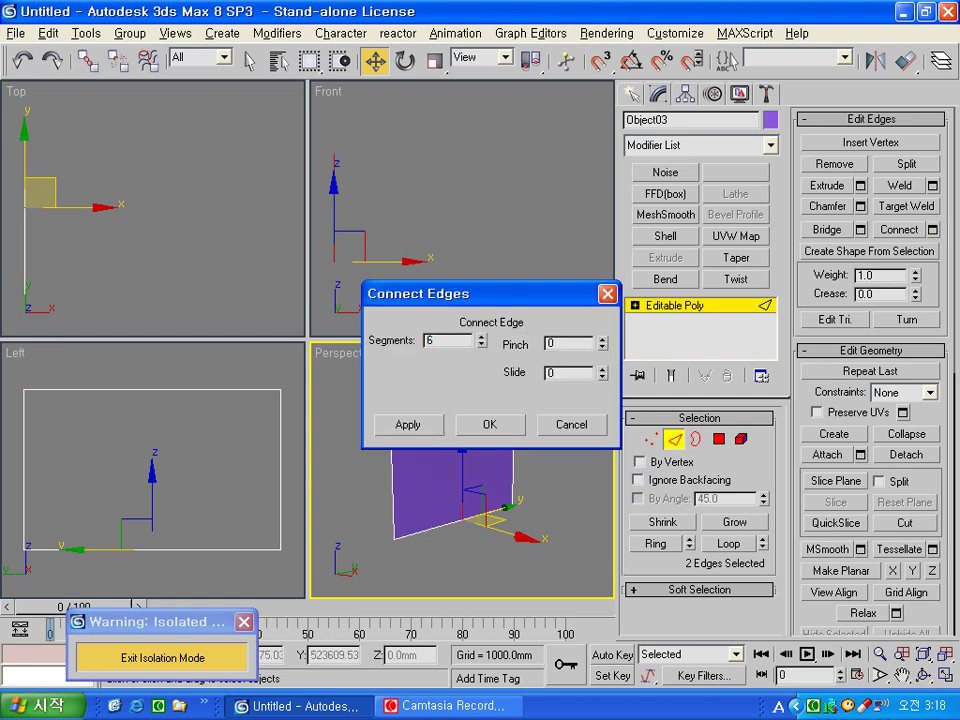
left_click(489, 424)
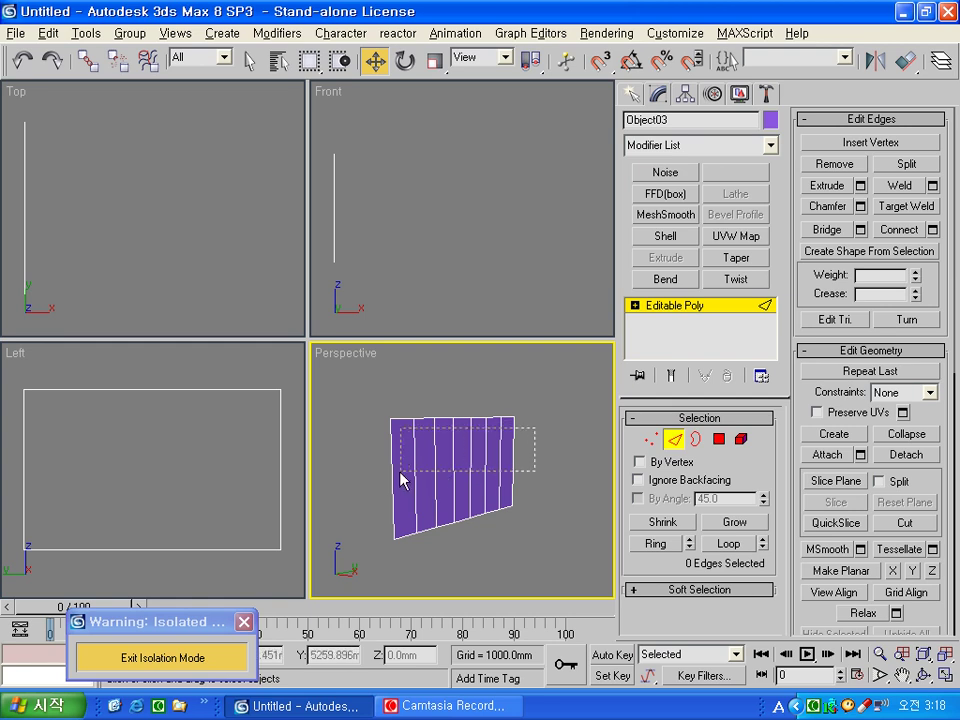
- Connect the eight vertical edges with 2 horizontal segments
left_click_drag(385, 478, 518, 456)
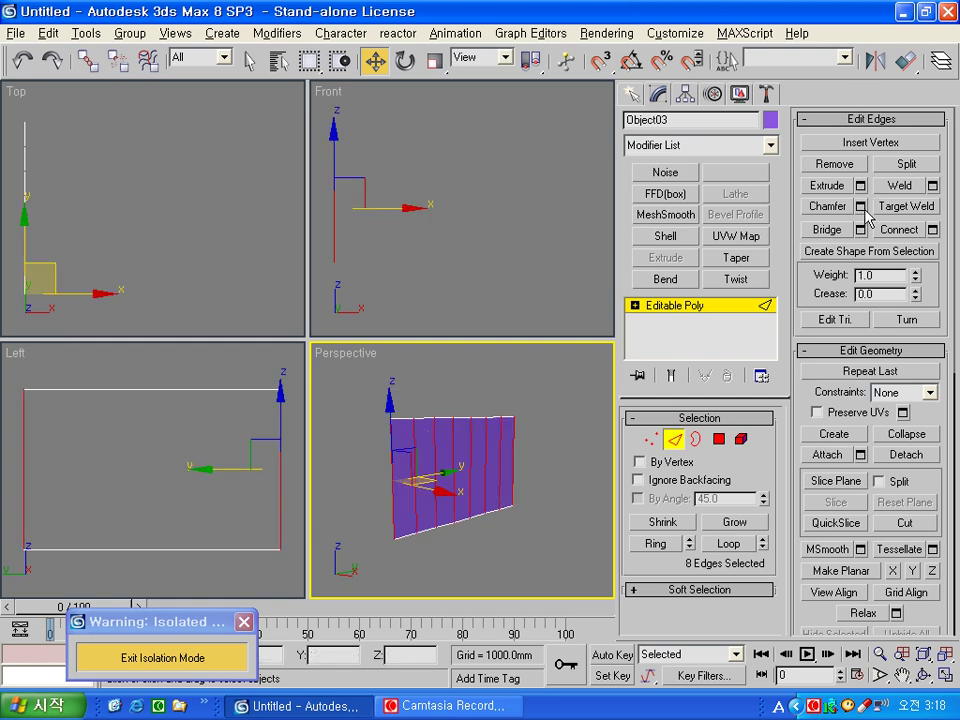
left_click(932, 230)
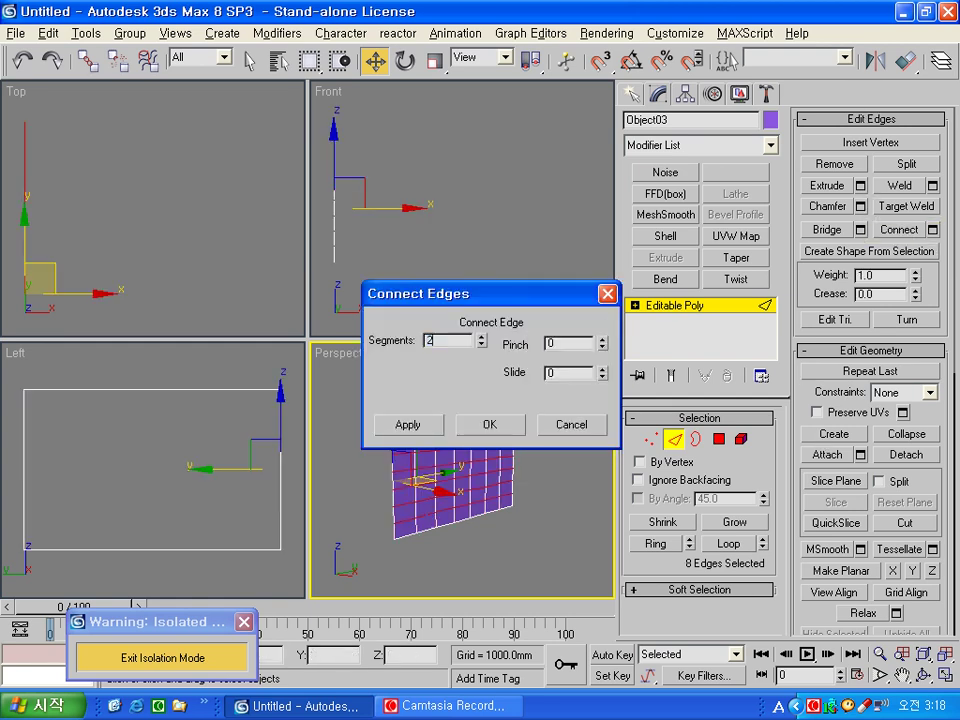
left_click(502, 424)
left_click(553, 529)
- Move the two middle vertex rows to Z 950 mm and Z 2300 mm
key("1")
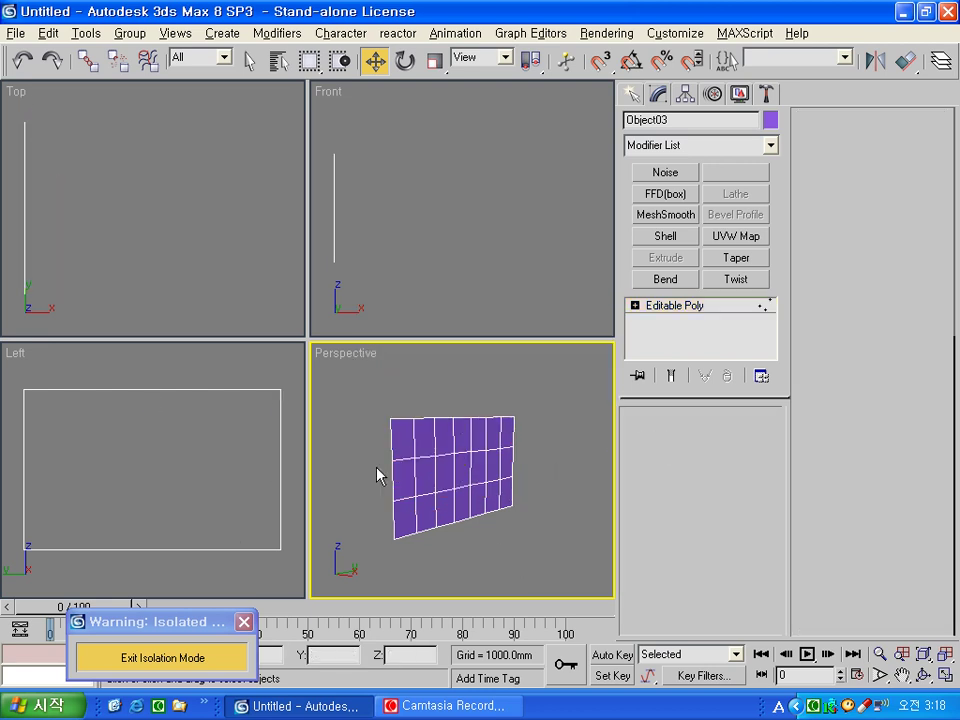
left_click(22, 510)
left_click_drag(22, 510, 330, 492)
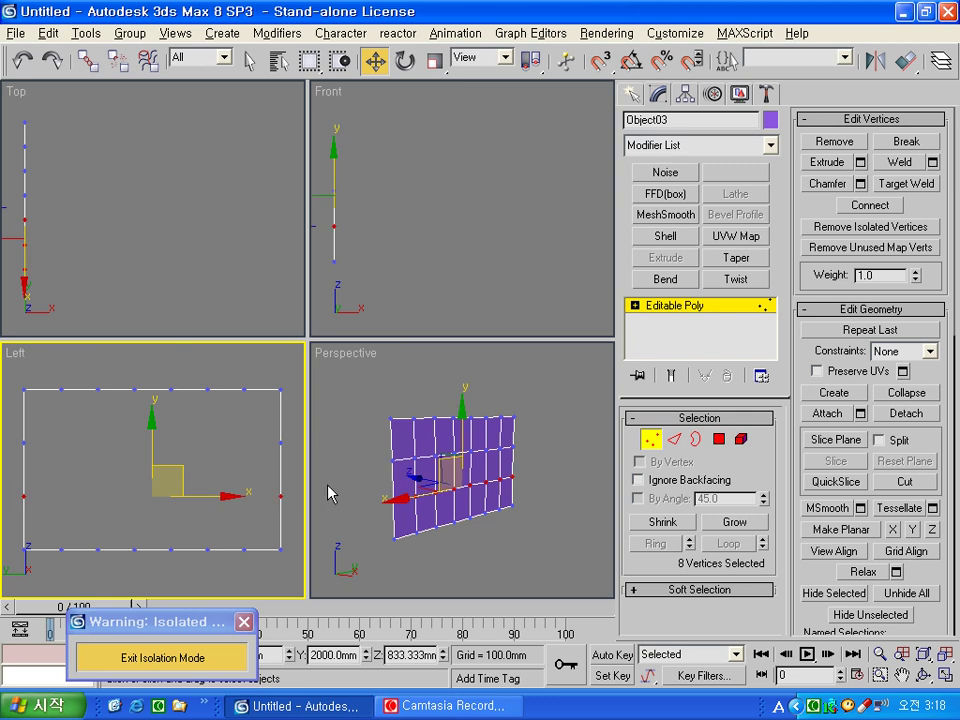
right_click(377, 61)
left_click_drag(391, 410, 253, 413)
type("950")
key("Return")
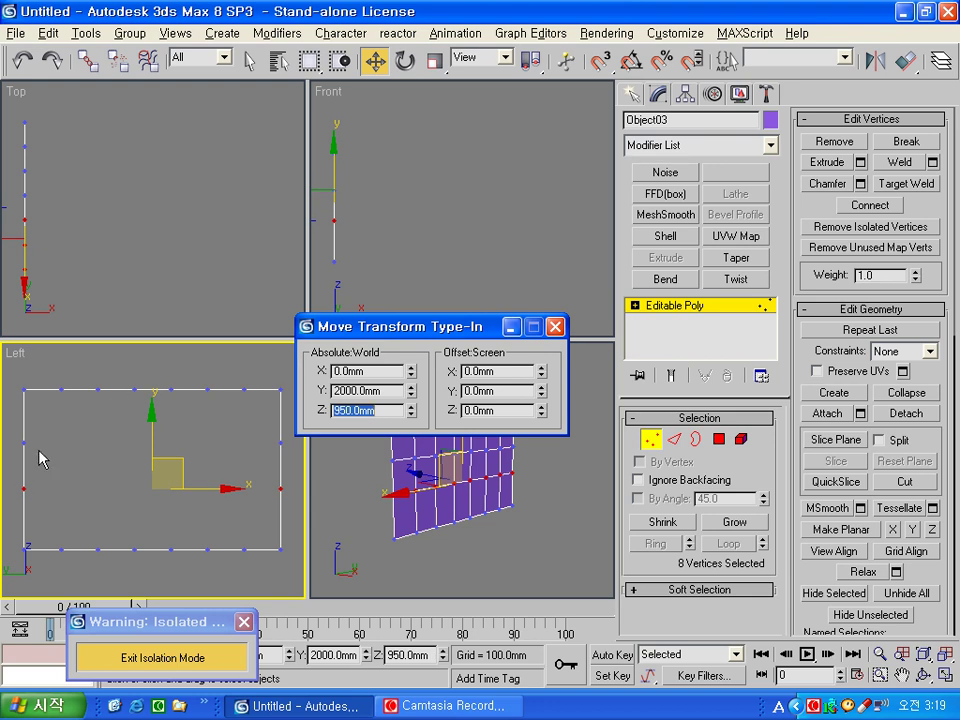
left_click(19, 456)
mouse_move(17, 456)
left_mouse_down()
mouse_move(266, 446)
mouse_move(294, 430)
left_mouse_up()
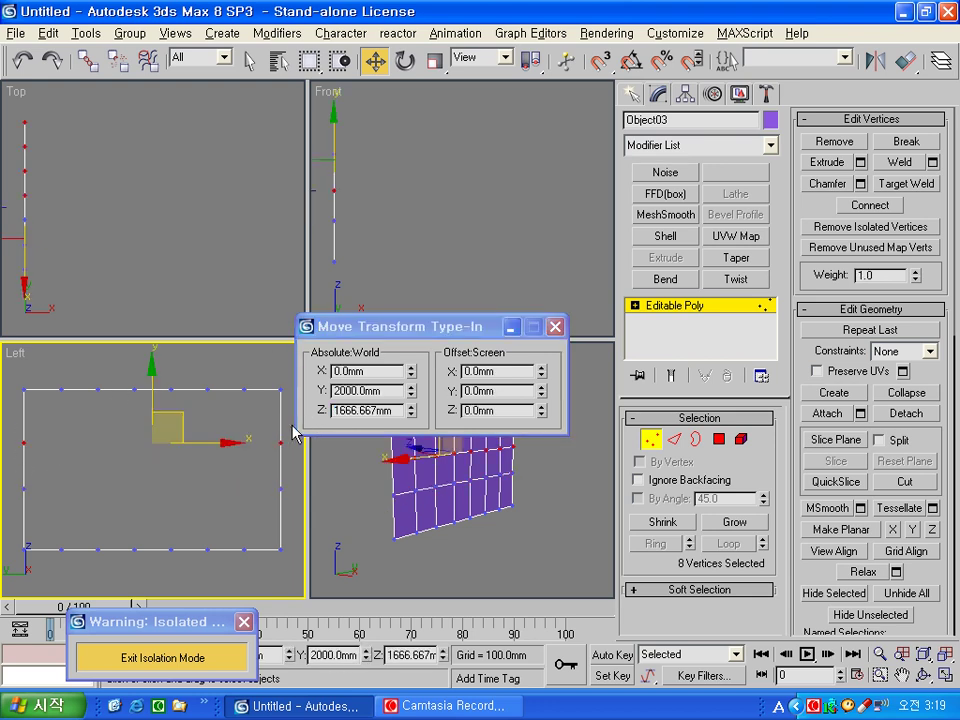
double_click(398, 411)
type("2300")
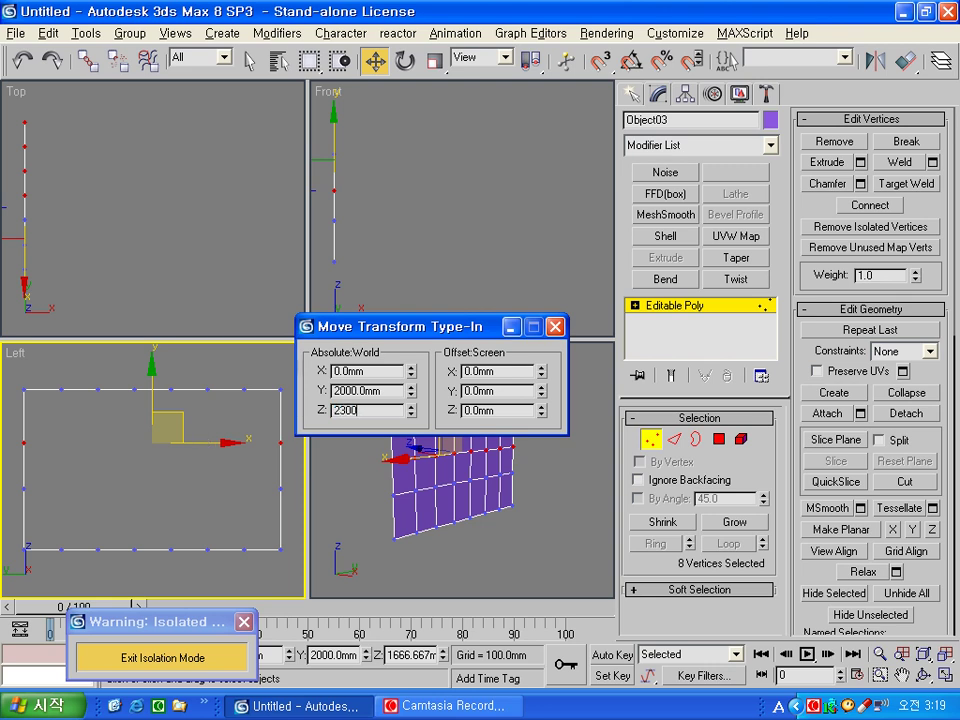
key("Return")
- In a maximized Top view, move vertex columns to Y 3000, 2600 and 2000 mm
left_click(150, 250)
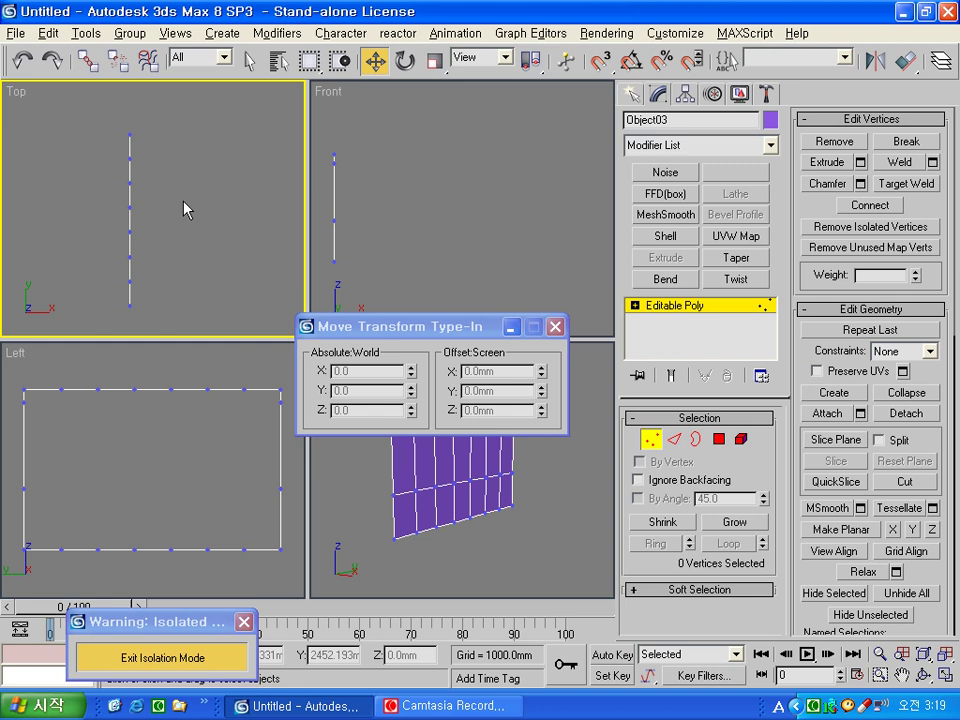
key("alt+w")
mouse_move(399, 329)
left_mouse_down()
mouse_move(428, 242)
mouse_move(435, 174)
left_mouse_up()
left_click_drag(231, 241, 280, 215)
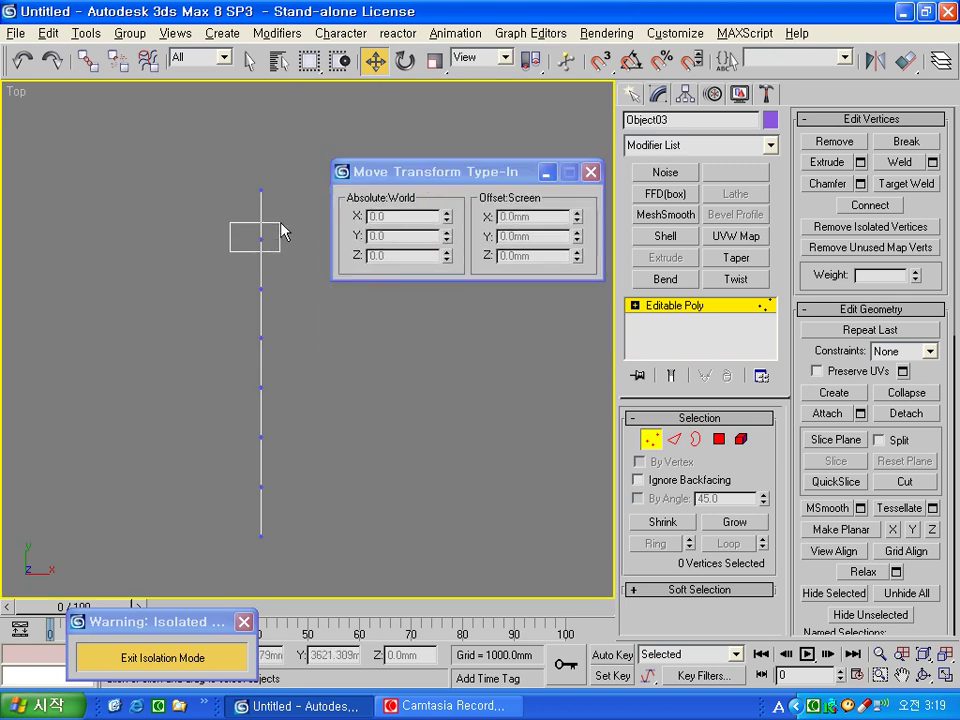
left_click_drag(432, 236, 289, 233)
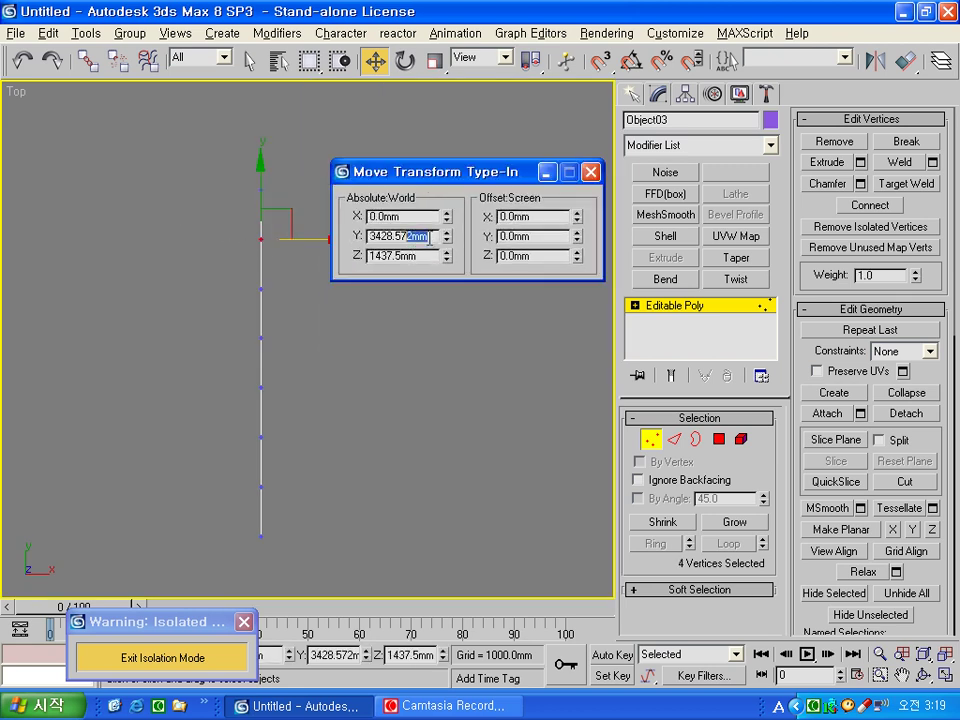
type("3000")
key("Return")
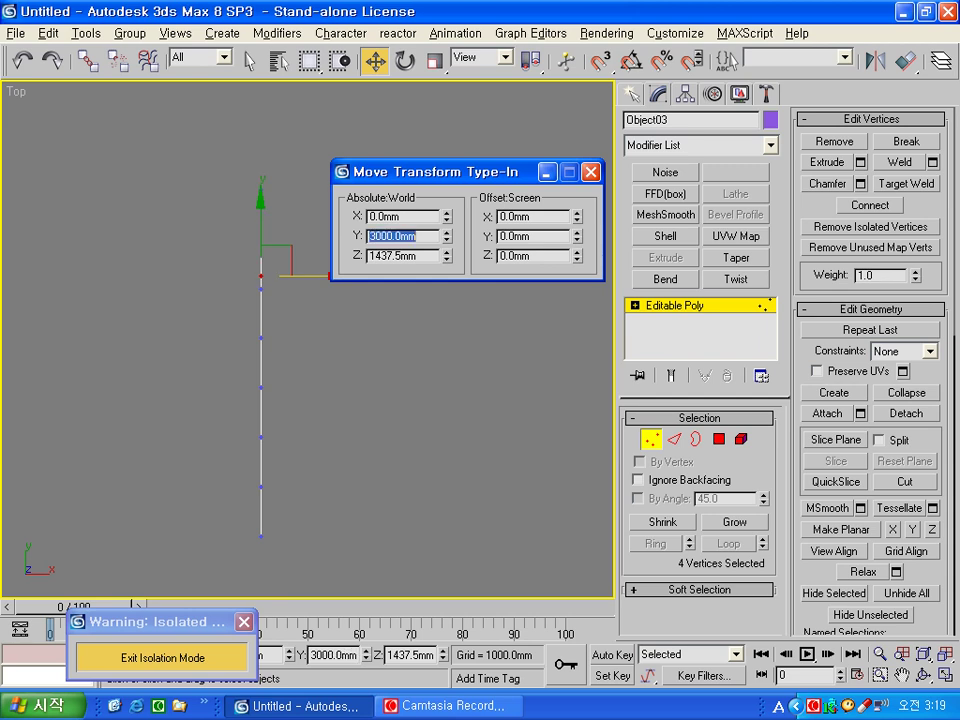
left_click_drag(286, 281, 370, 278)
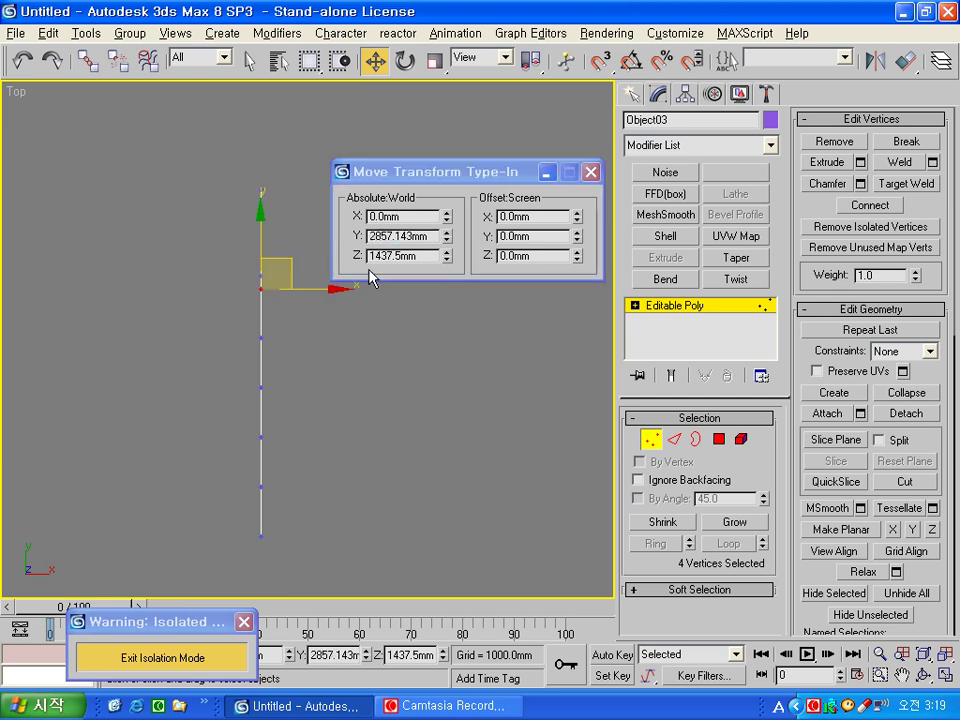
left_click_drag(432, 236, 385, 237)
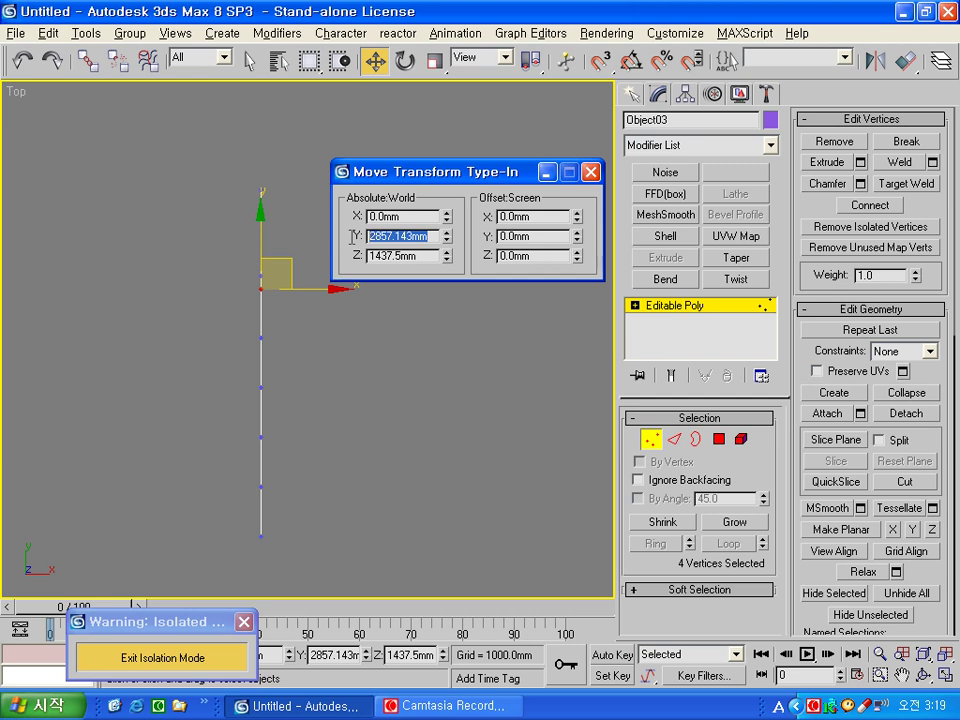
type("2600")
key("Return")
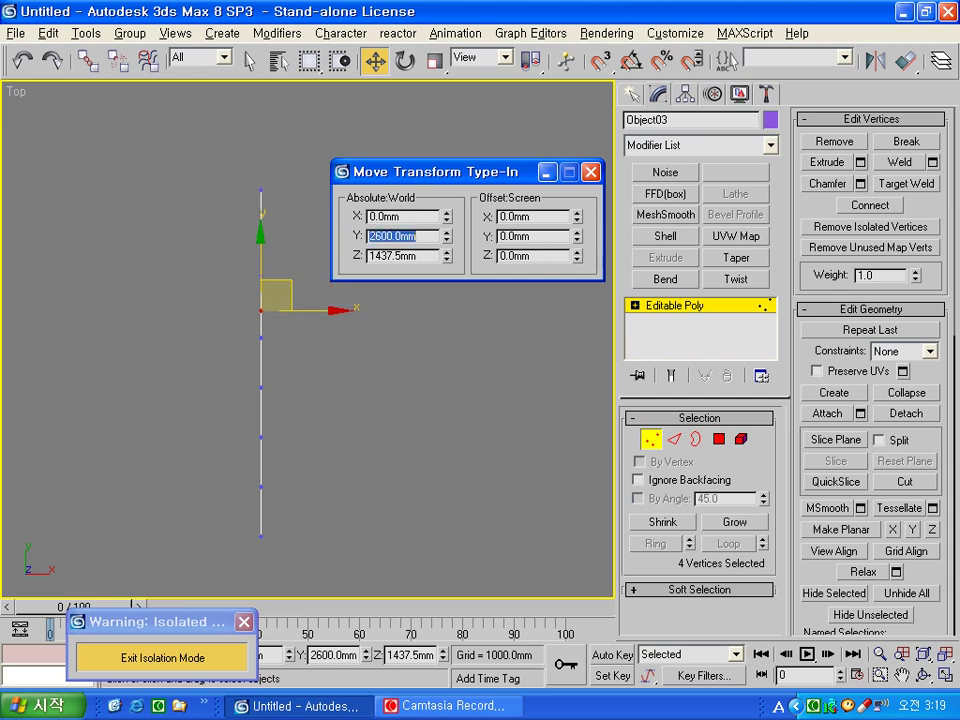
left_click_drag(221, 358, 306, 326)
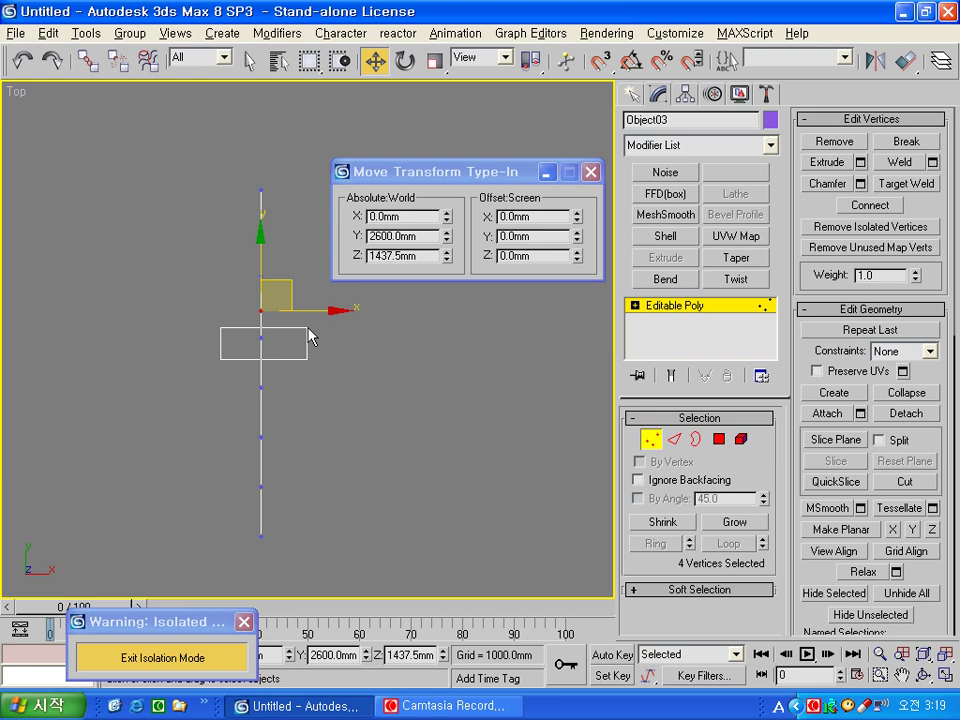
double_click(431, 236)
type("2000")
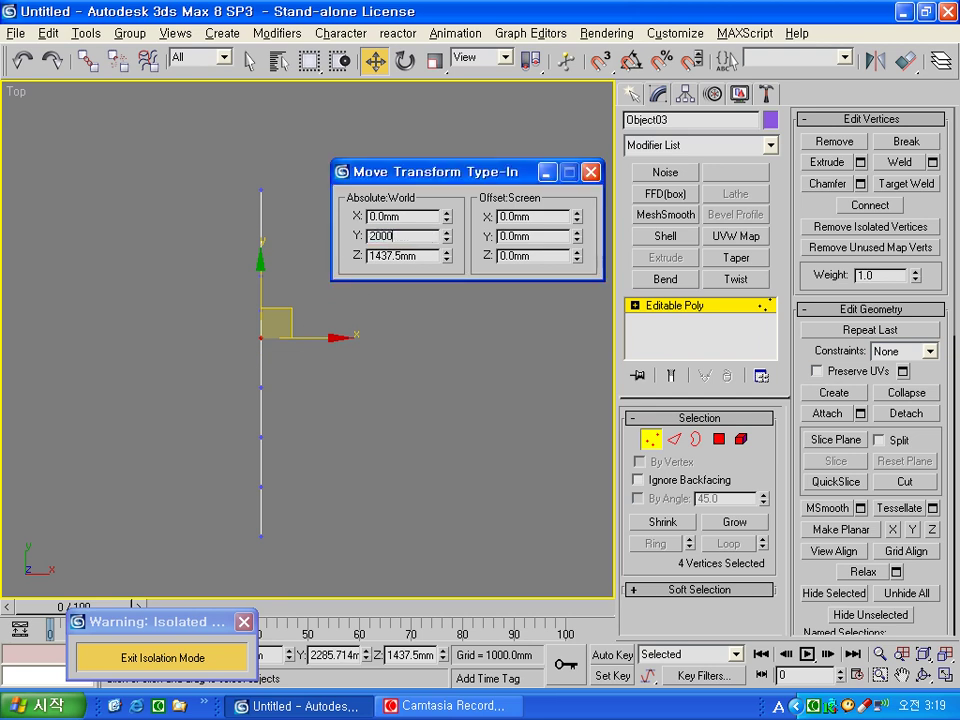
key("Return")
- Move the remaining vertex columns to Y 1600, 1000 and 50 mm
left_click_drag(279, 390, 242, 410)
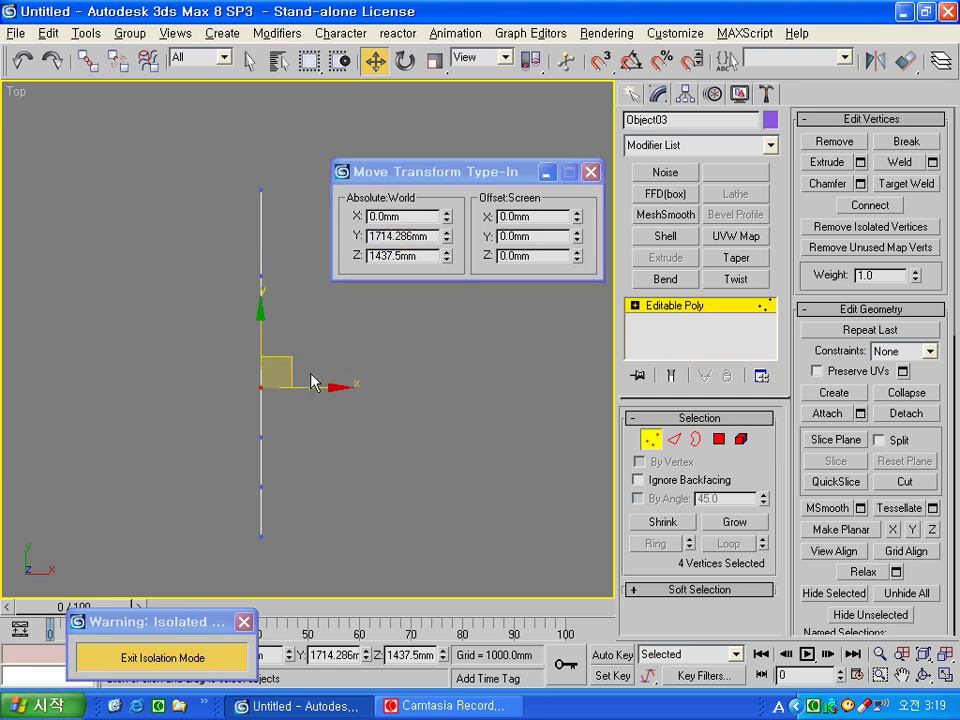
double_click(431, 236)
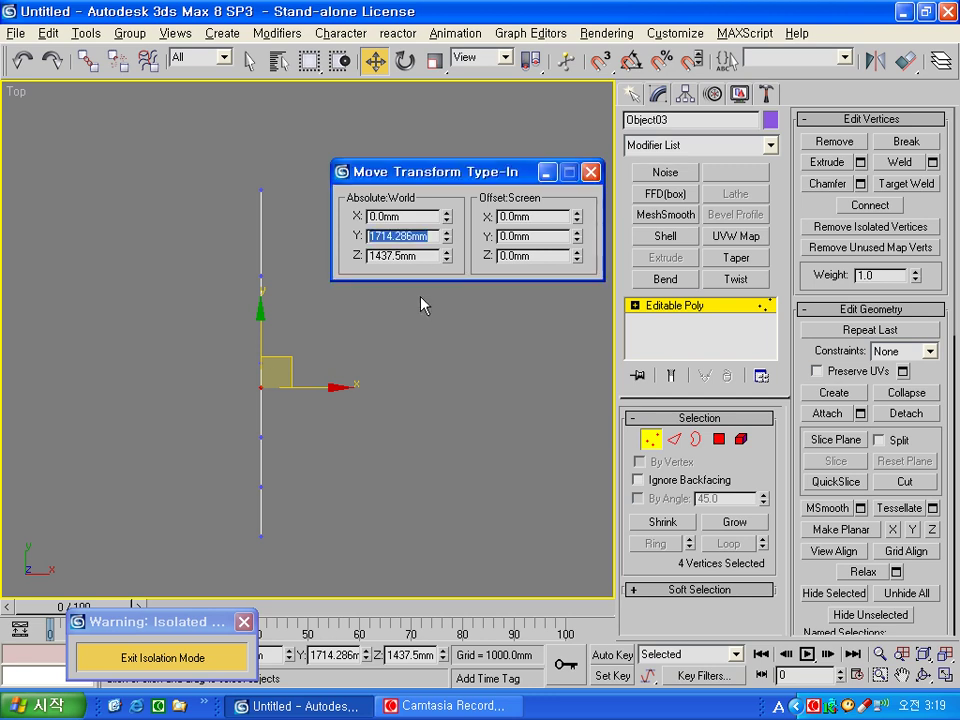
type("1600")
key("Return")
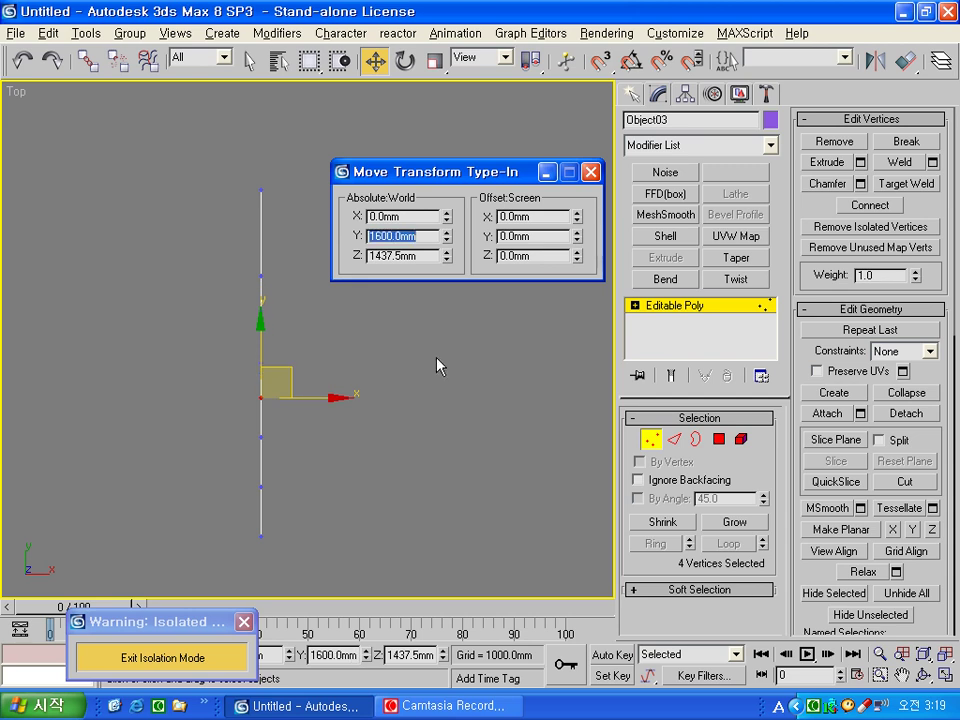
left_click_drag(240, 452, 328, 424)
left_click(432, 237)
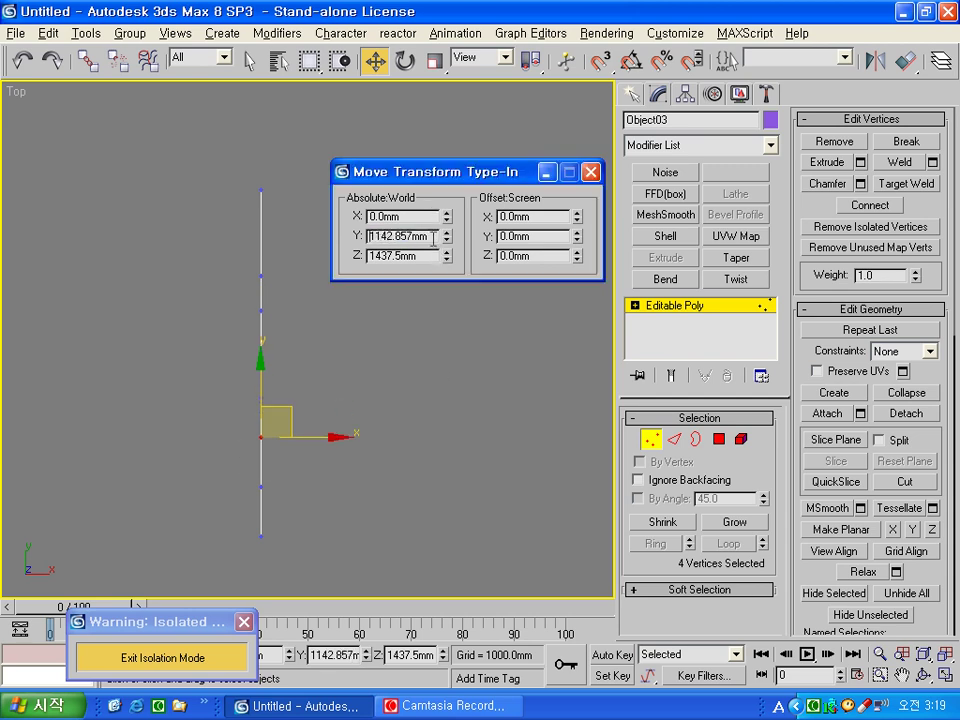
double_click(432, 237)
type("1000")
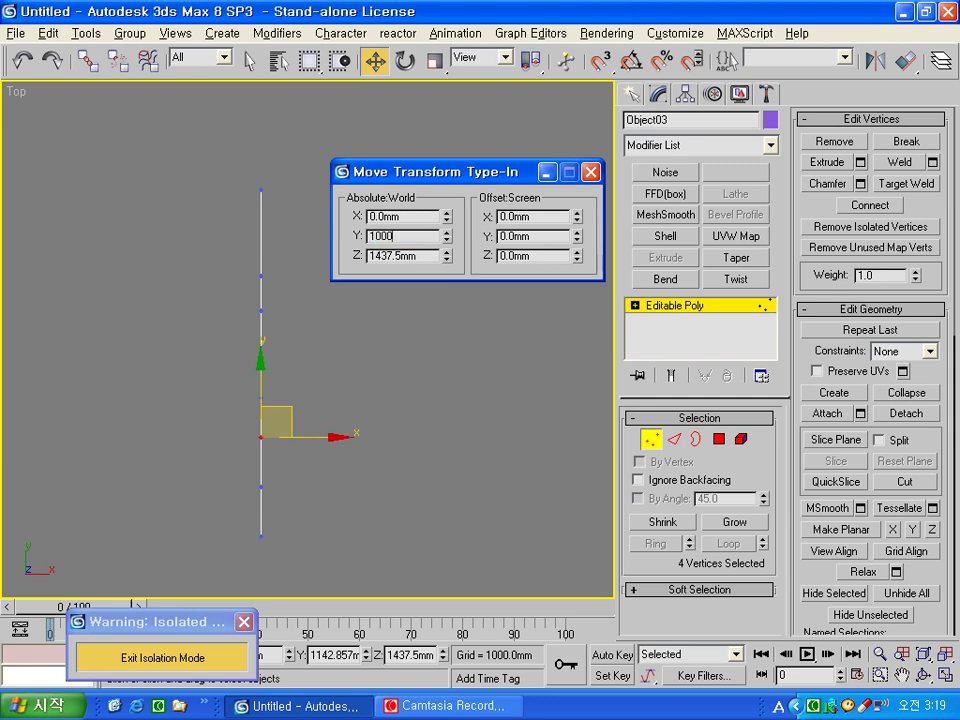
key("Return")
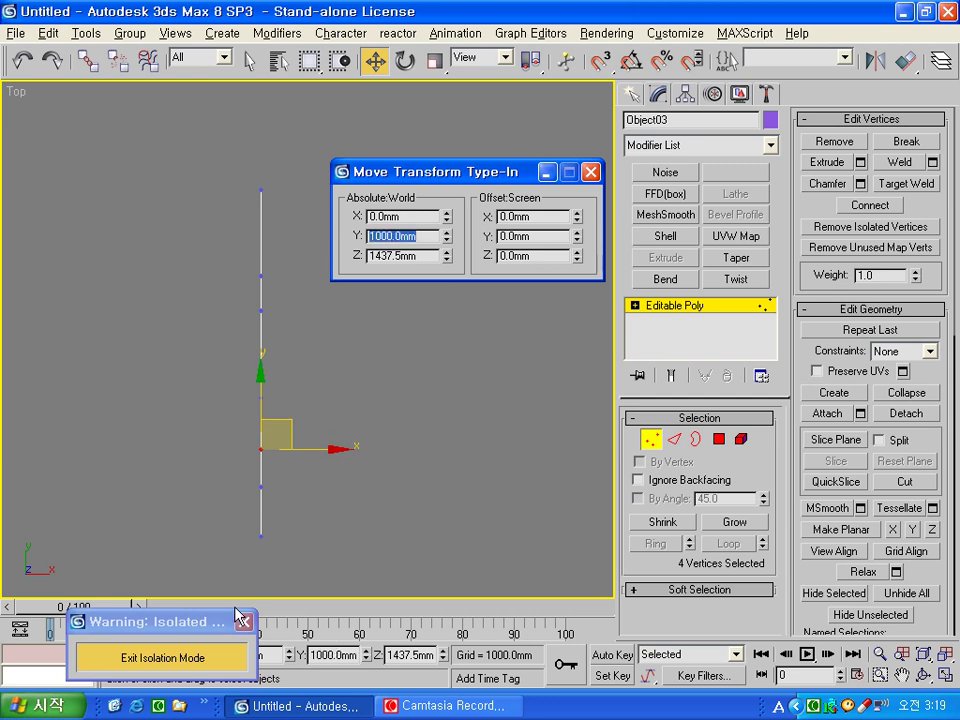
left_click_drag(261, 449, 261, 487)
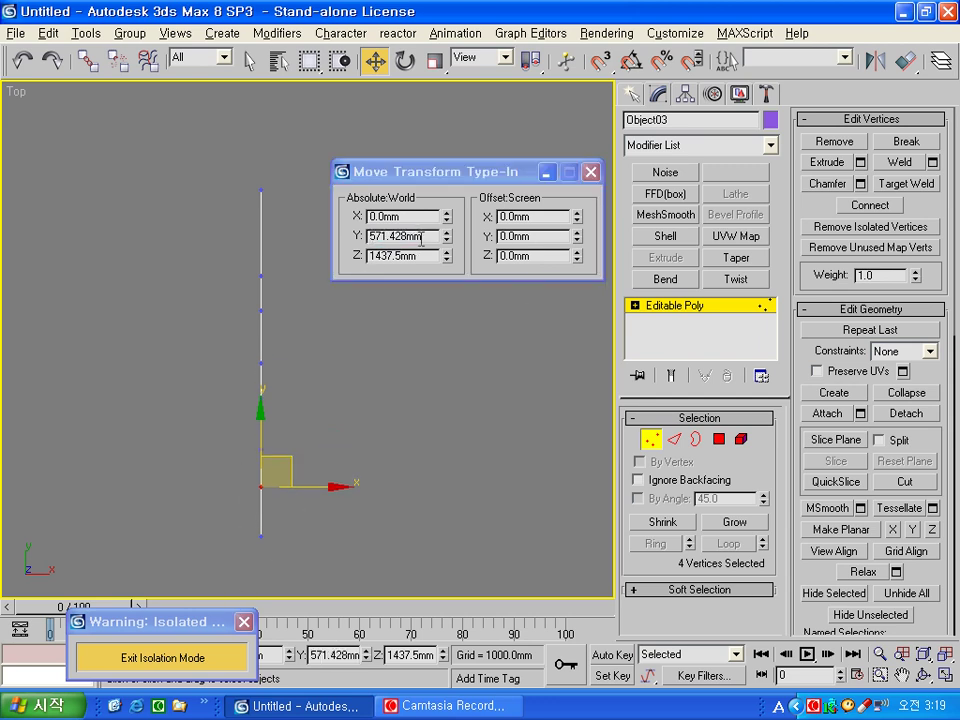
type("50")
key("Return")
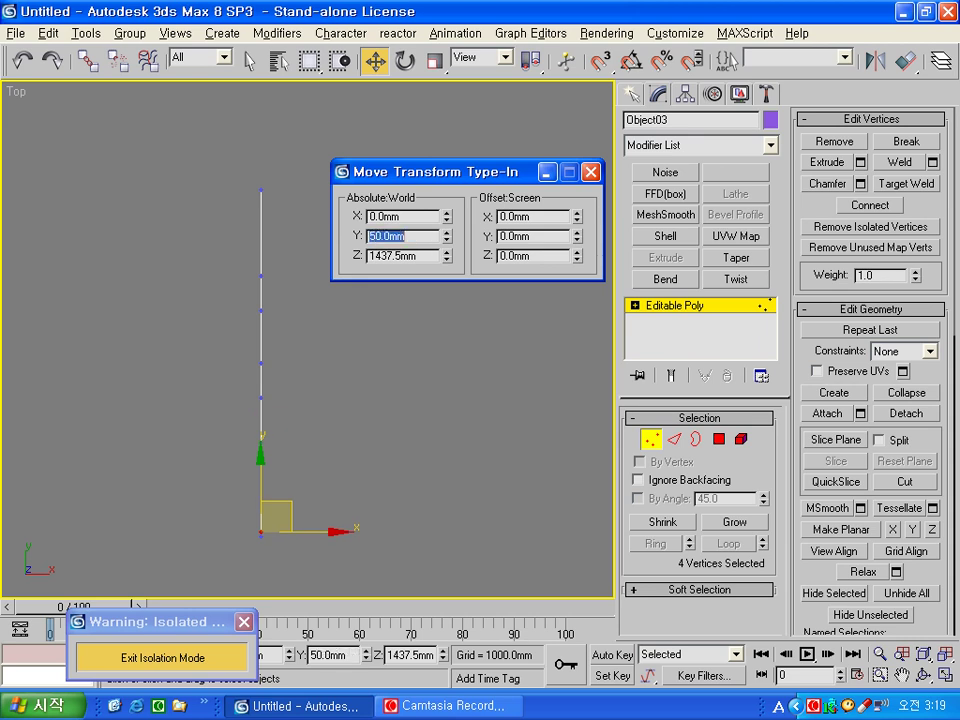
left_click(446, 426)
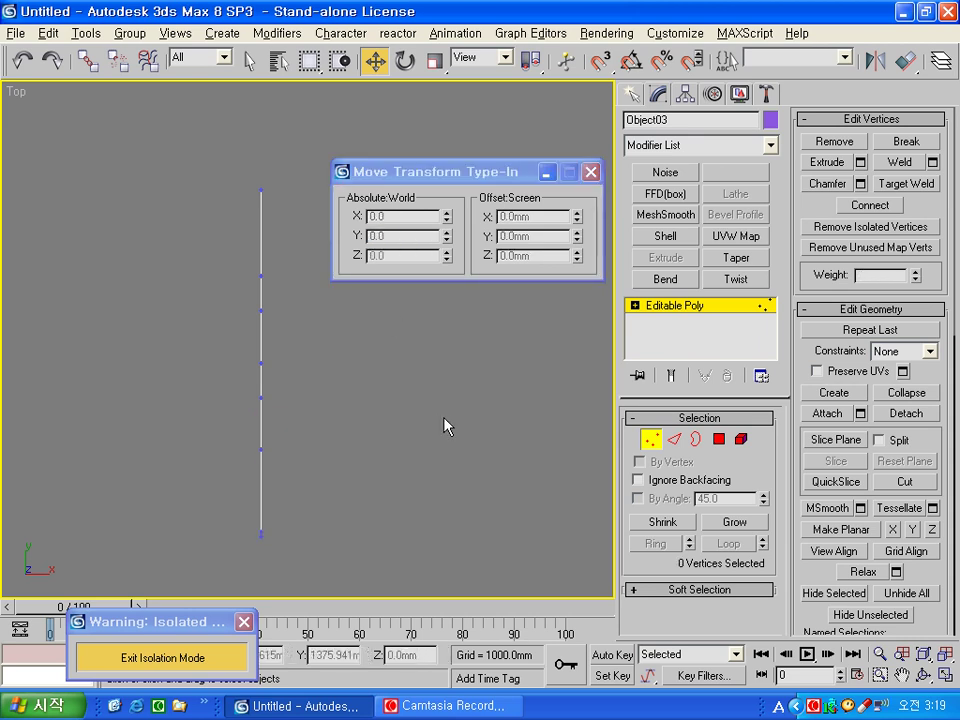
- Maximize the Perspective view and connect the two leftmost vertical edges with one new edge
key("alt+w")
left_click(525, 550)
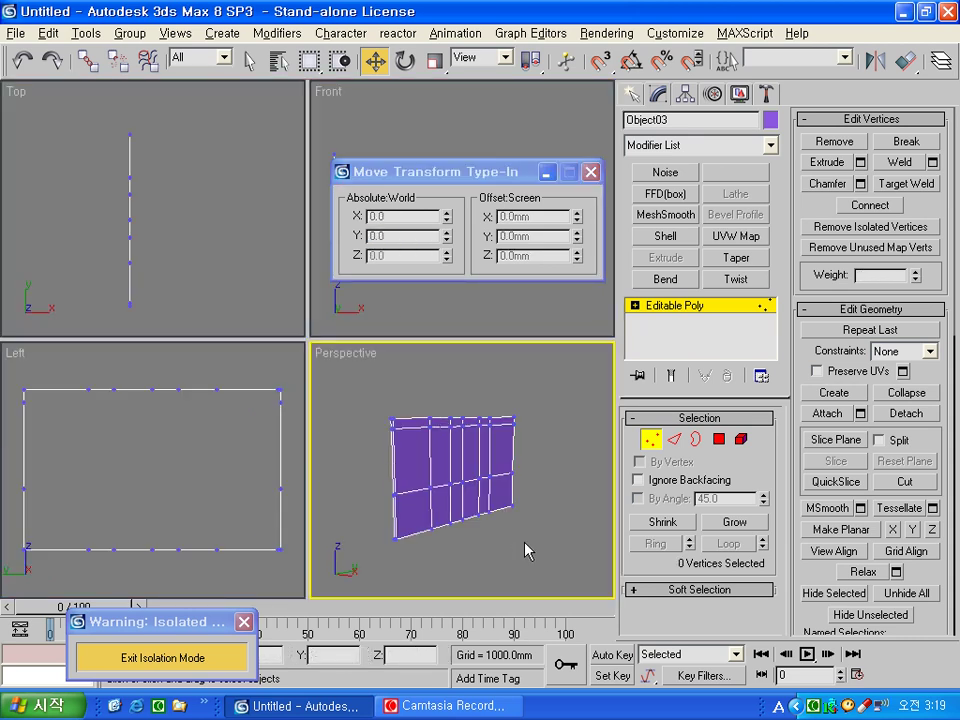
key("alt+w")
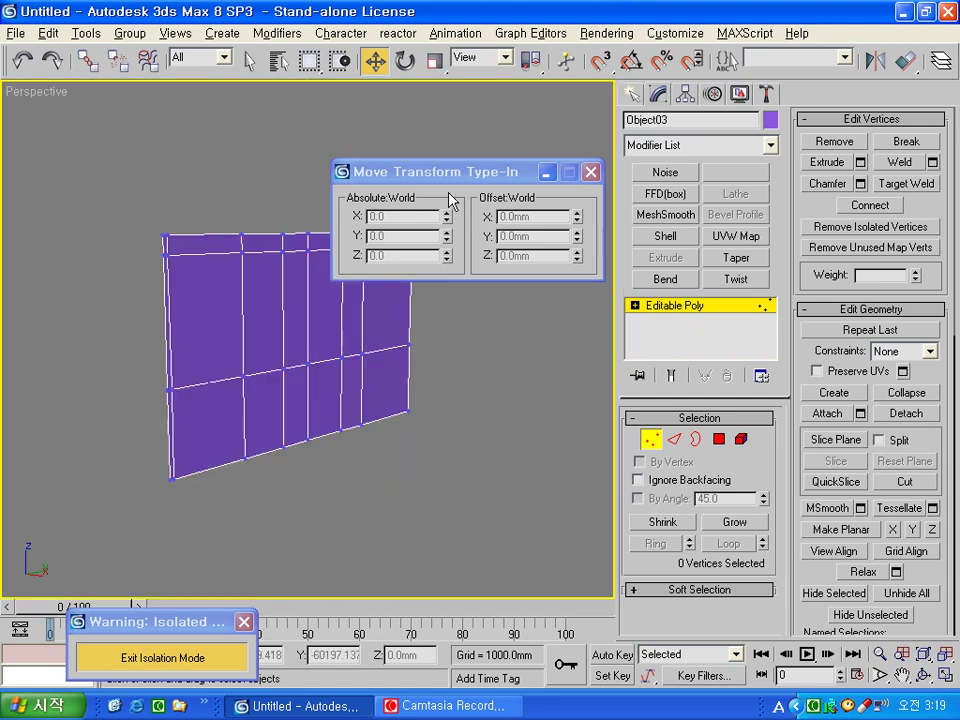
mouse_move(455, 180)
left_mouse_down()
mouse_move(519, 410)
mouse_move(457, 487)
left_mouse_up()
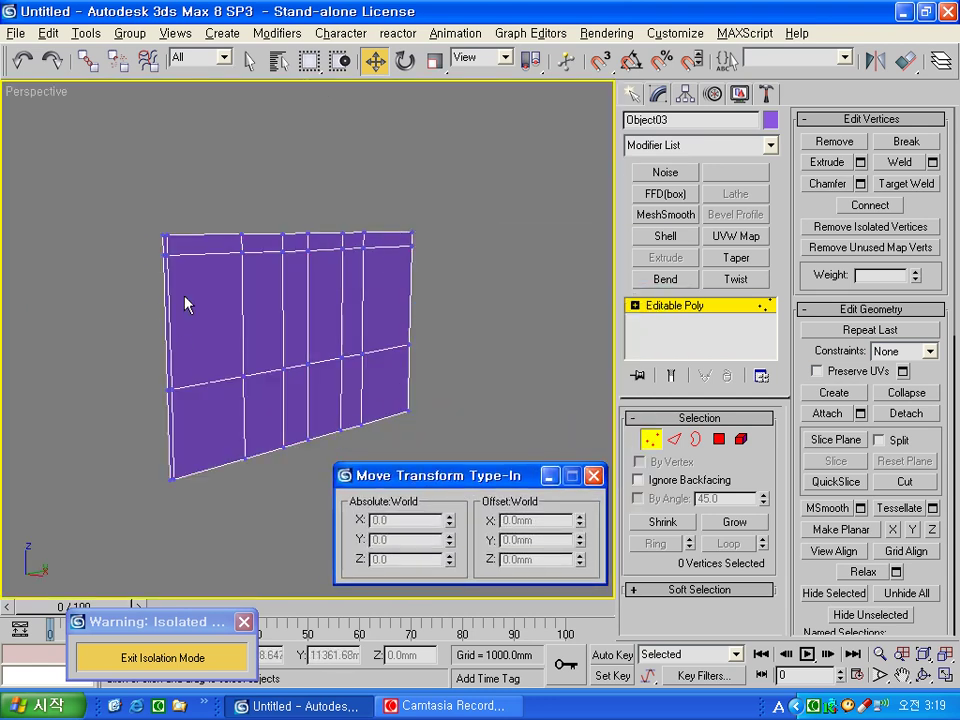
left_click(674, 439)
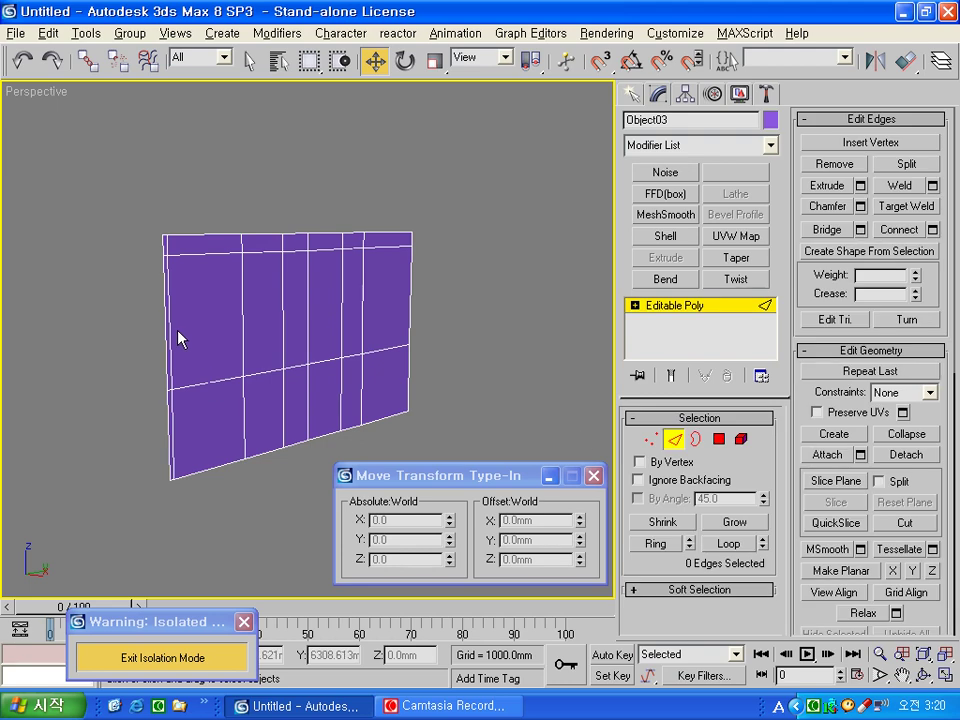
left_click(174, 336)
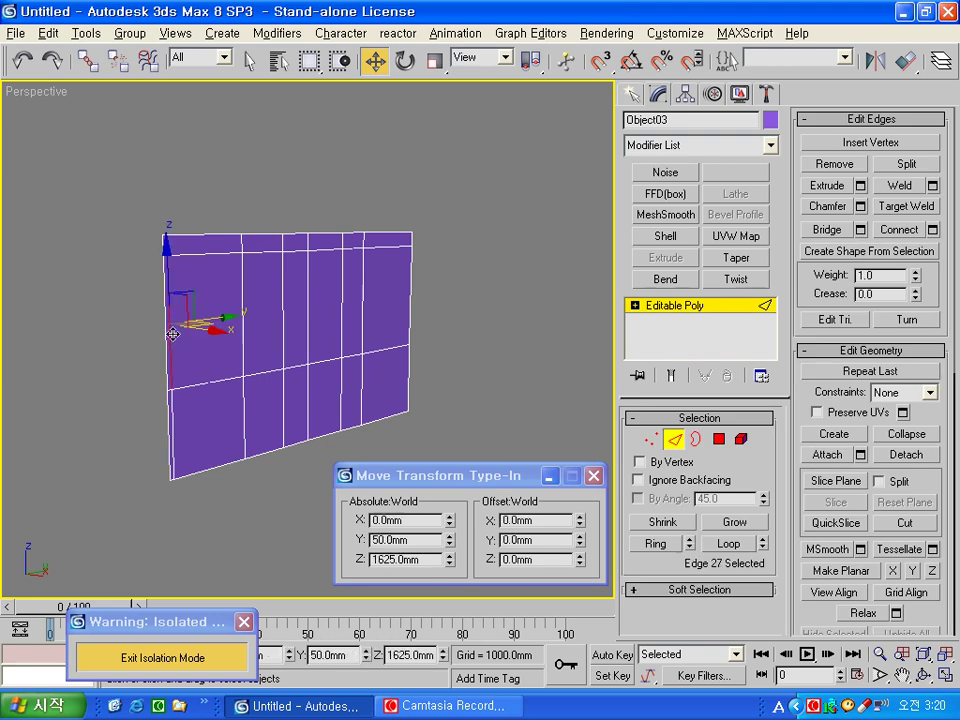
left_click(242, 325, "ctrl")
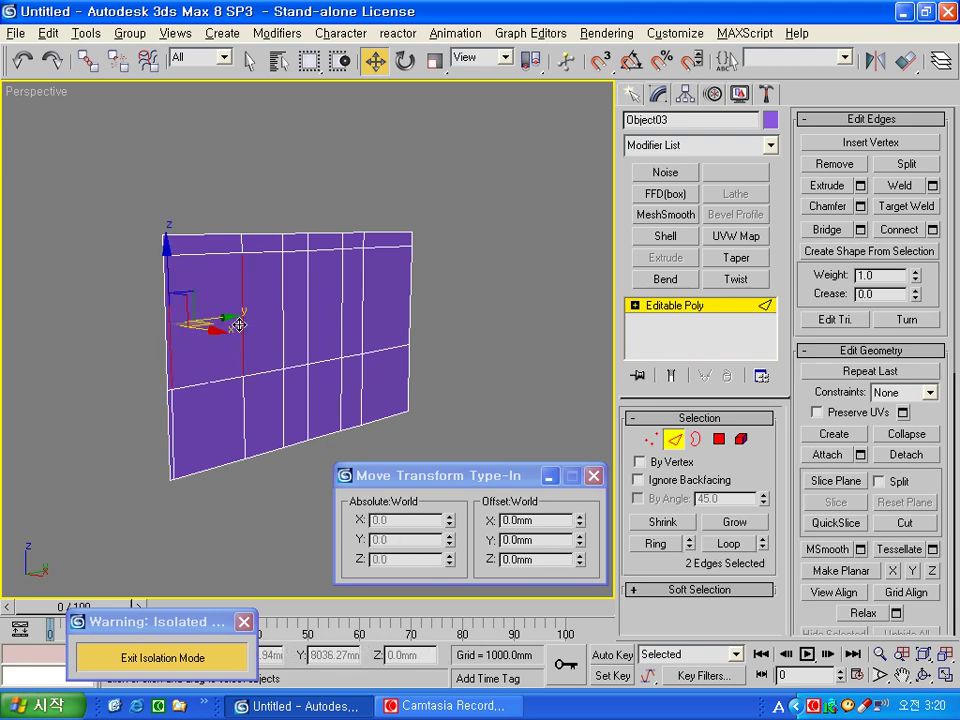
left_click(932, 230)
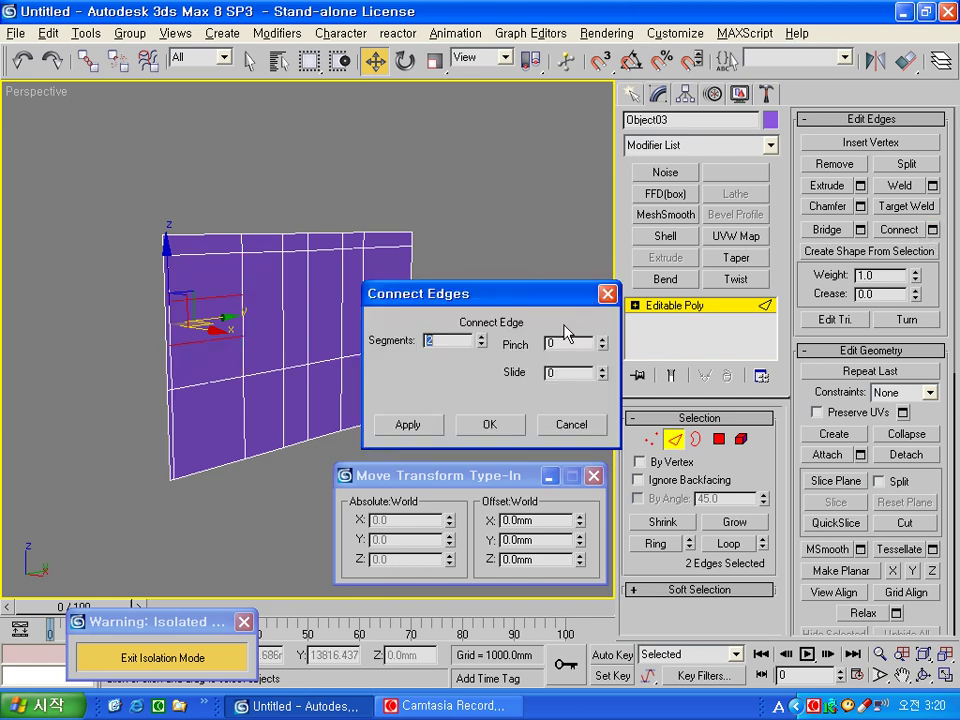
left_click(490, 425)
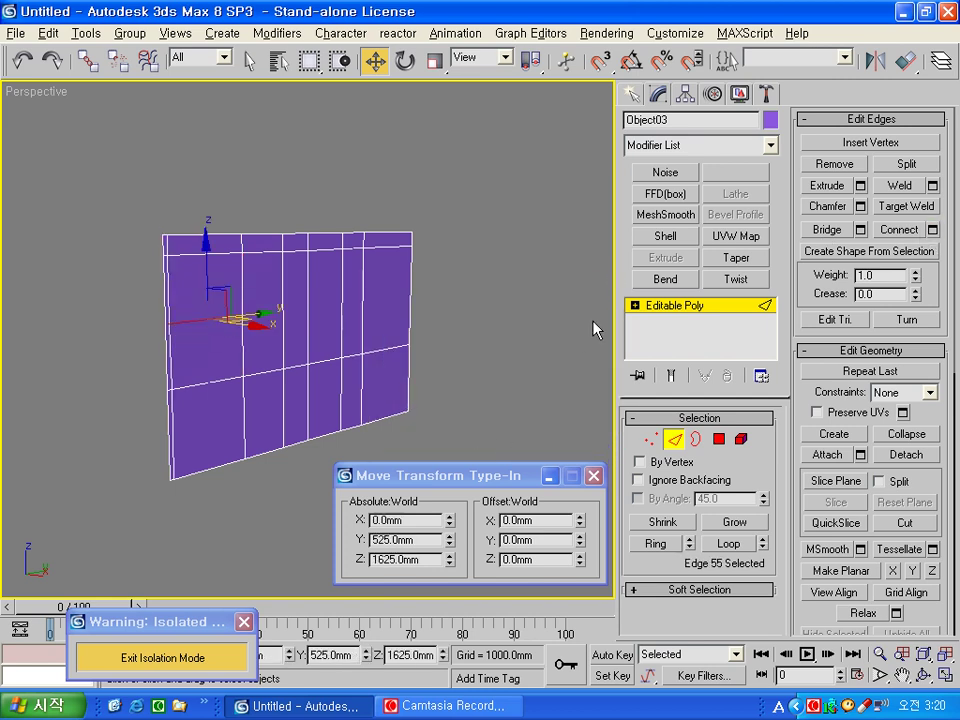
- Raise the new edge to Z 2000 mm and clear the selection
double_click(425, 560)
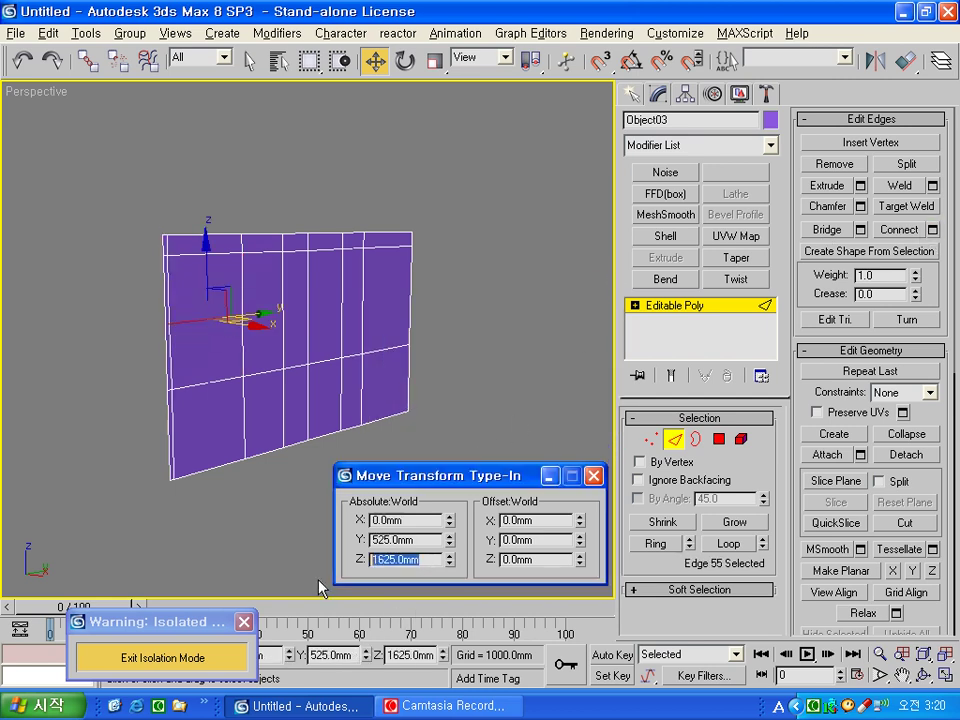
type("2000")
key("Return")
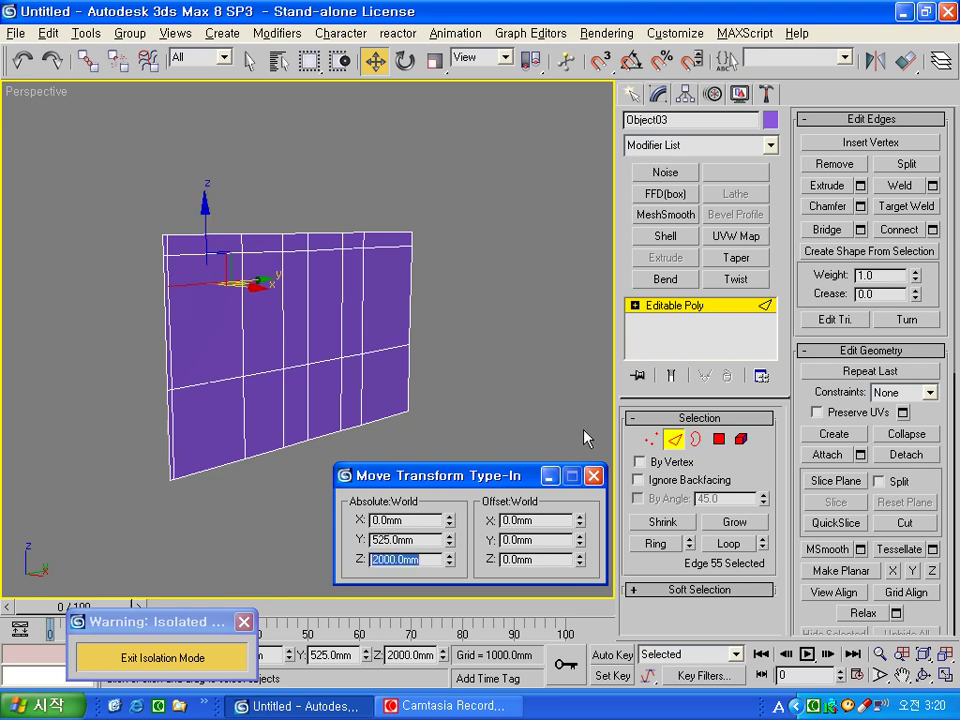
key("4")
left_click(519, 339)
- Extrude the four door and window faces by -300 mm, then delete them to open the wall
left_click(199, 334)
left_click(205, 400, "ctrl")
left_click(295, 305, "ctrl")
left_click(348, 318, "ctrl")
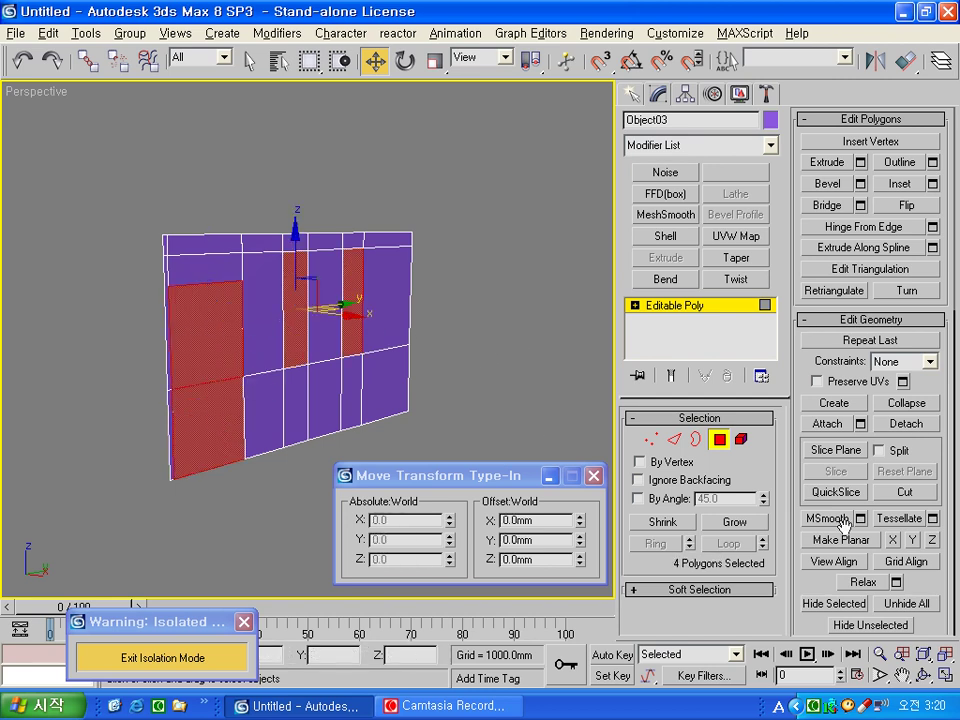
left_click(932, 162)
double_click(548, 341)
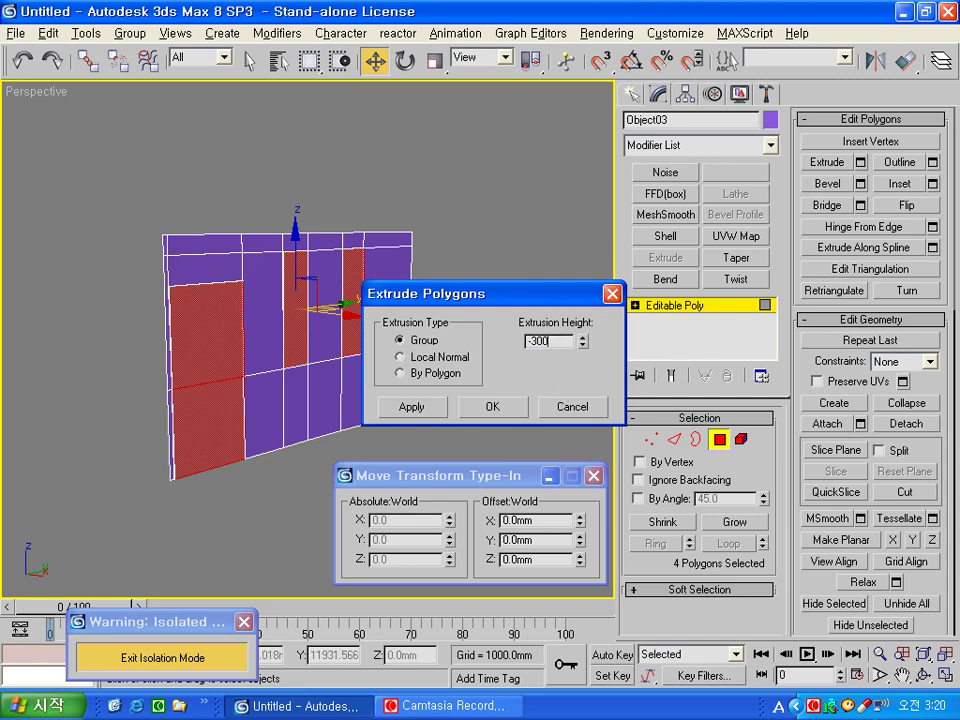
left_click(491, 406)
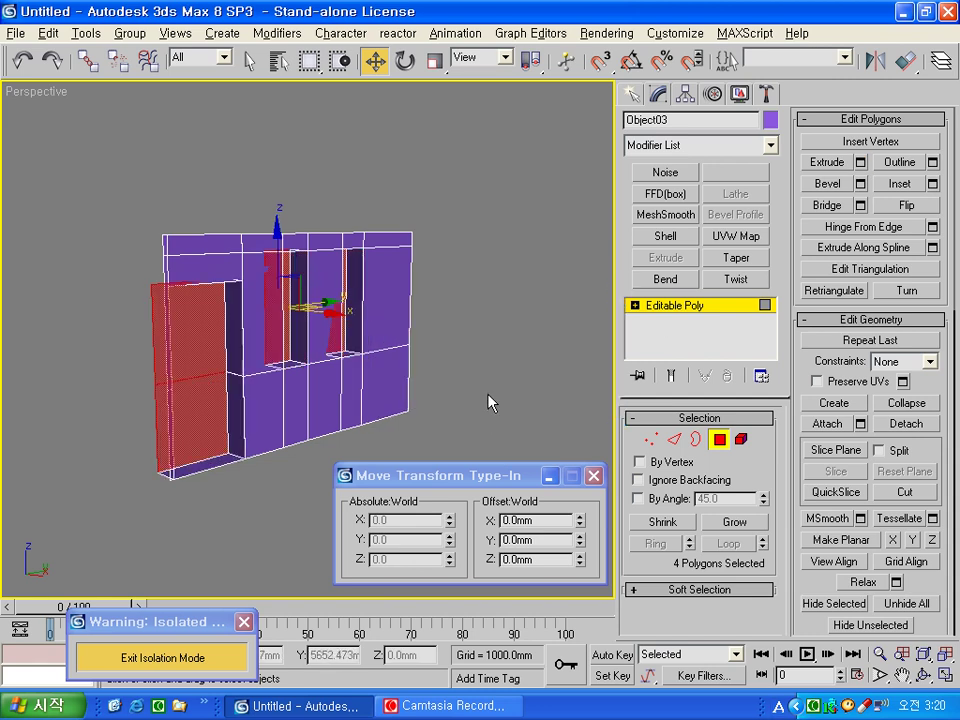
key("Delete")
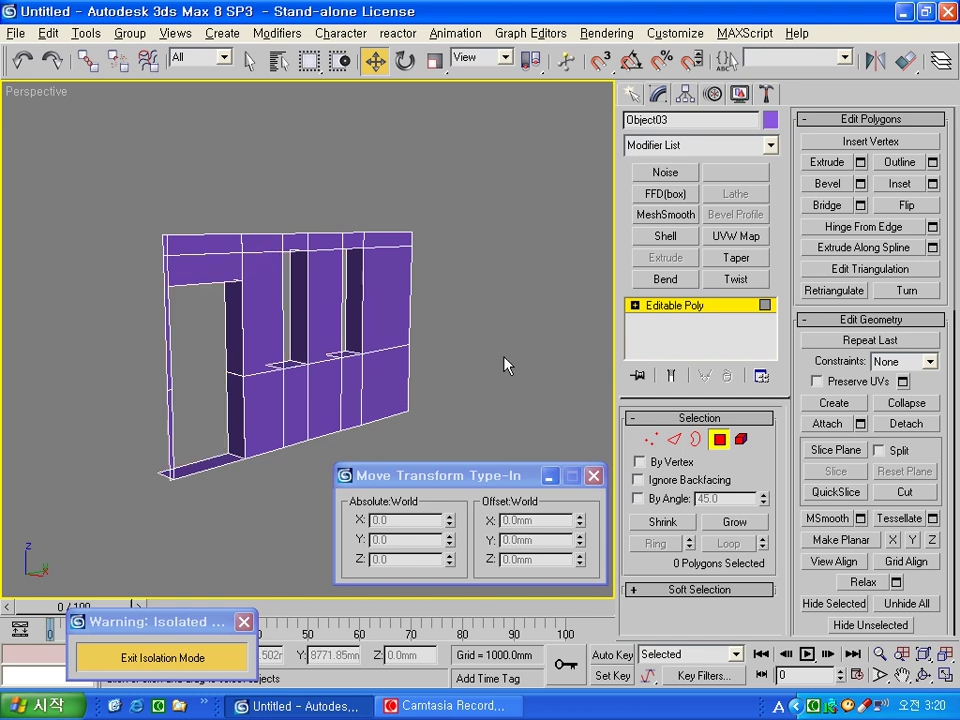
- Bring the room back into view and isolate the second wall, Object06
key("ctrl+b")
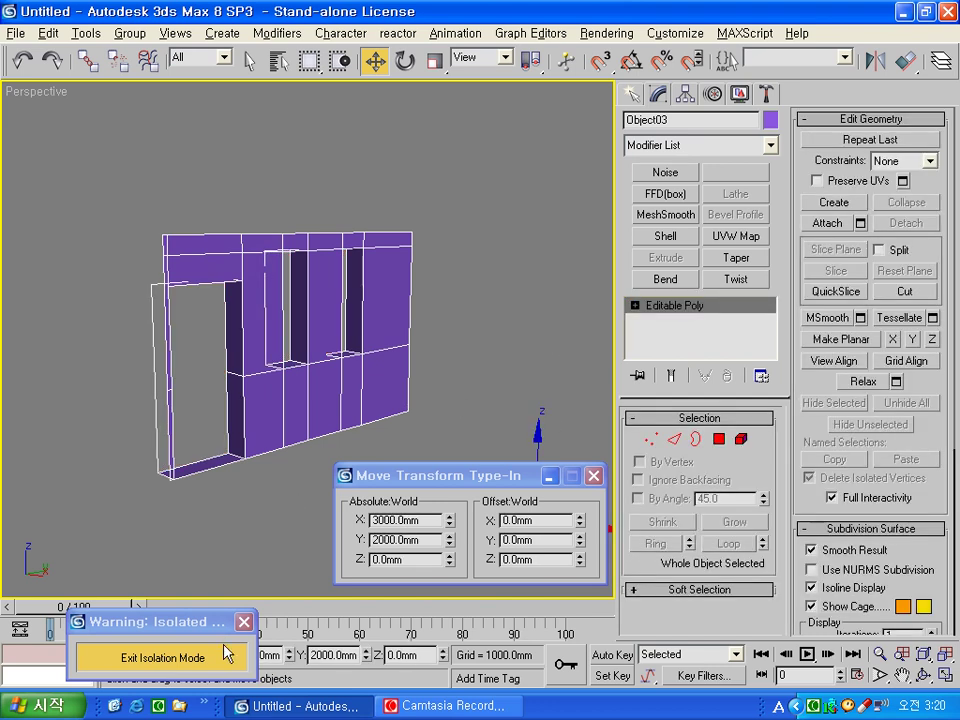
left_click(228, 653)
left_click(542, 336)
left_click(445, 333)
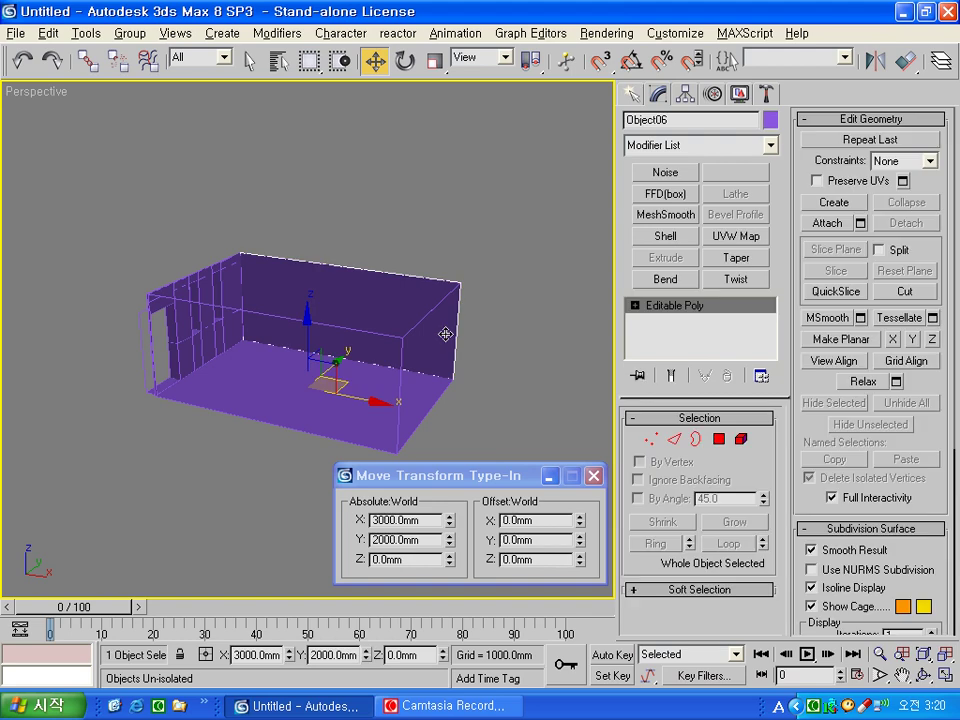
key("alt+q")
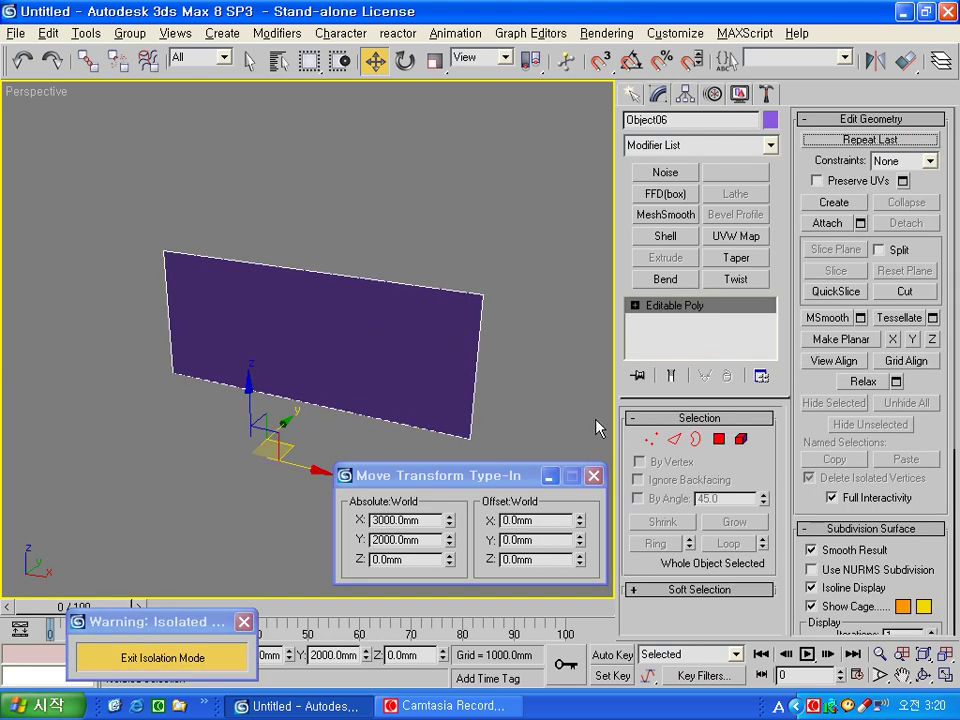
- Connect the wall's top and bottom edges with 2 segments to add two vertical edges
left_click(677, 440)
mouse_move(354, 238)
left_mouse_down()
mouse_move(302, 429)
mouse_move(310, 430)
left_mouse_up()
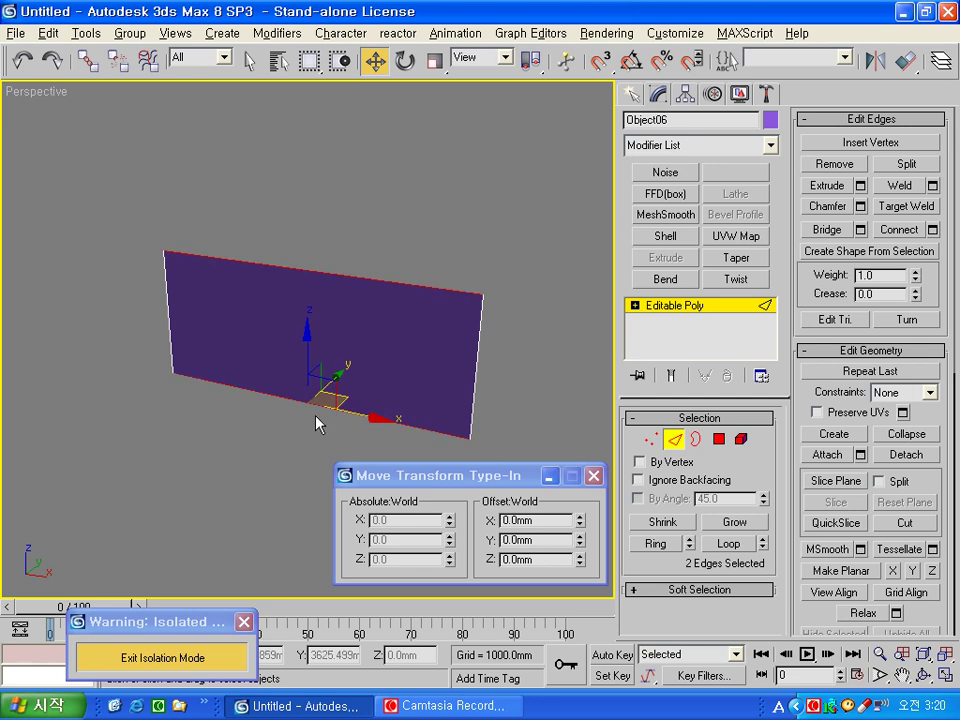
left_click(932, 230)
type("2")
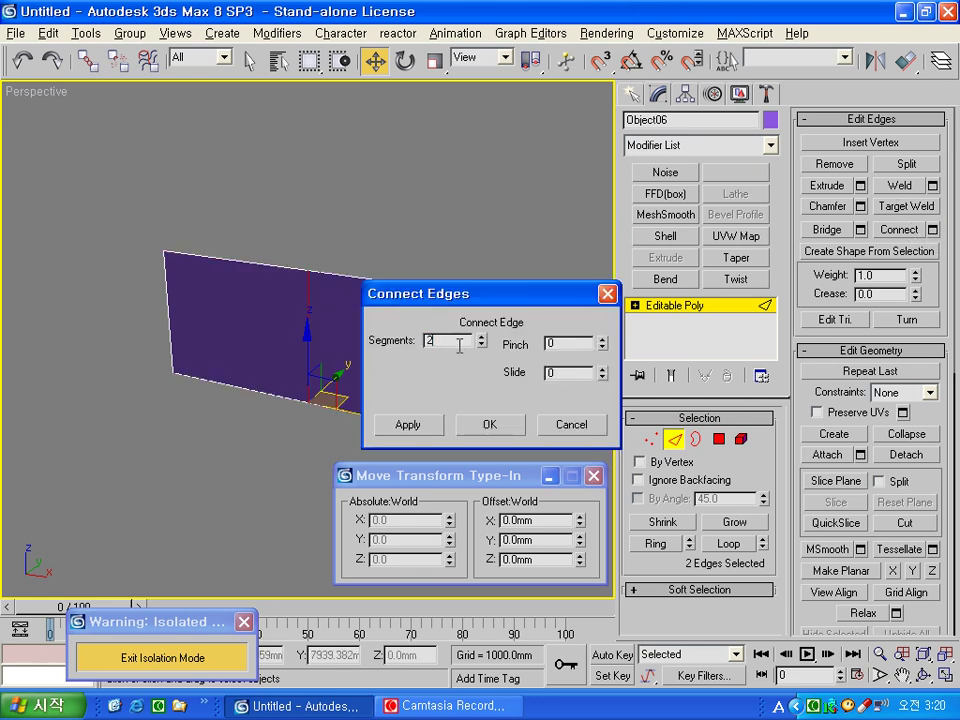
left_click(489, 424)
- Connect the four vertical edges with 1 segment to add a horizontal edge across the wall
left_click_drag(506, 369, 154, 311)
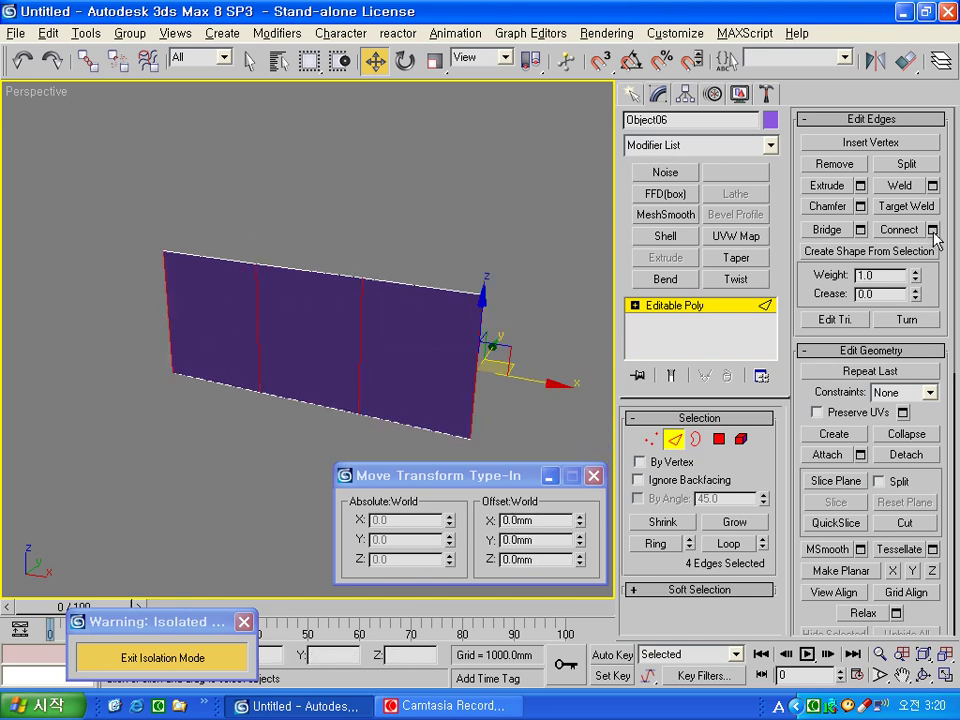
left_click(932, 231)
left_click(483, 342)
left_click(490, 364)
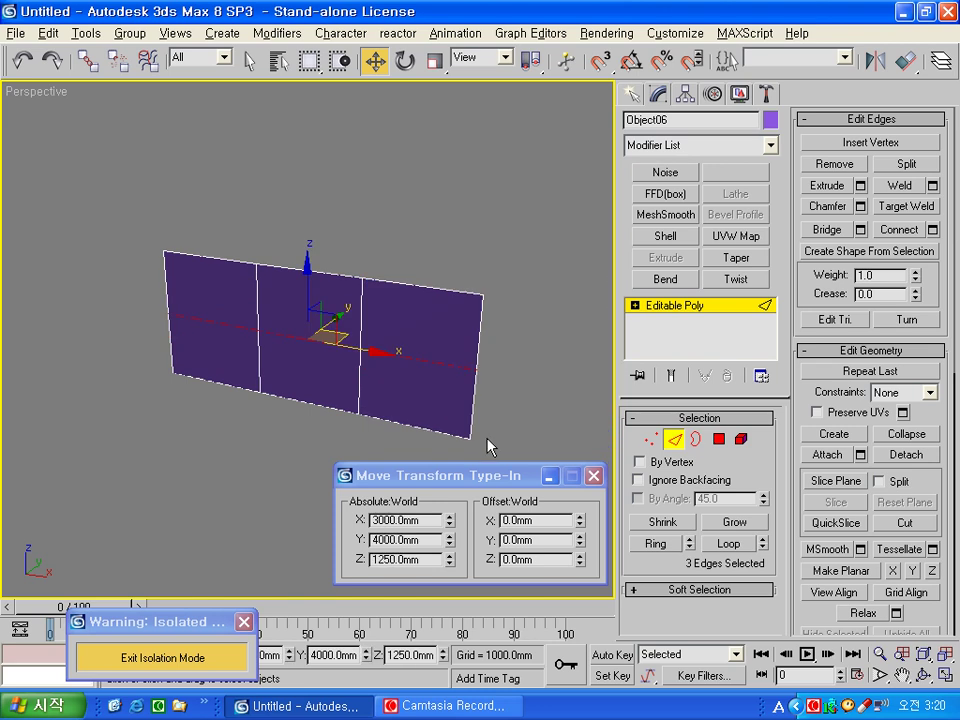
left_click(309, 449)
key("alt+w")
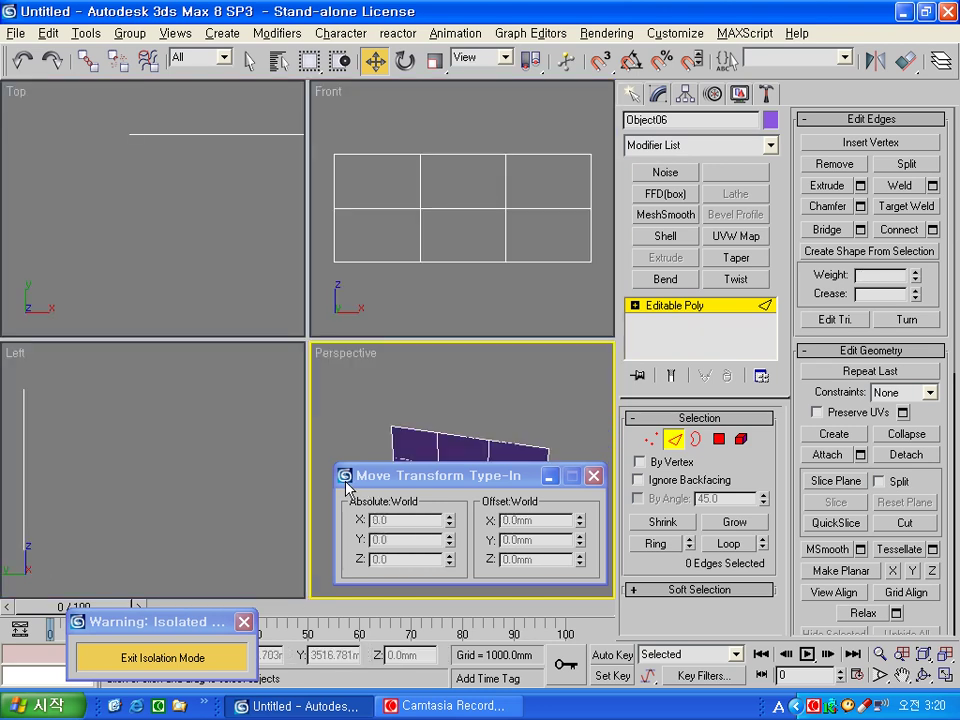
left_click(430, 302)
- Move the wall's middle row of vertices to a height of 2000 mm
key("1")
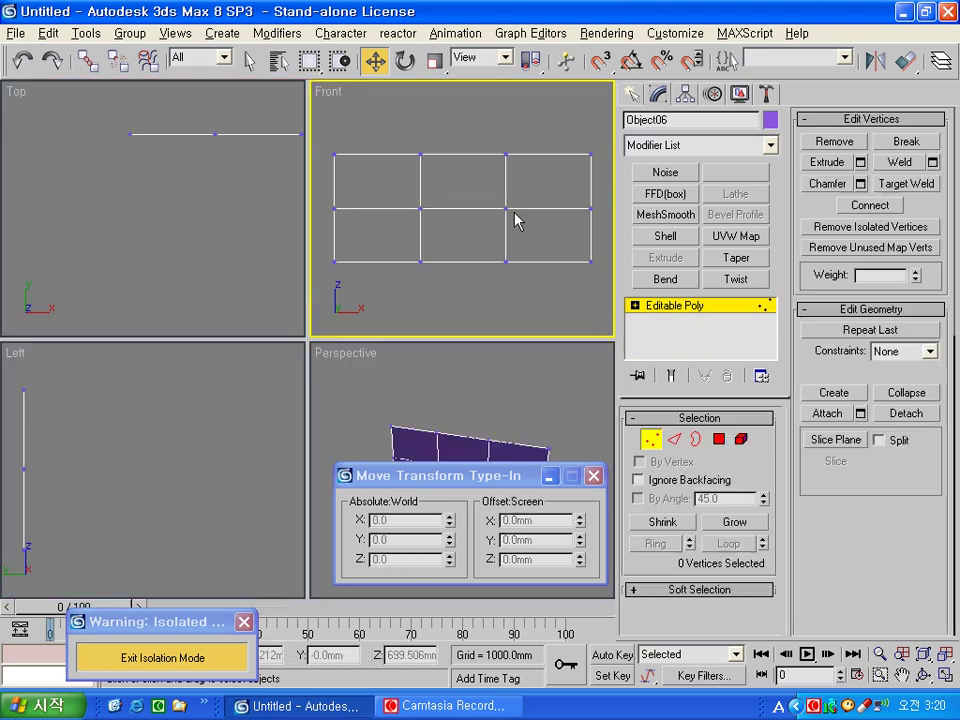
left_click_drag(327, 216, 600, 198)
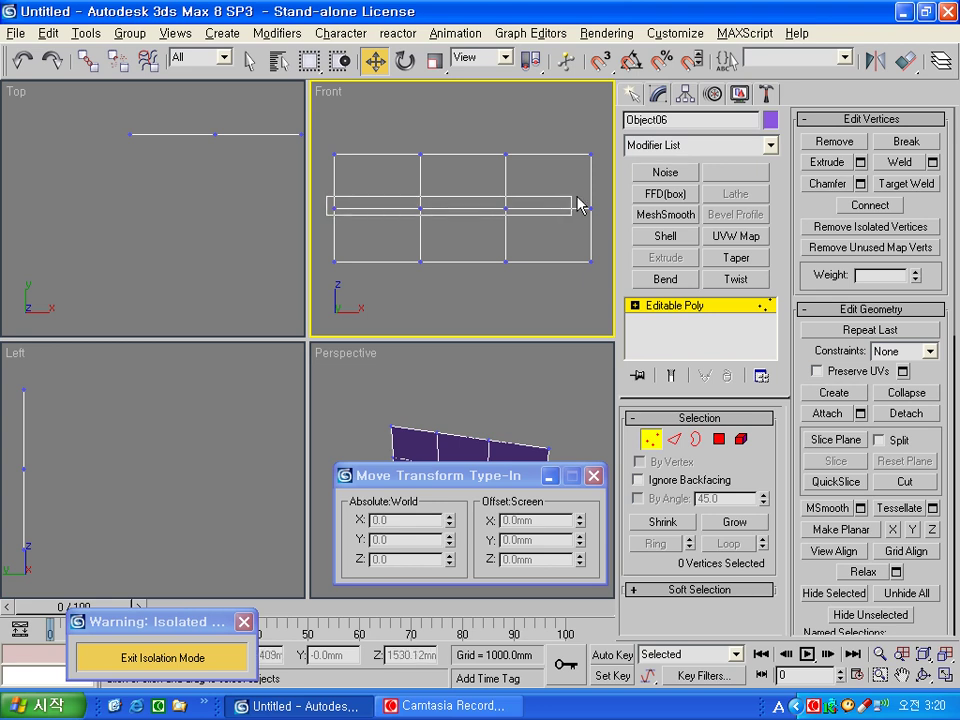
double_click(421, 562)
type("20")
key("Return")
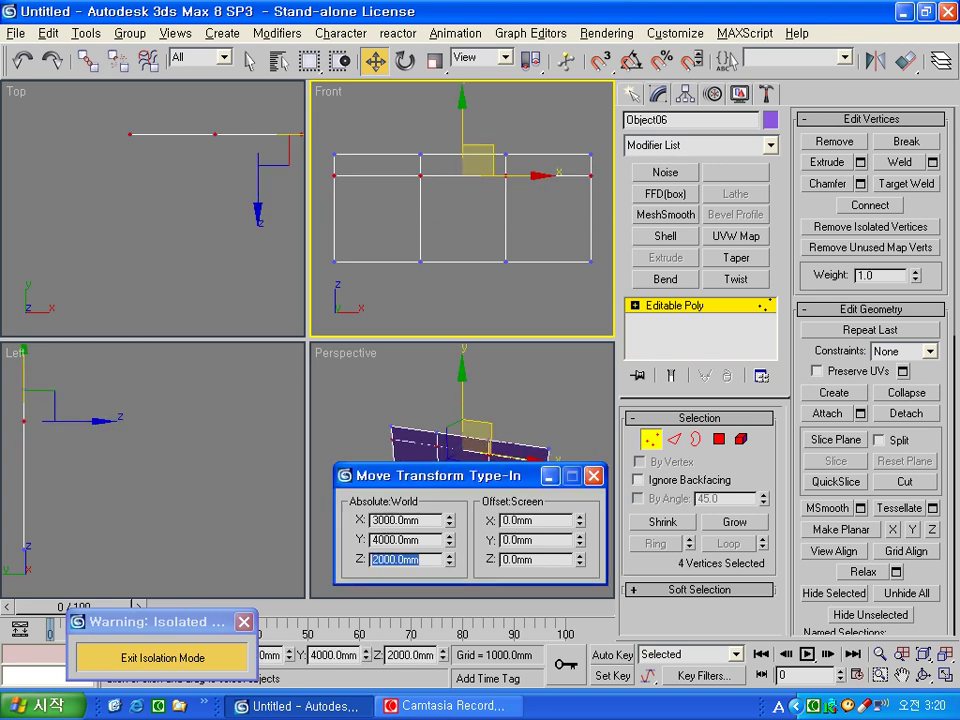
- Position the vertical cut-line vertices at X 2000 mm and X 4950 mm
left_click(495, 292)
left_click_drag(489, 287, 544, 131)
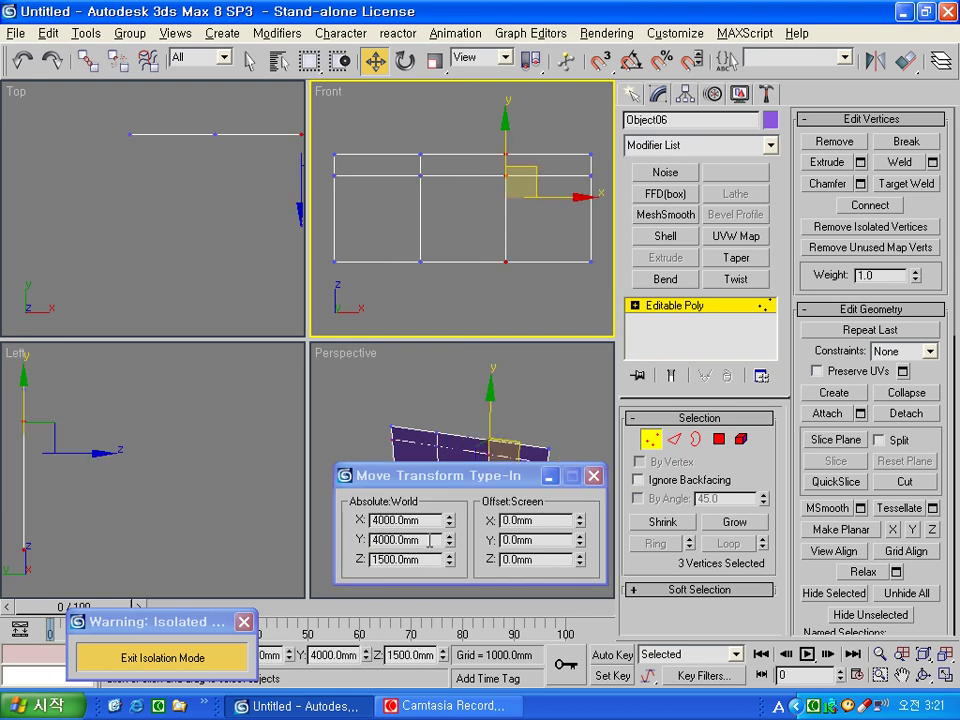
double_click(405, 520)
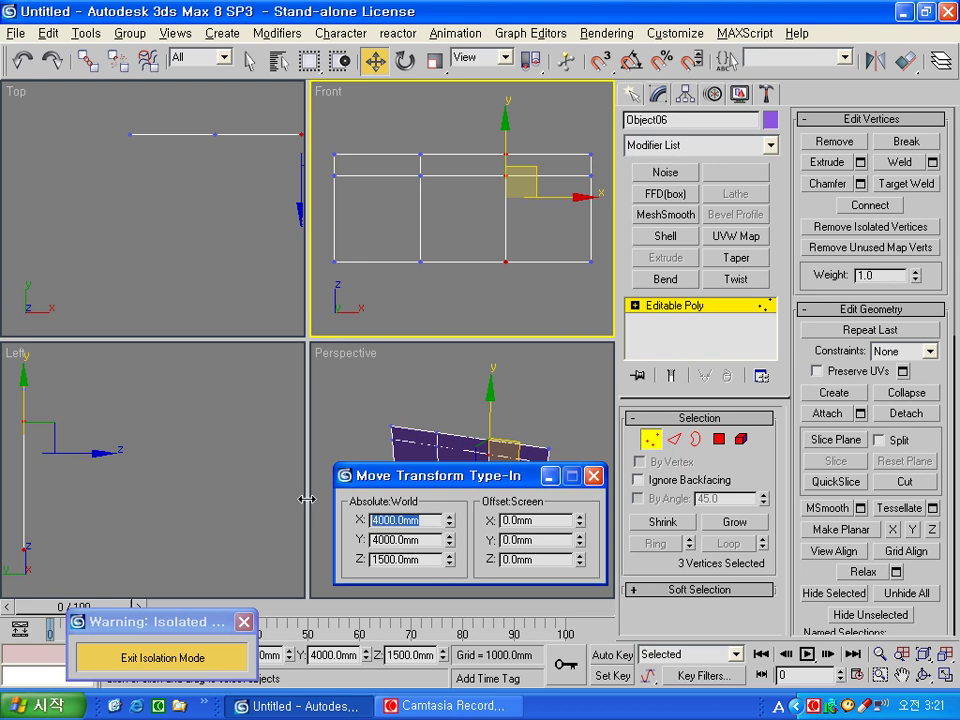
type("5950")
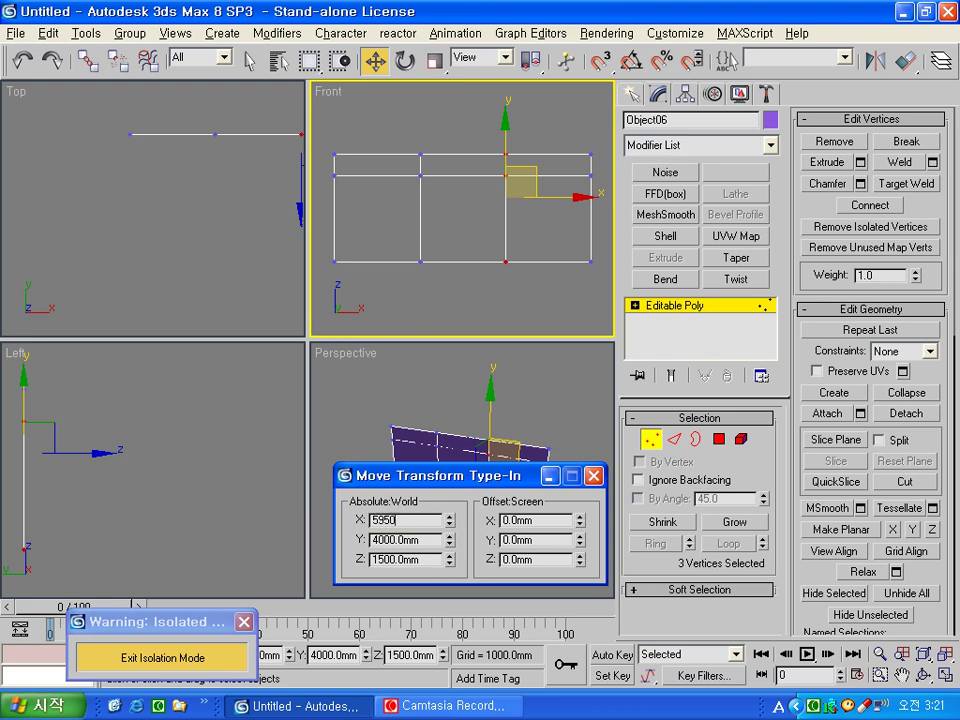
key("Return")
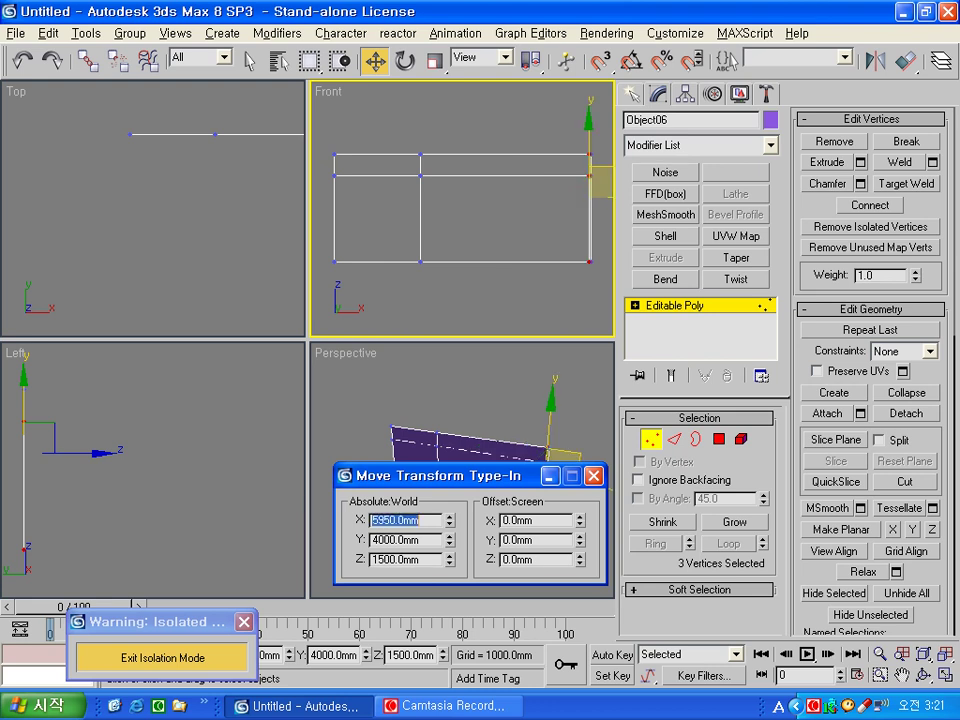
type("2000")
key("Return")
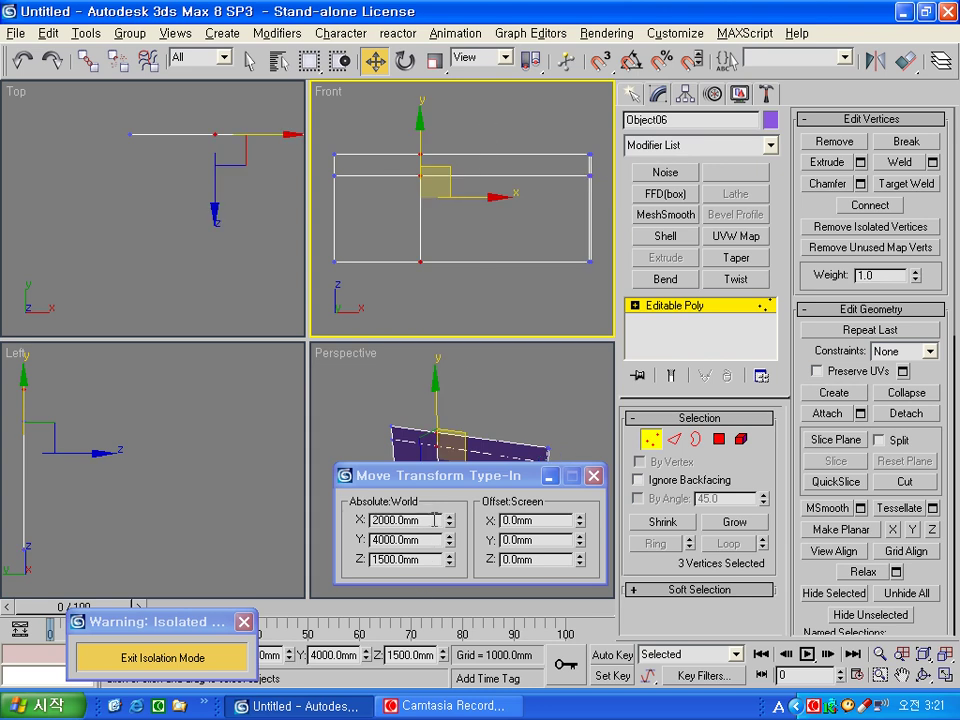
double_click(434, 520)
type("4950")
key("Return")
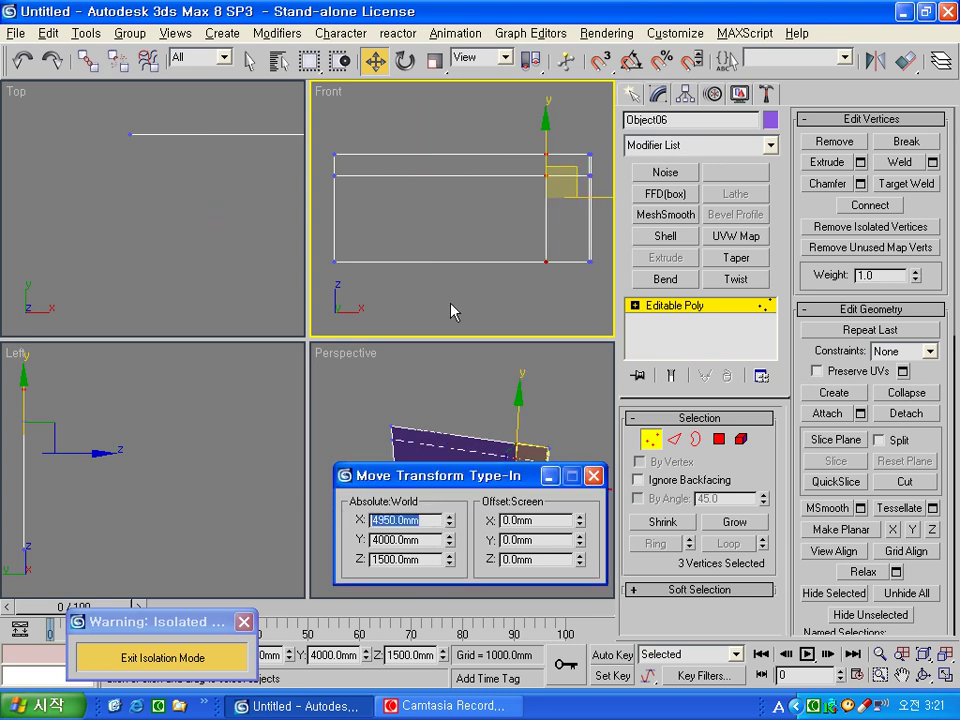
left_click(451, 311)
left_click_drag(516, 476, 231, 303)
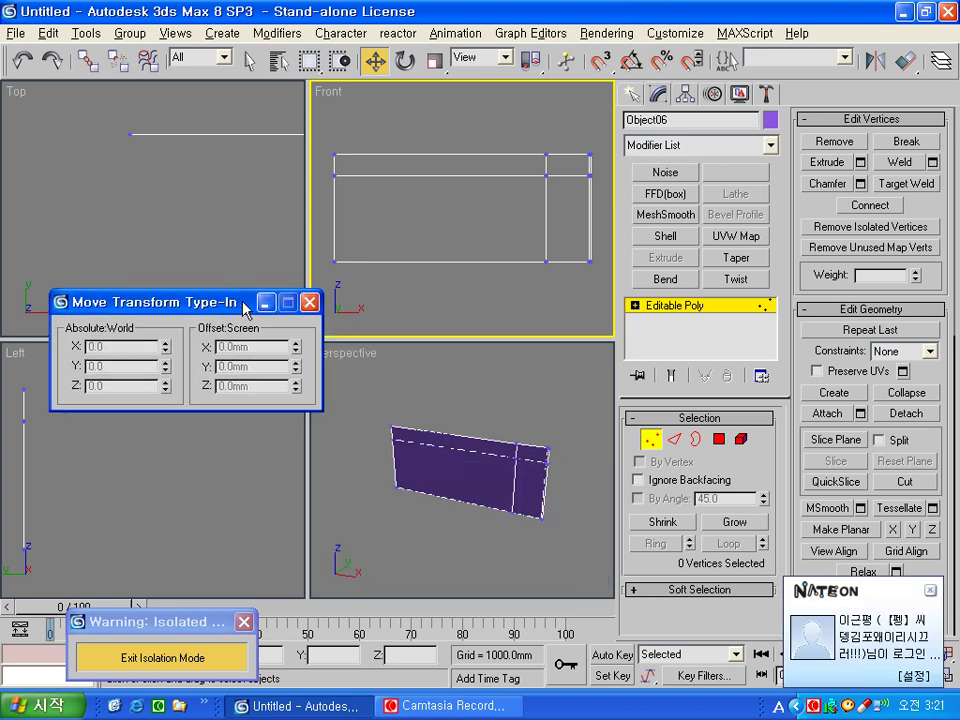
- Extrude the wall's end panel inward by 300 mm to form the opening
left_click(718, 438)
left_click(400, 418)
left_click(523, 487)
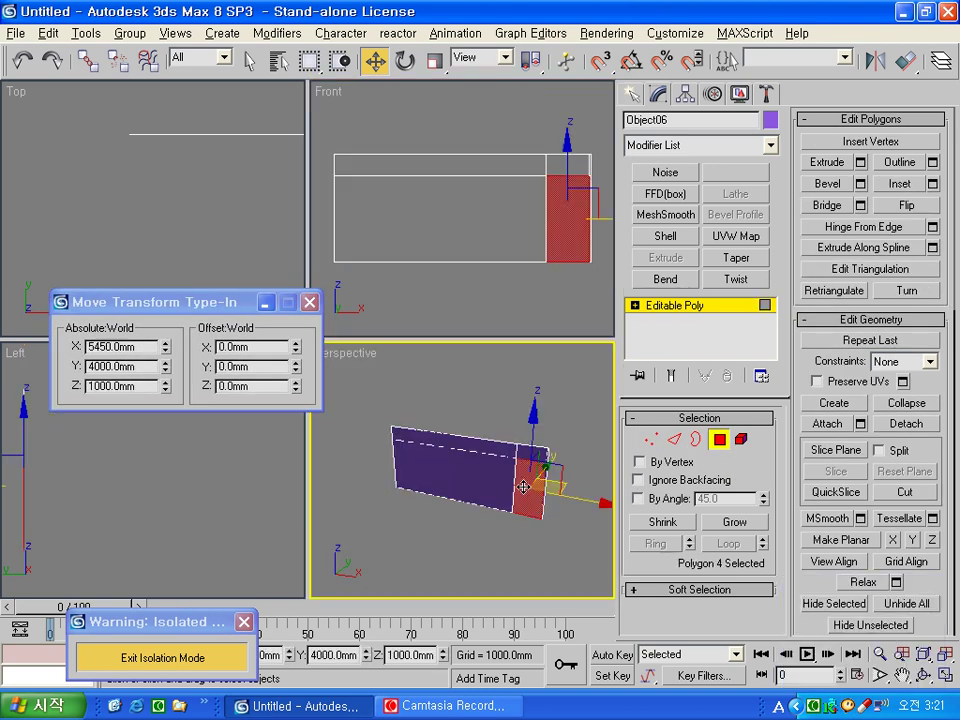
left_click(859, 162)
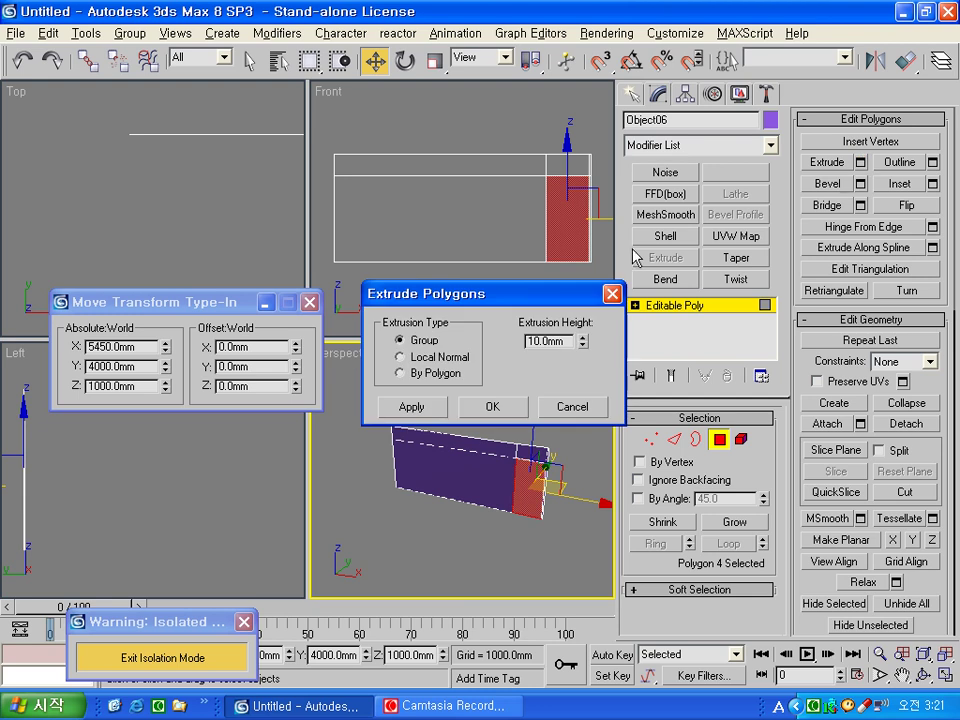
double_click(548, 341)
type("1")
left_click(491, 406)
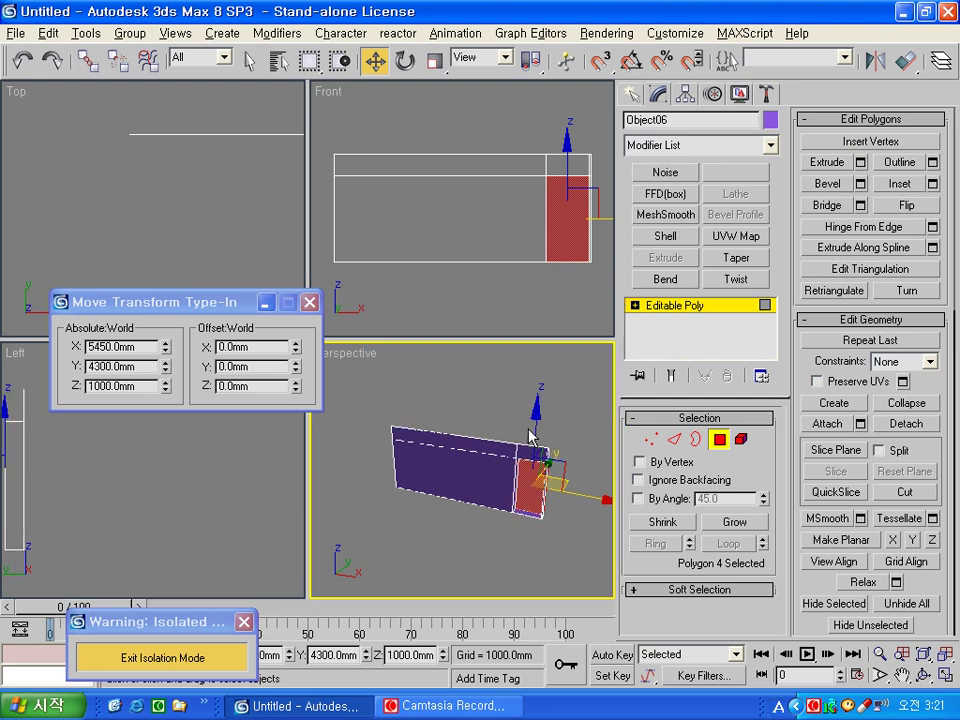
left_click(530, 590)
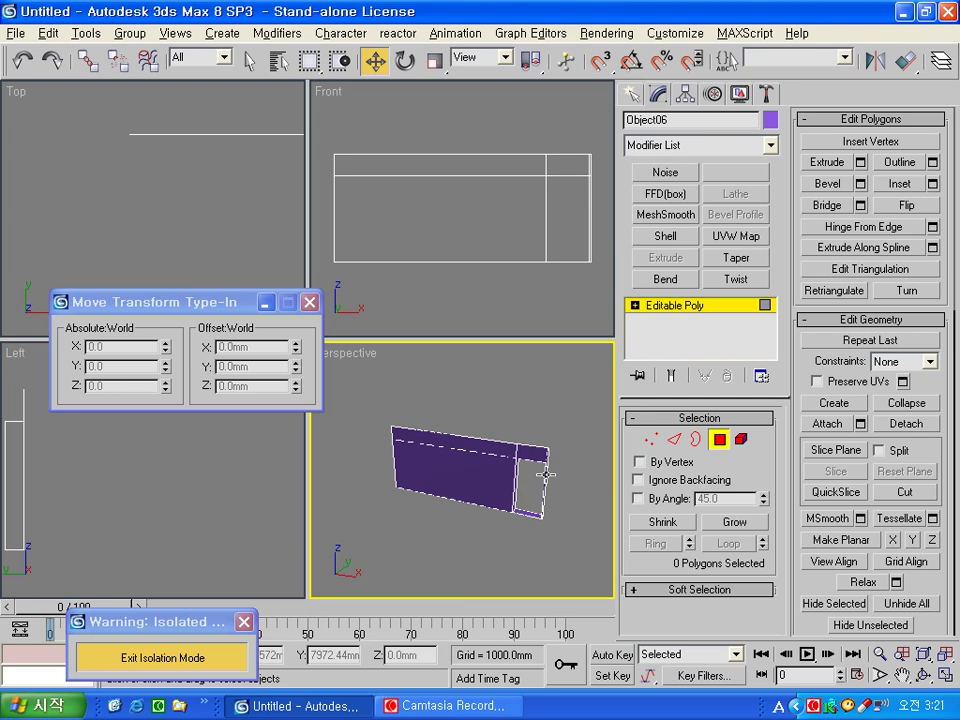
left_click(720, 440)
- Unhide all objects, isolate the floor slab Object01 and orbit to view it from below
left_click(521, 566)
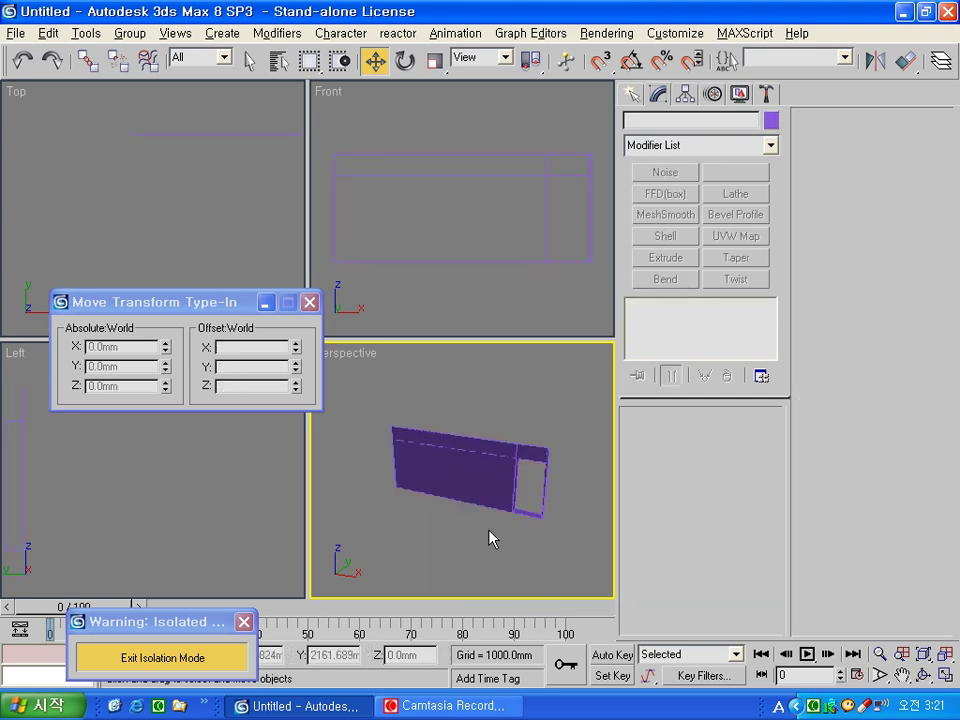
left_click(198, 657)
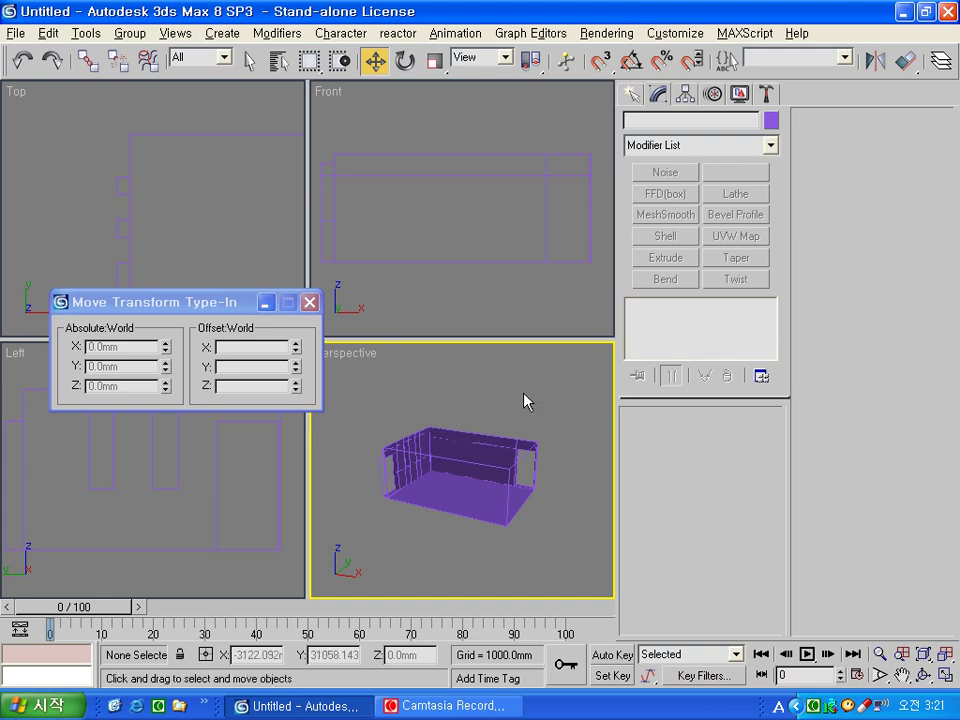
left_click(363, 143)
left_click(351, 154)
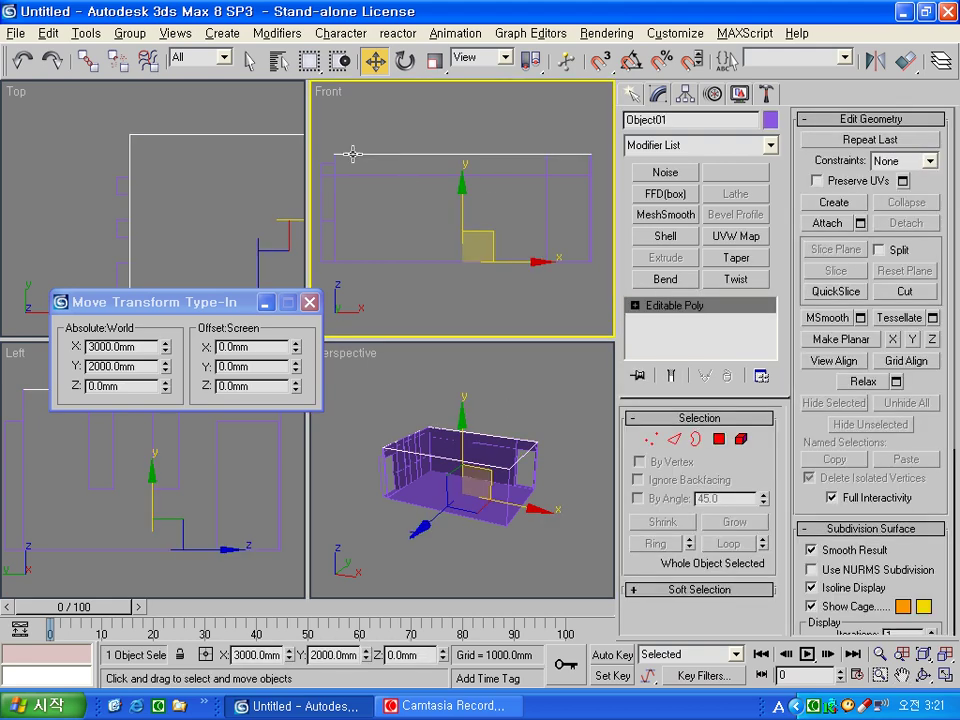
key("alt+q")
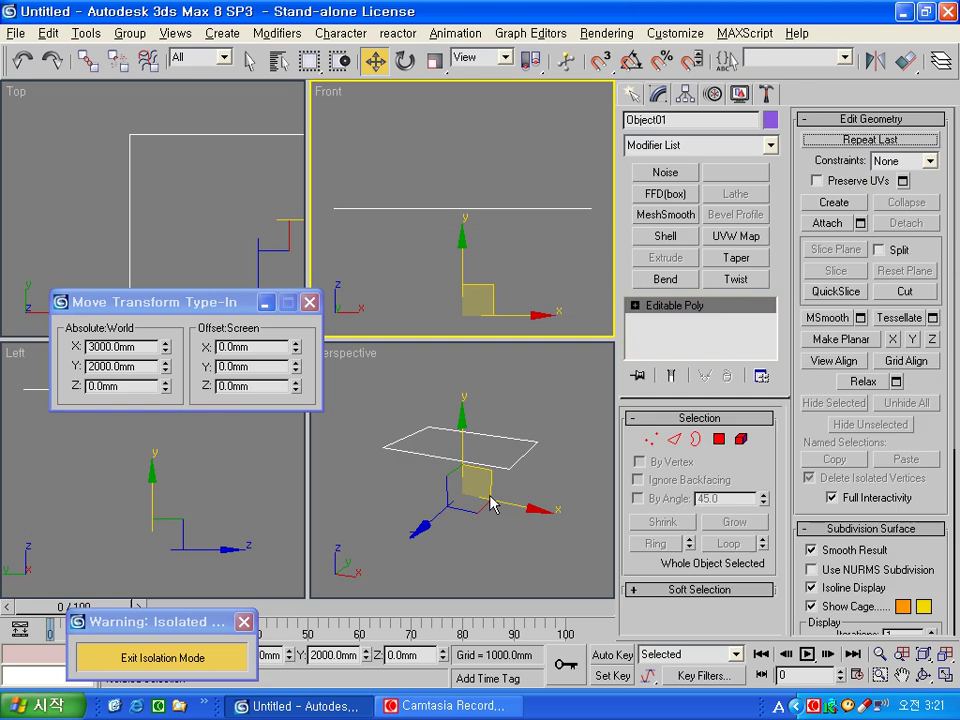
middle_click_drag(480, 508, 461, 534, "alt")
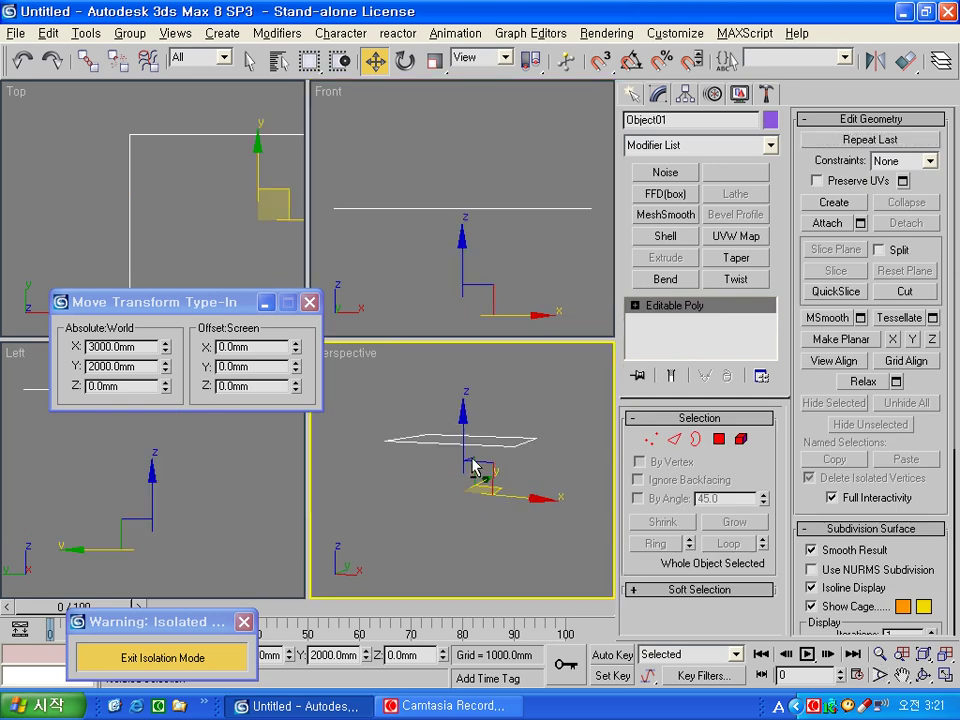
mouse_move(476, 446)
middle_mouse_down("alt")
mouse_move(467, 497)
mouse_move(502, 460)
middle_mouse_up("alt")
left_click(443, 552)
middle_click_drag(456, 516, 486, 474)
- Recentre the slab in the top view and change that view to a Bottom view
left_click(195, 208)
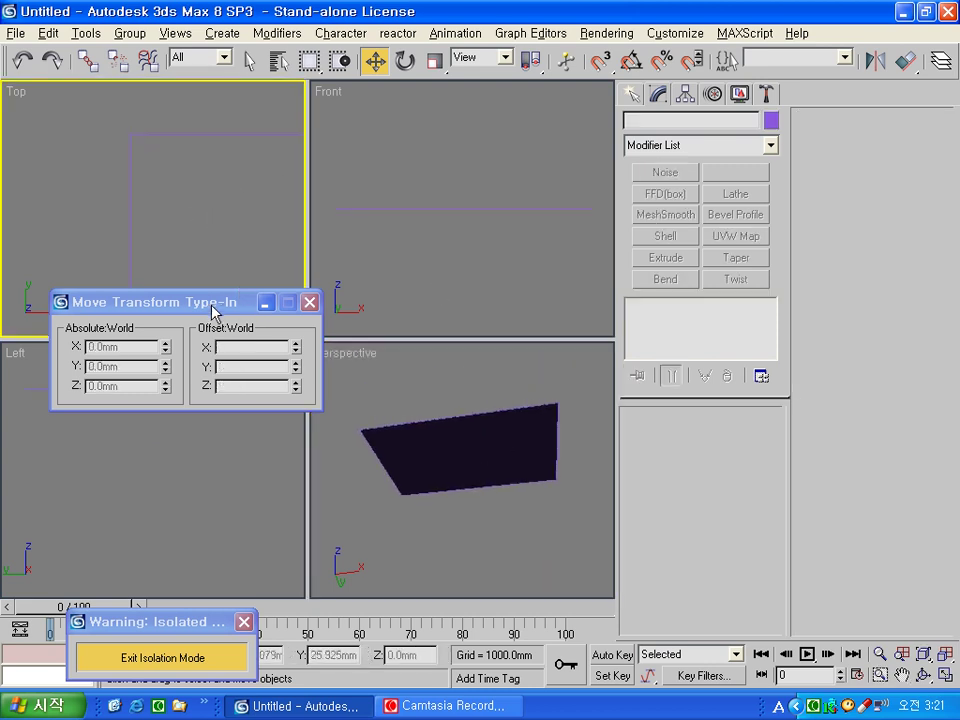
left_click_drag(229, 304, 215, 456)
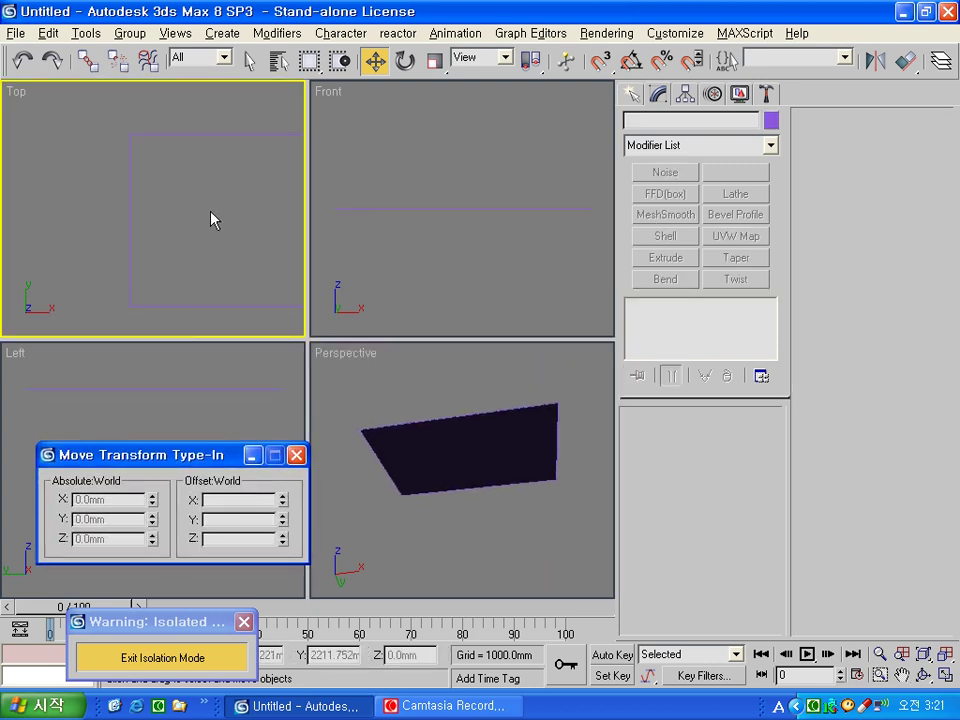
scroll(219, 208, "down", 3)
mouse_move(219, 208)
middle_mouse_down()
mouse_move(159, 209)
mouse_move(163, 216)
middle_mouse_up()
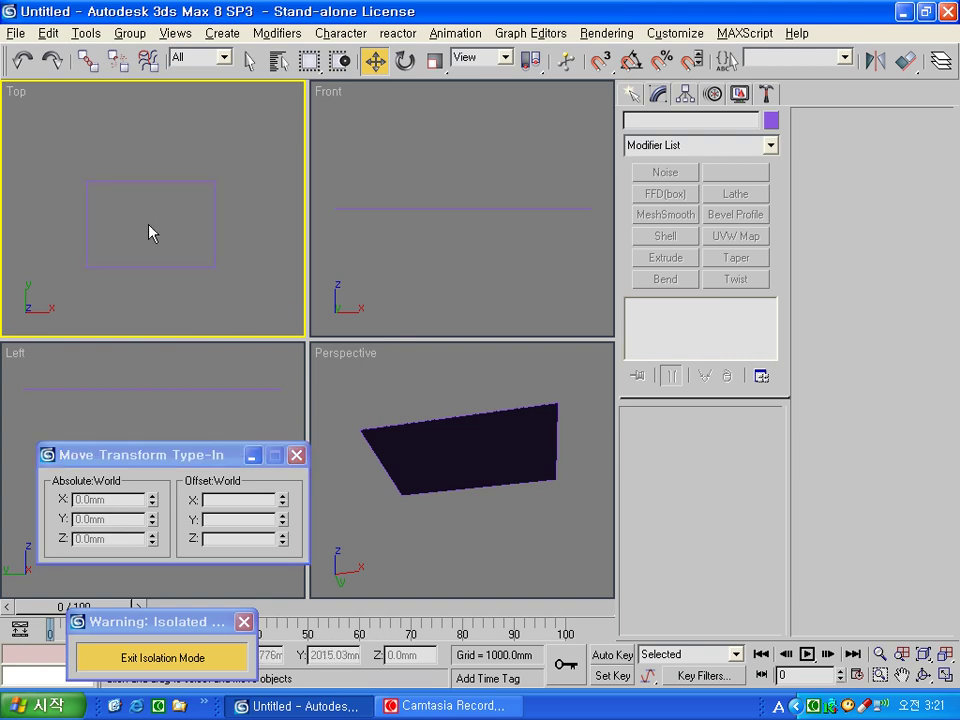
key("v")
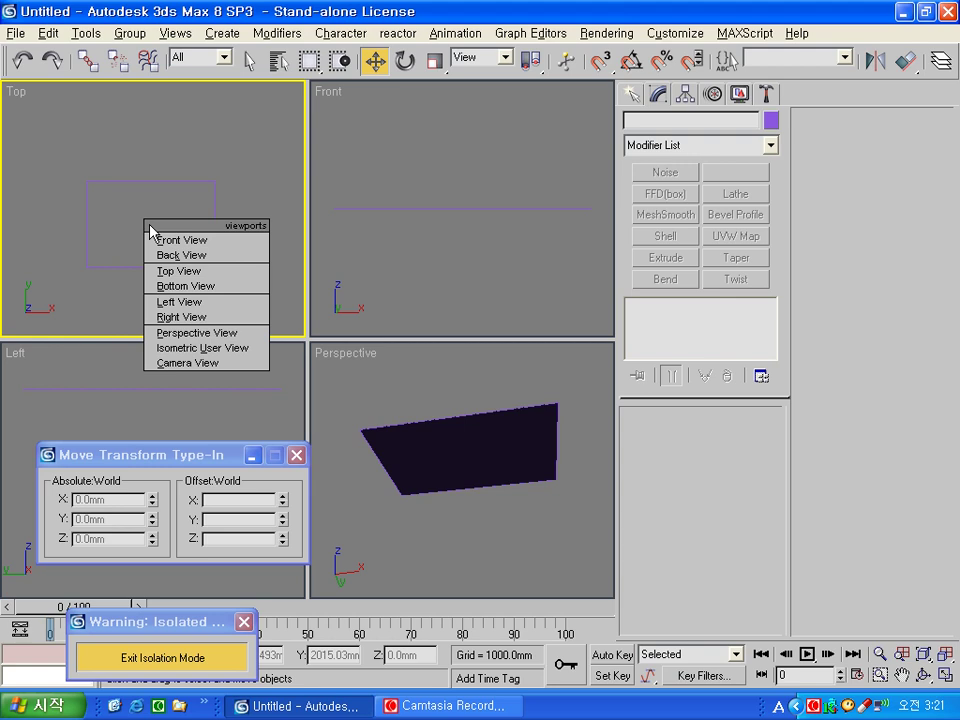
key("b")
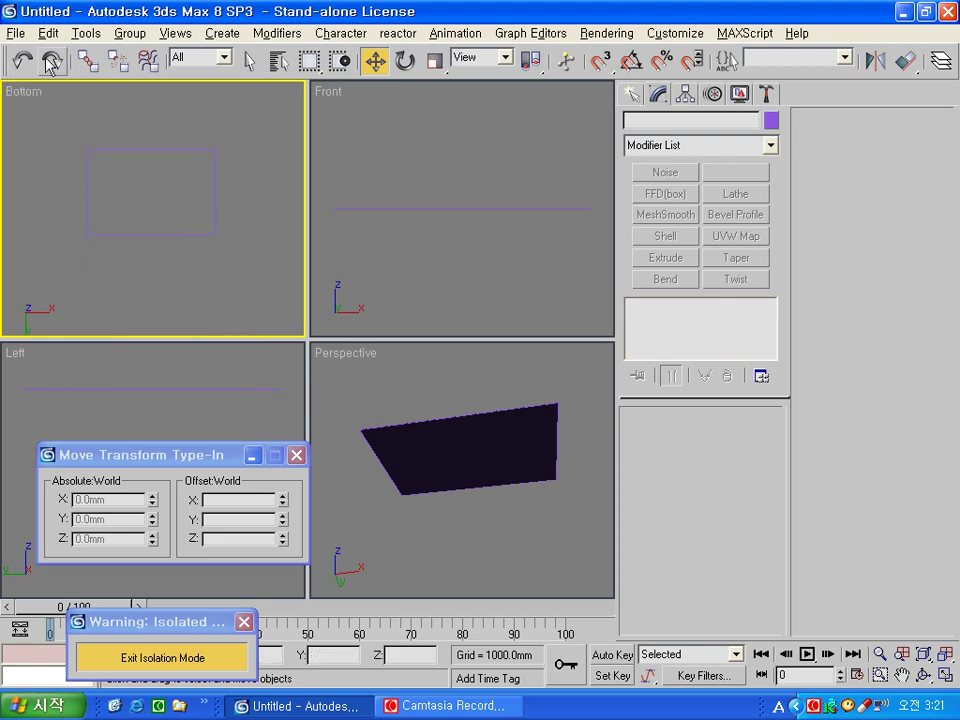
- Connect both pairs of opposite slab edges with one segment each, then select the middle-line vertices
left_click(162, 233)
left_click(674, 439)
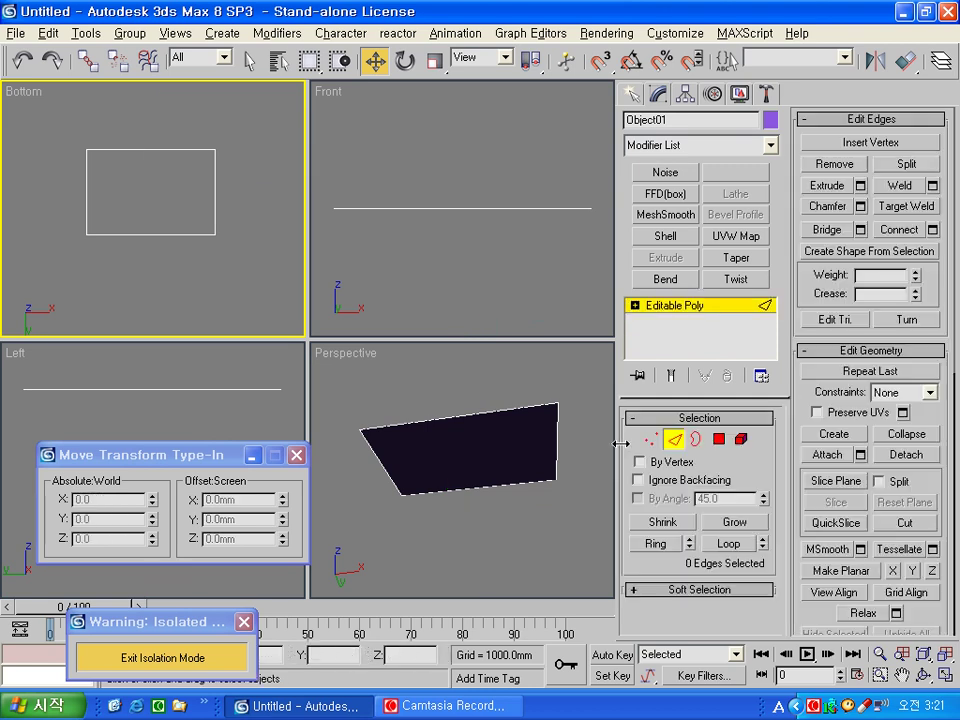
left_click(144, 224)
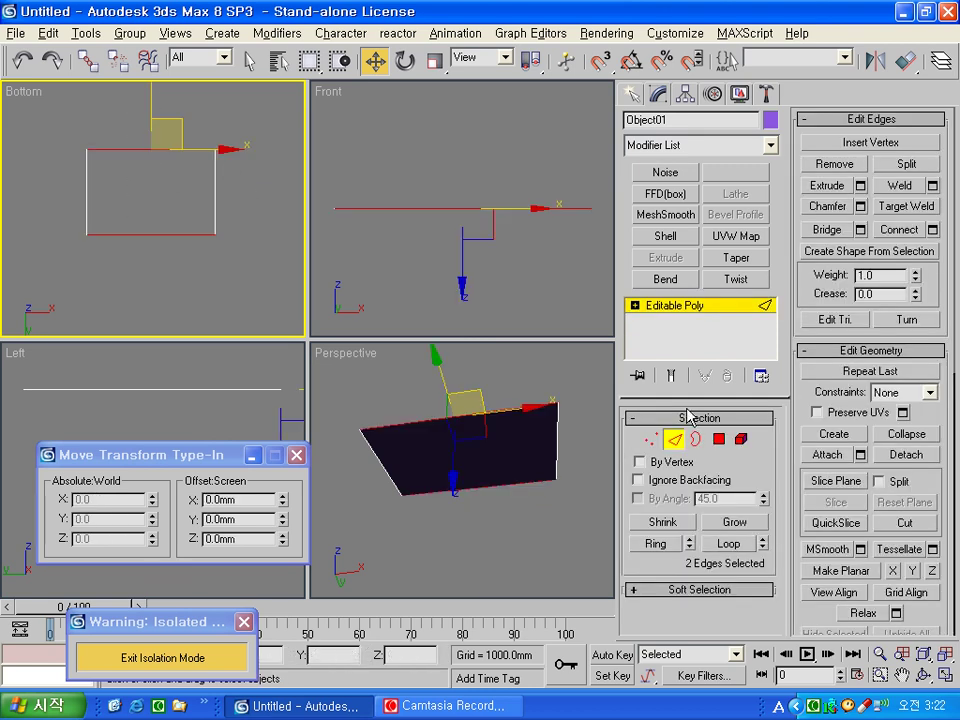
left_click(932, 229)
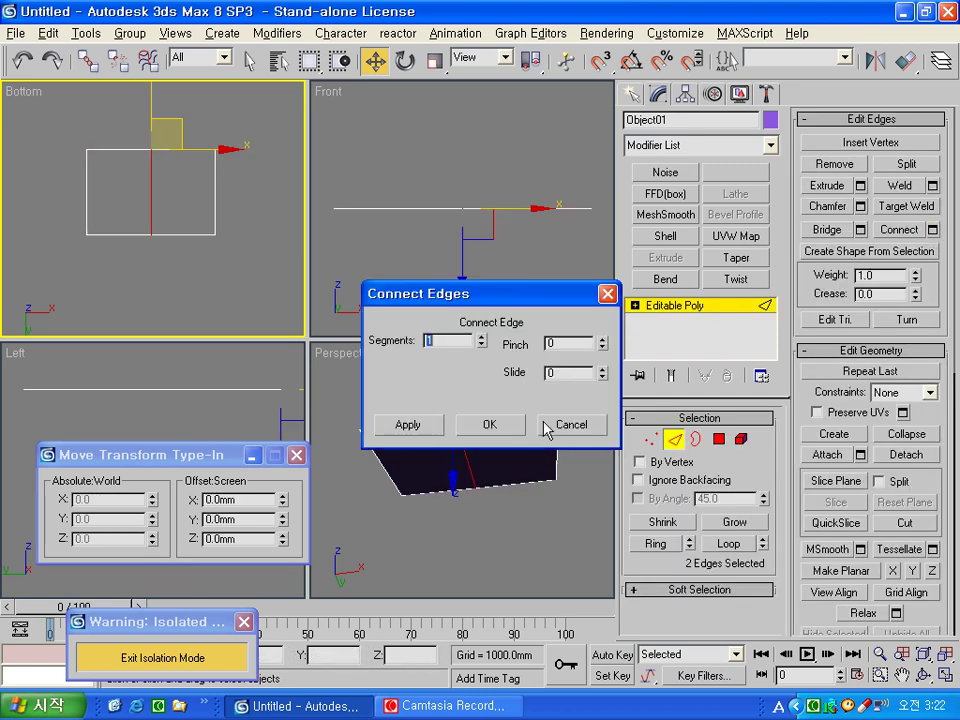
left_click(489, 424)
left_click_drag(210, 158, 72, 196)
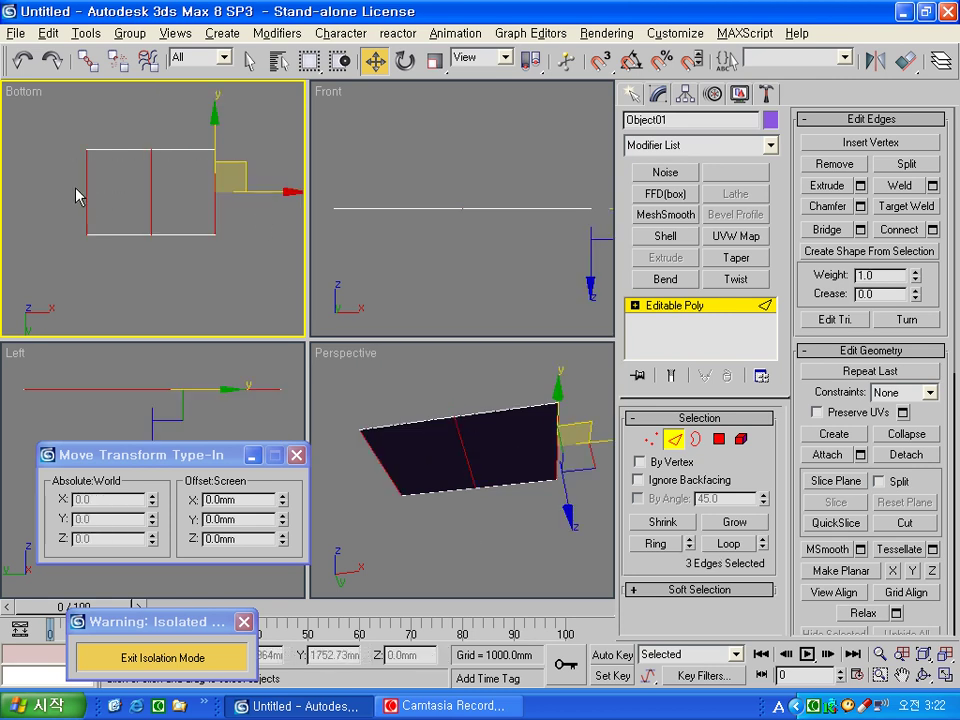
left_click(913, 232)
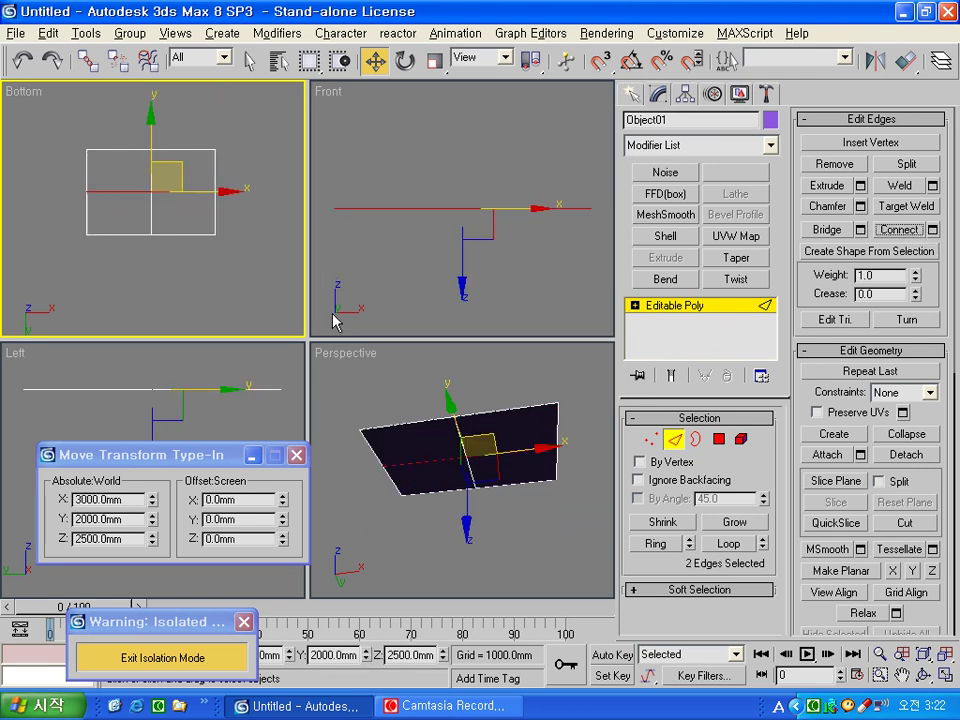
left_click(191, 218)
left_click(651, 439)
left_click_drag(66, 206, 232, 190)
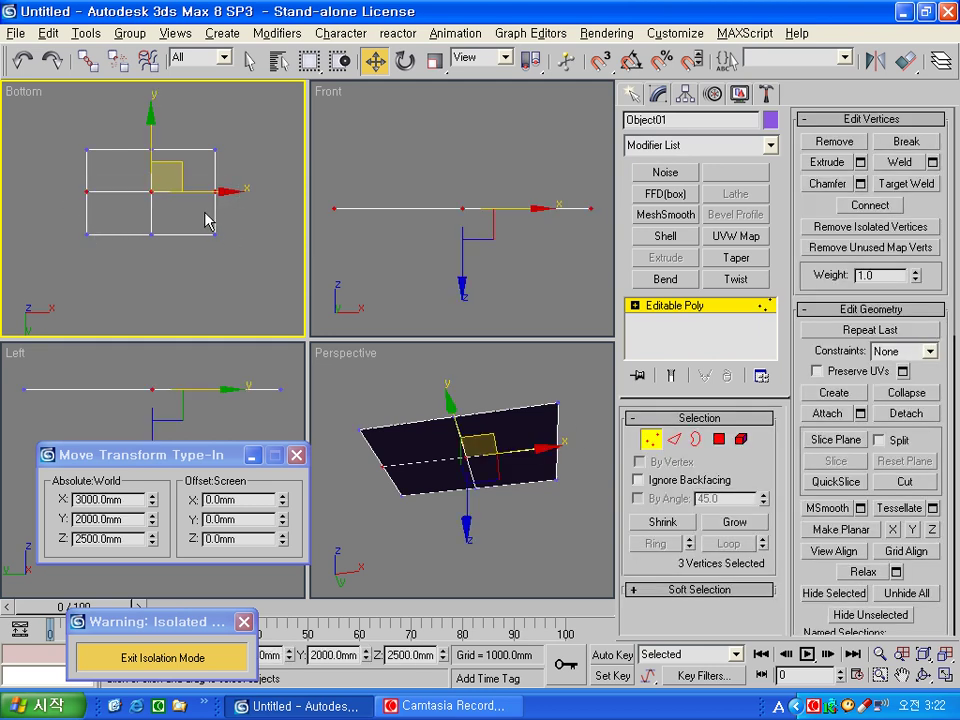
- Move the slab's middle column of vertices to X 100 mm
double_click(115, 519)
left_click_drag(133, 253, 167, 143)
left_click(129, 519)
double_click(135, 500)
type("100")
key("Return")
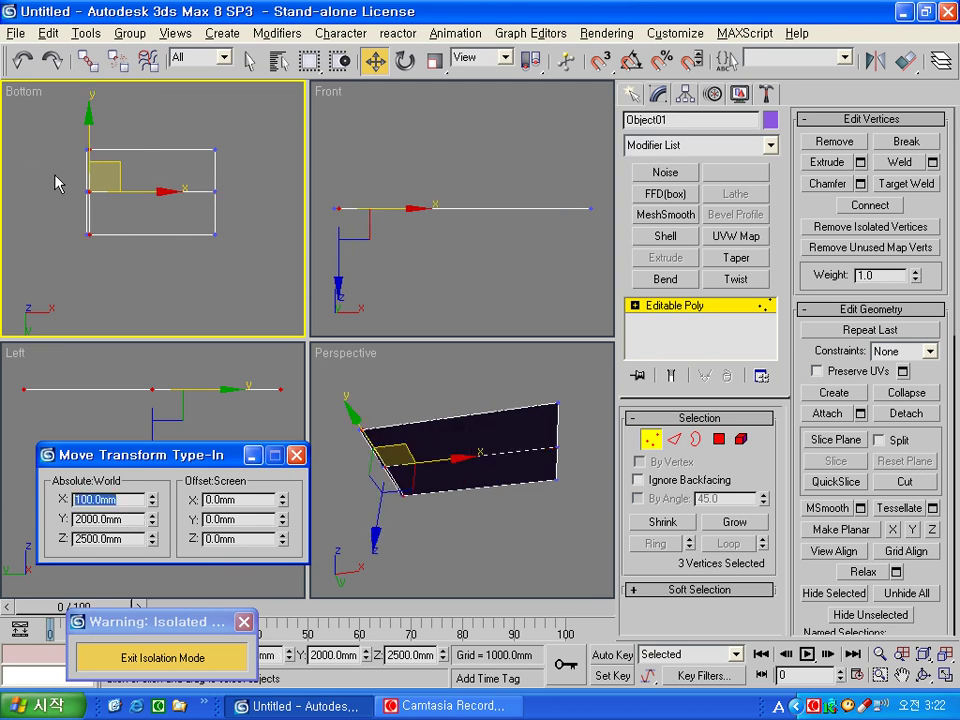
- Move the slab's middle row of vertices to Y 3600 mm
left_click_drag(69, 210, 257, 193)
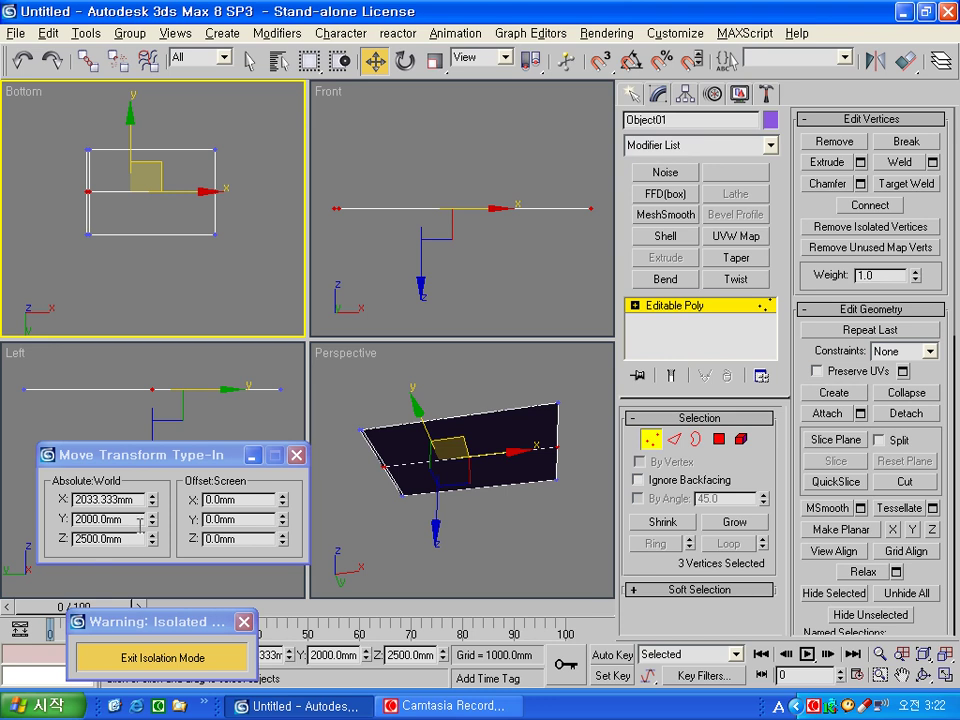
key("Tab")
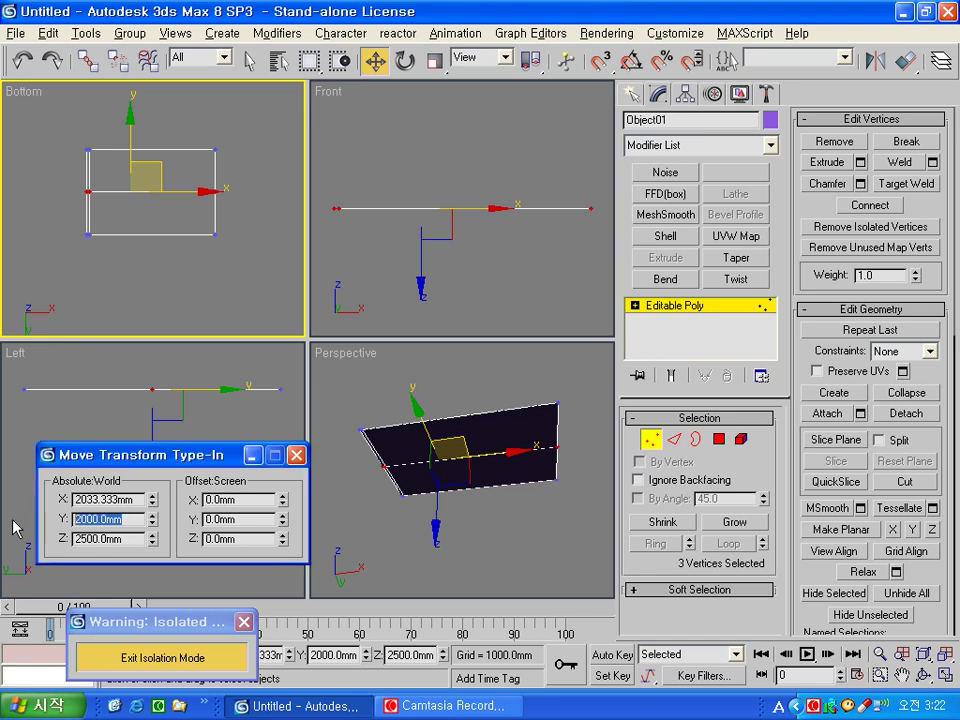
type("3600")
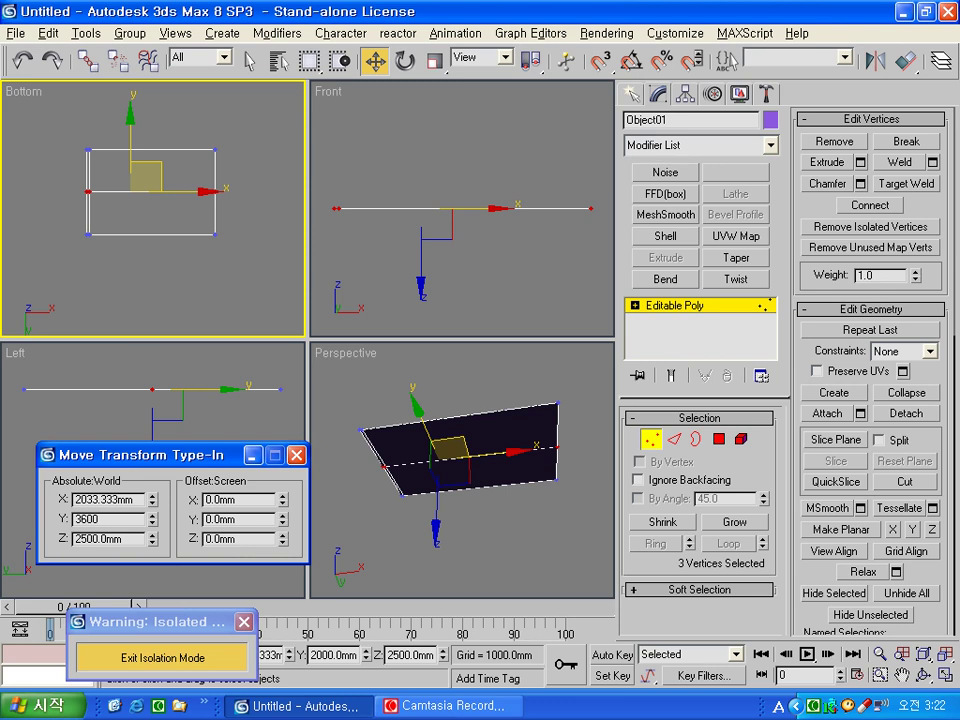
key("Return")
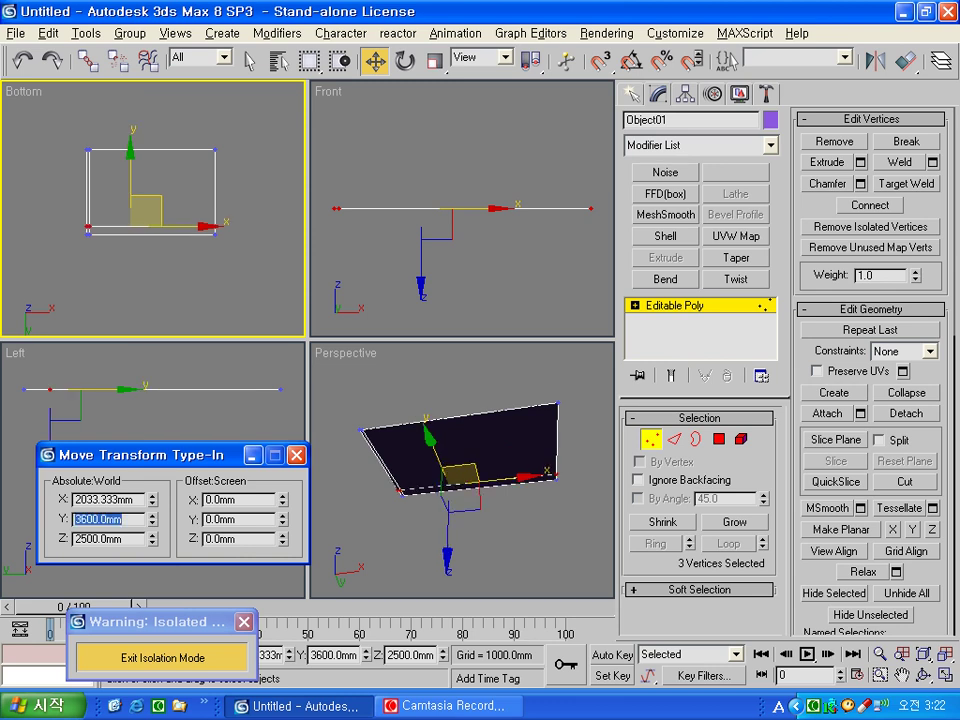
left_click(231, 287)
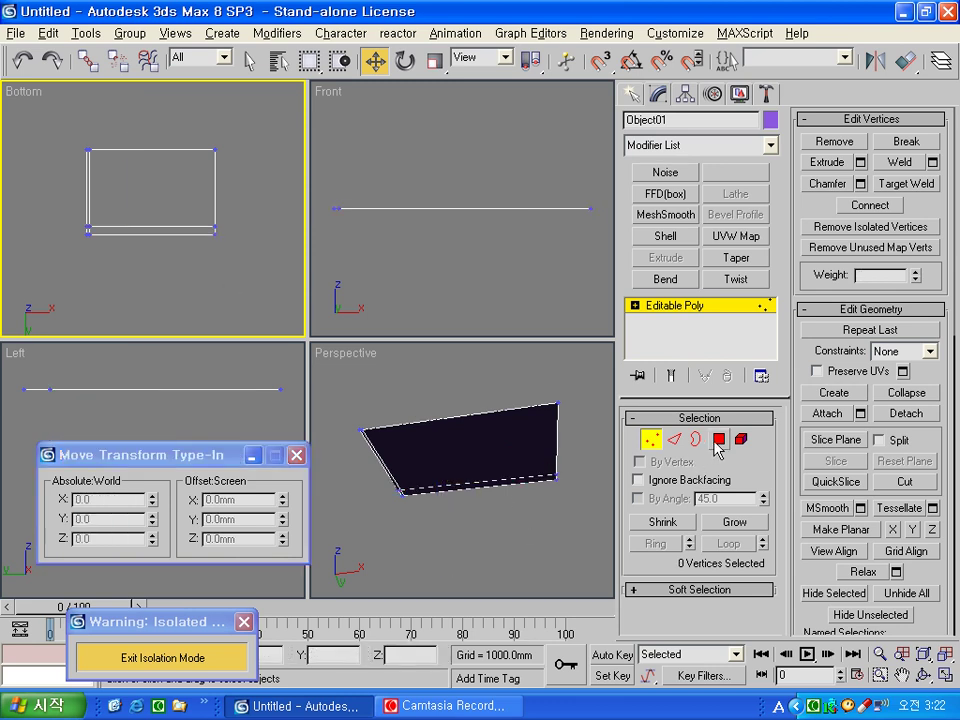
- Extrude the slab's top polygon by 100 mm, then select its edges in the front view
left_click(719, 439)
left_click(540, 476)
left_click(508, 446)
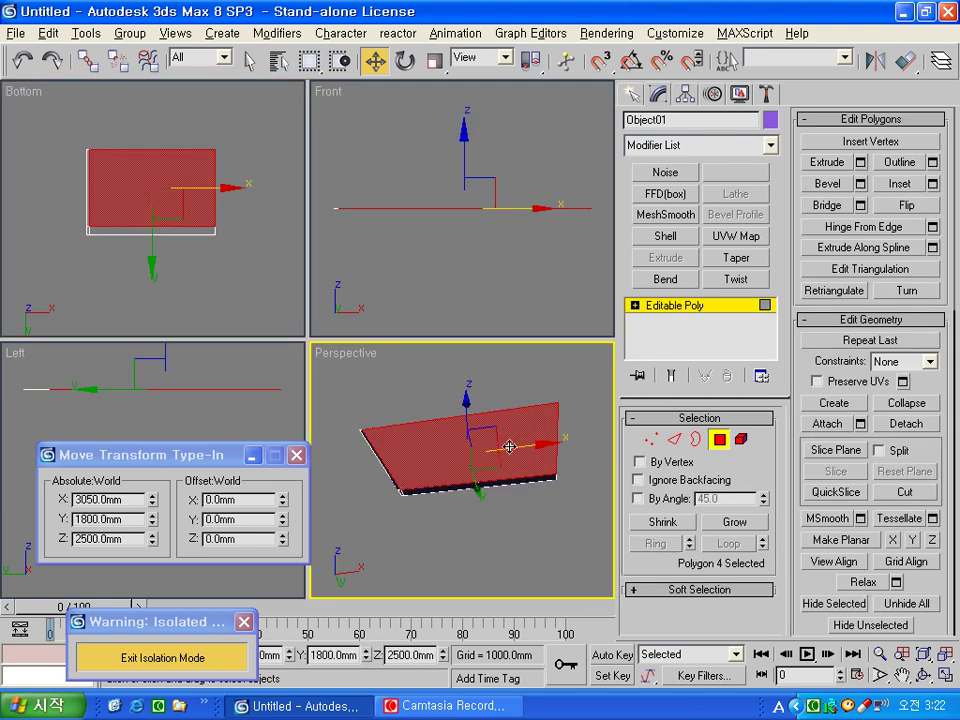
left_click(859, 163)
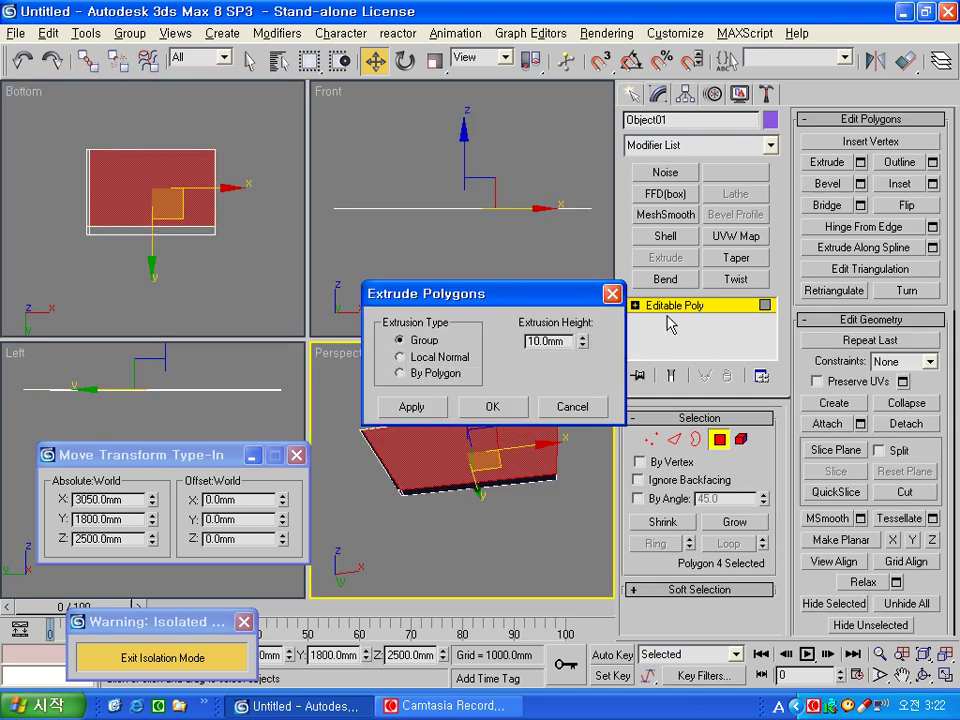
type("1")
key("Return")
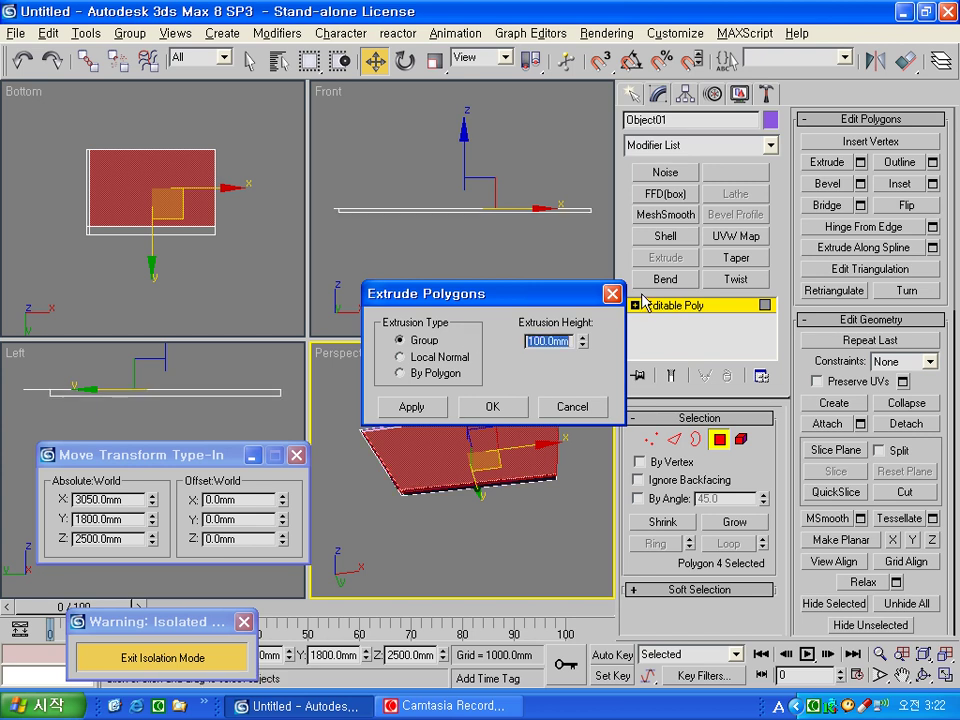
left_click(495, 406)
left_click(568, 549)
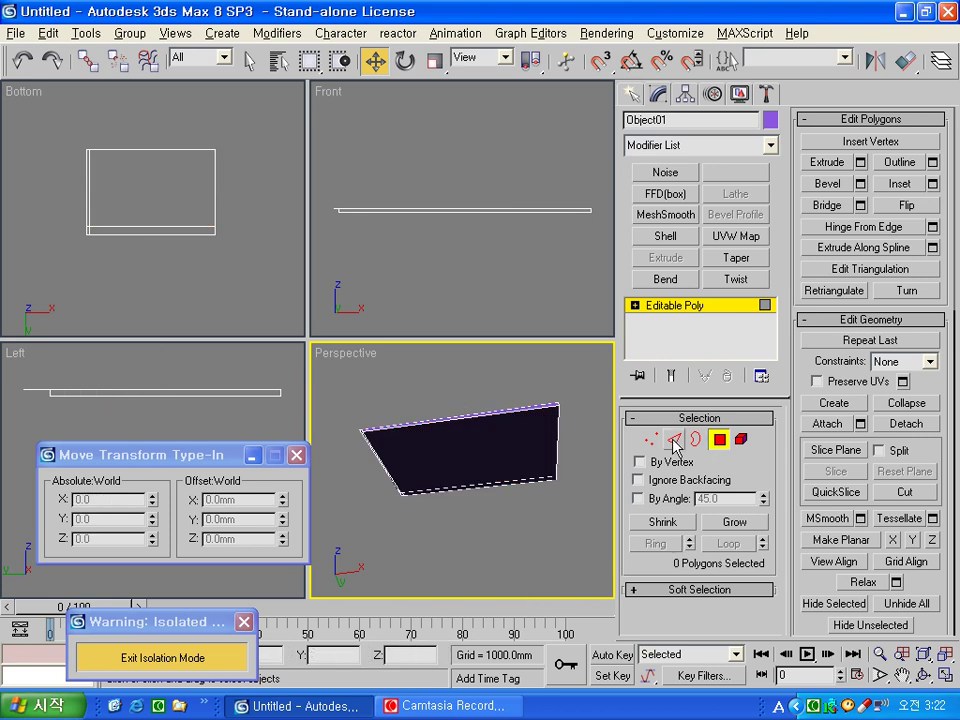
left_click(676, 446)
left_click_drag(322, 229, 420, 216)
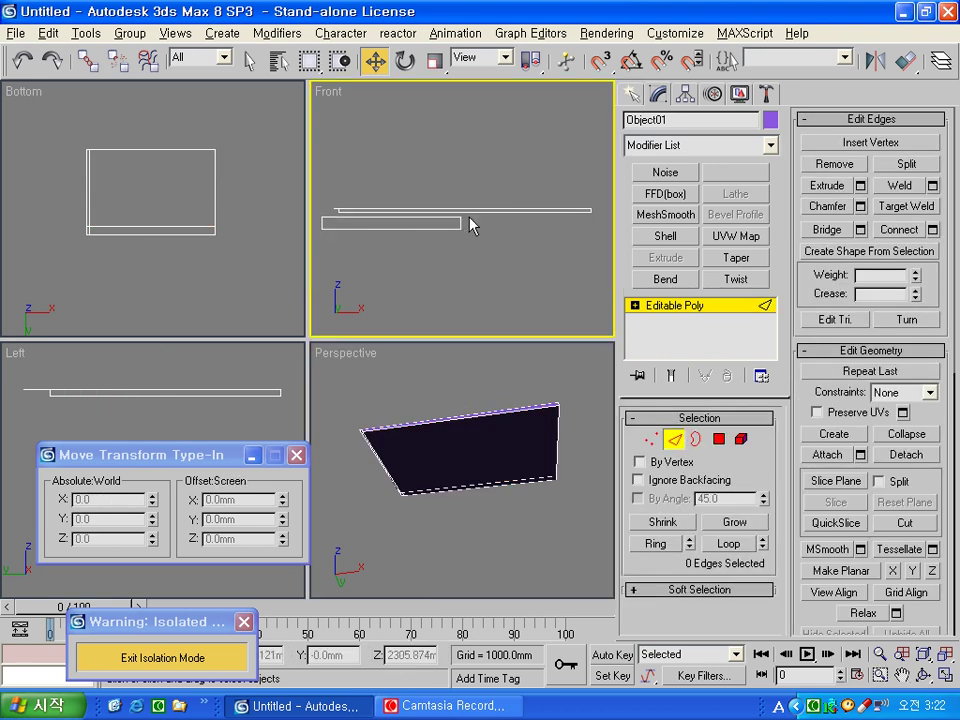
- Create a linear shape named 'path' from the four edges around the slab
left_click_drag(420, 224, 604, 214)
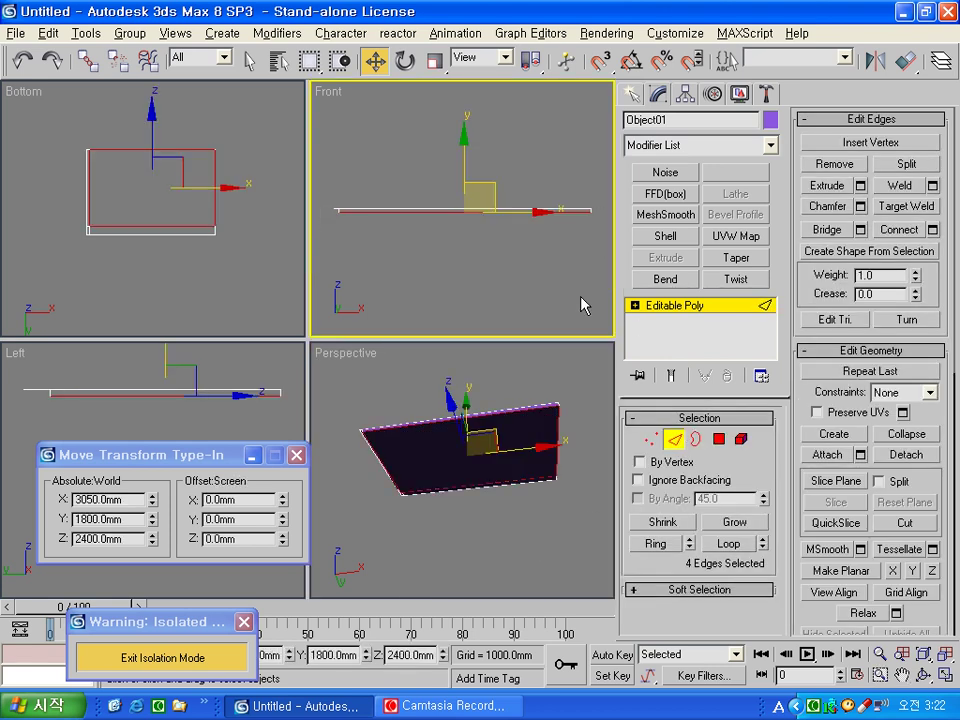
left_click(821, 251)
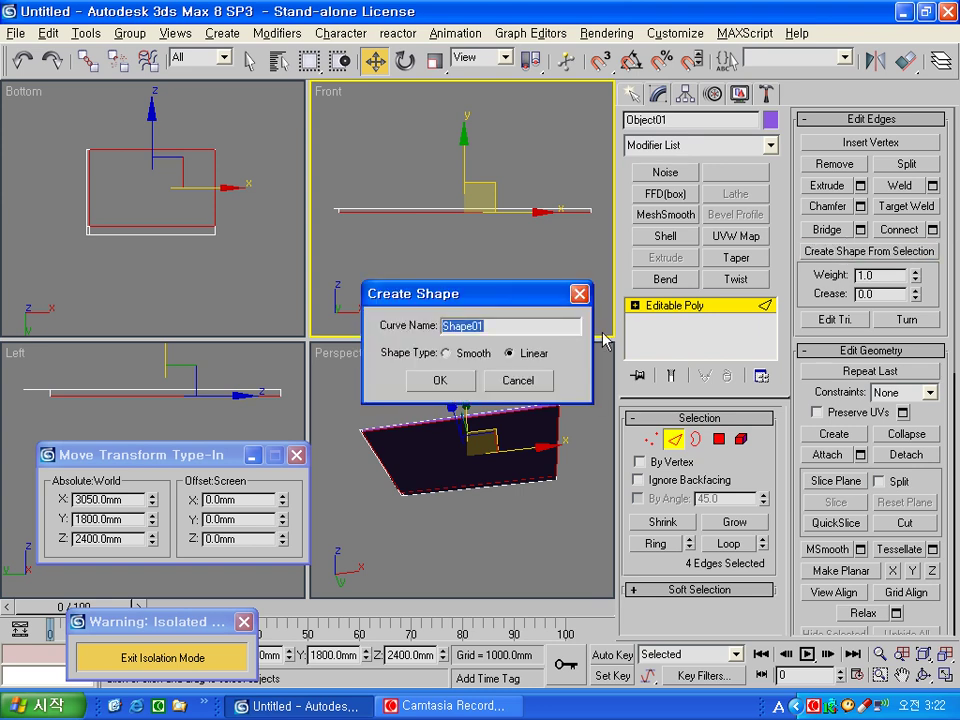
type("path")
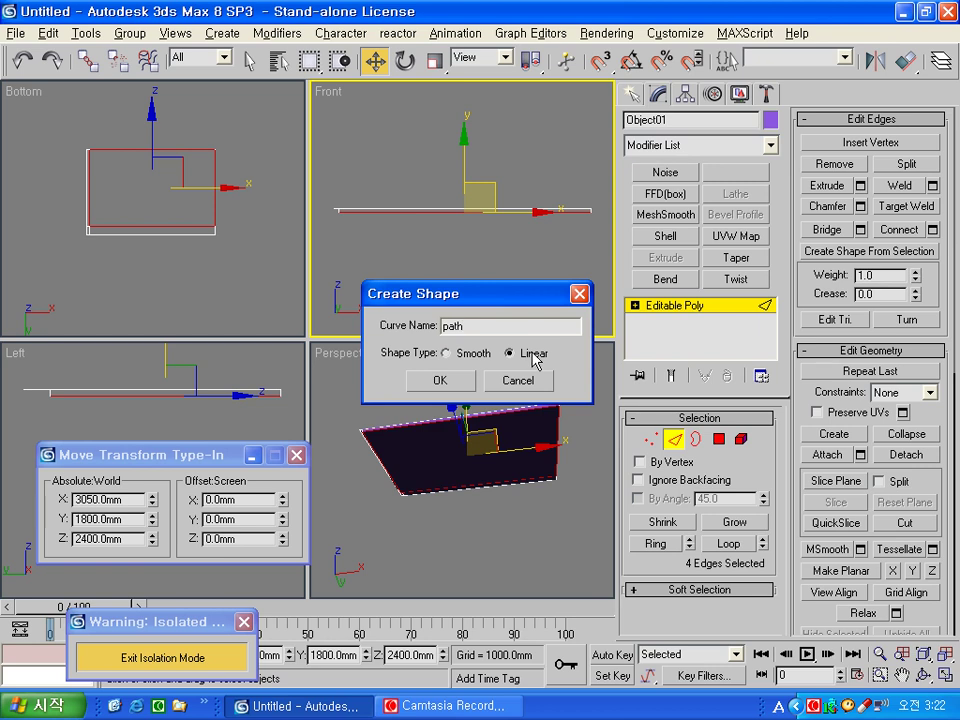
left_click(446, 382)
left_click(675, 441)
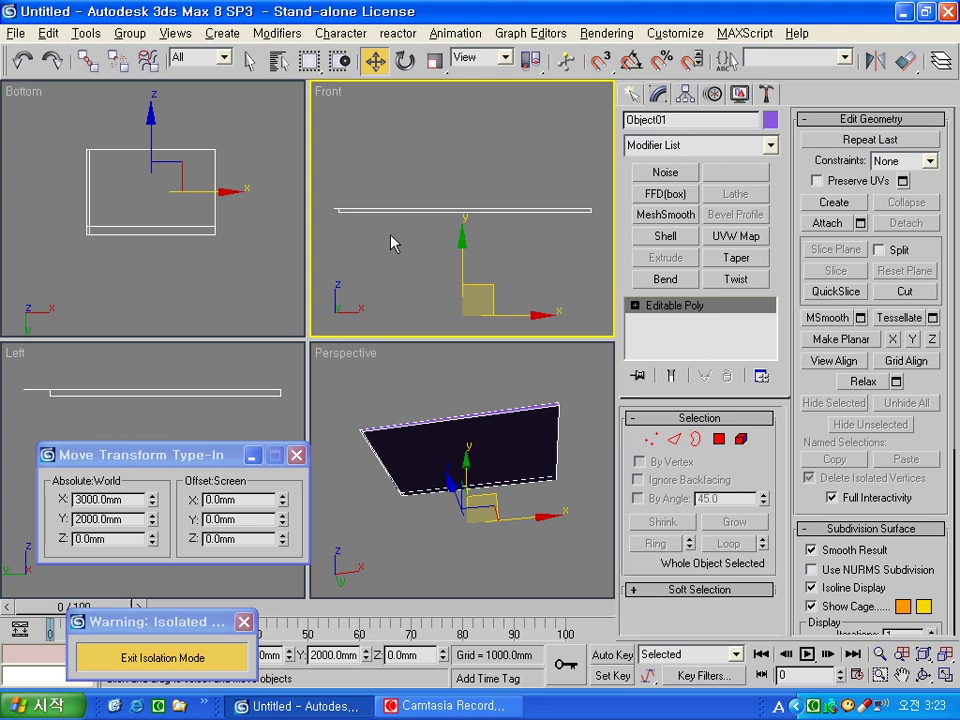
left_click(430, 297)
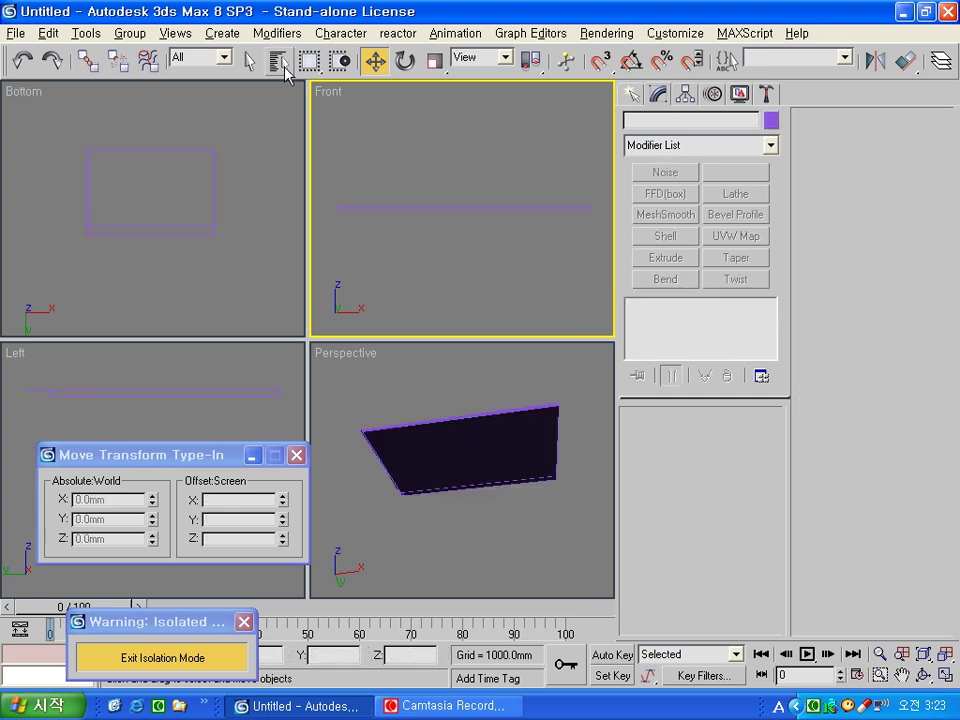
- Unhide the 'path' shape using Unhide by Name
right_click(456, 256)
left_click(503, 159)
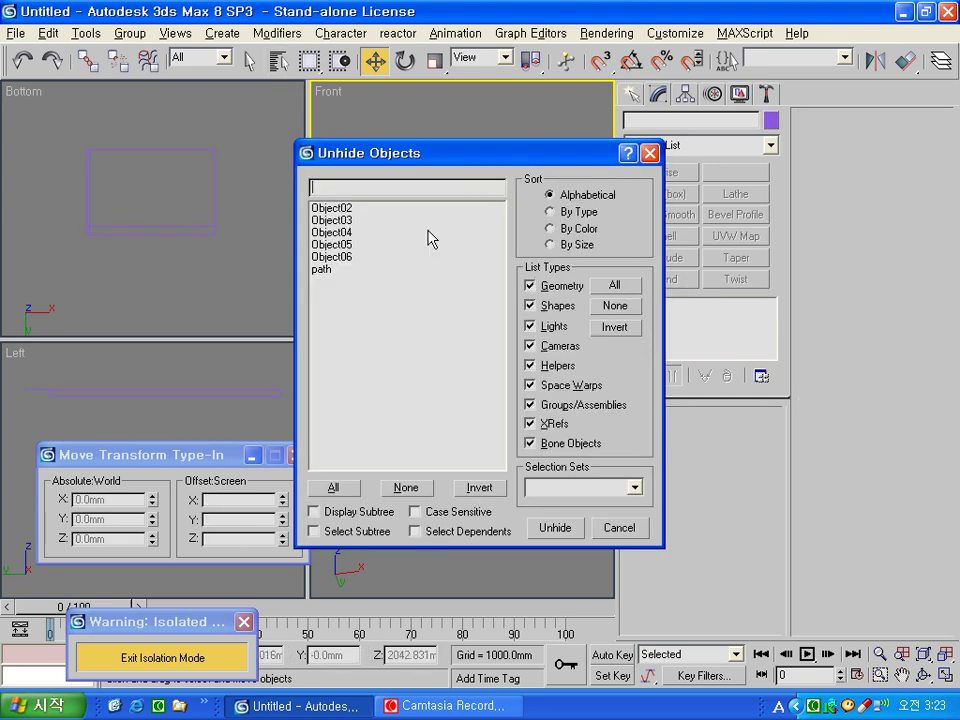
left_click(328, 269)
left_click(555, 527)
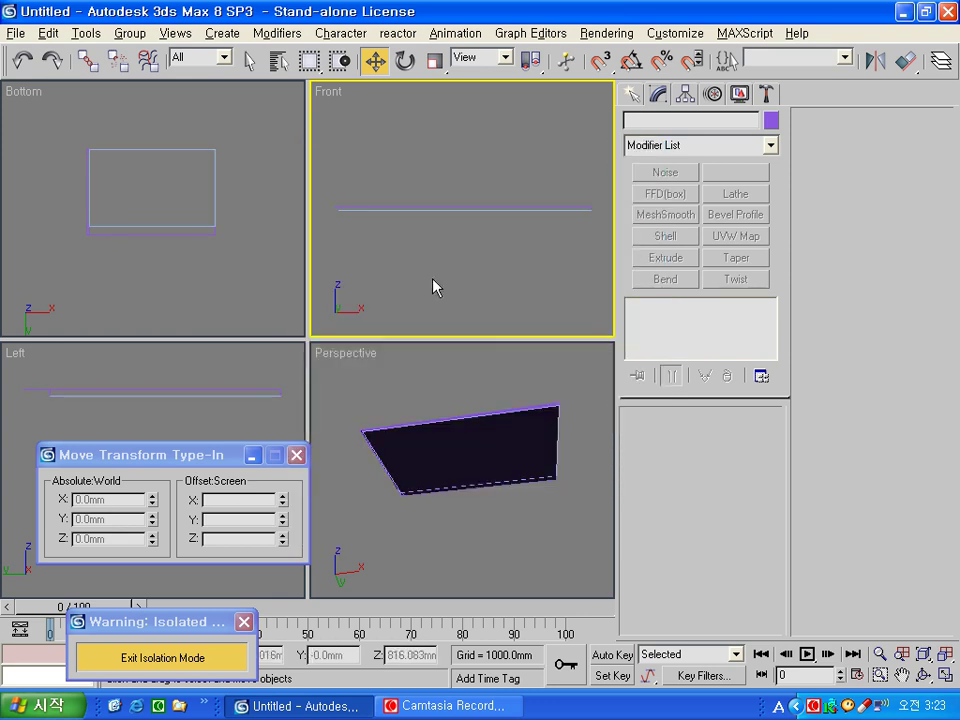
- Maximize the front view around the path line and close the Move Transform Type-In box
left_click(360, 210)
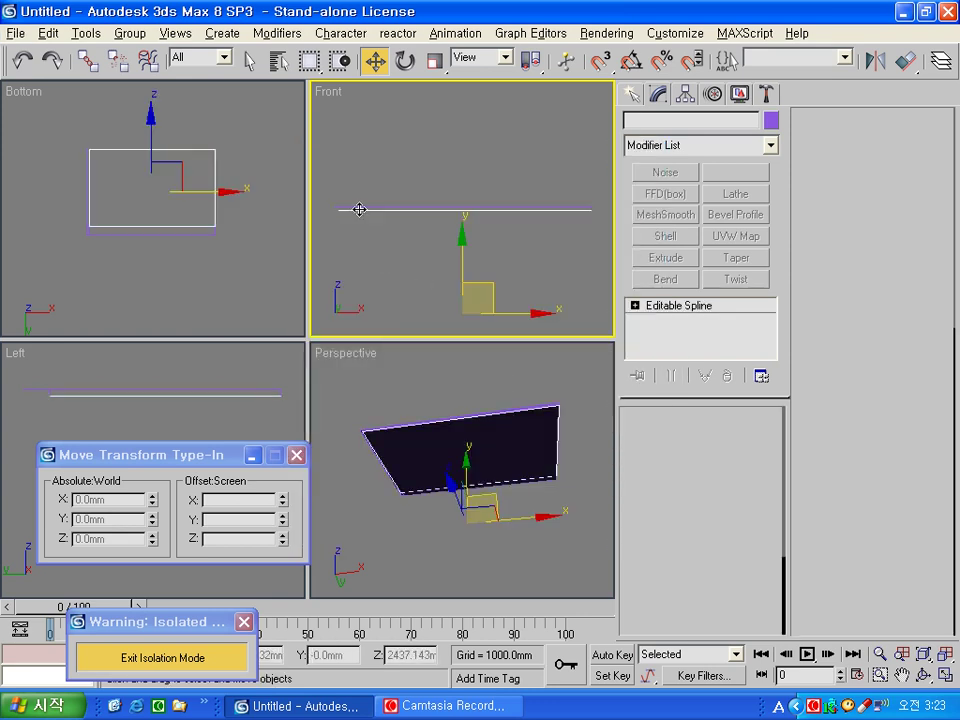
left_click(386, 244)
middle_click_drag(386, 244, 453, 268)
key("alt+w")
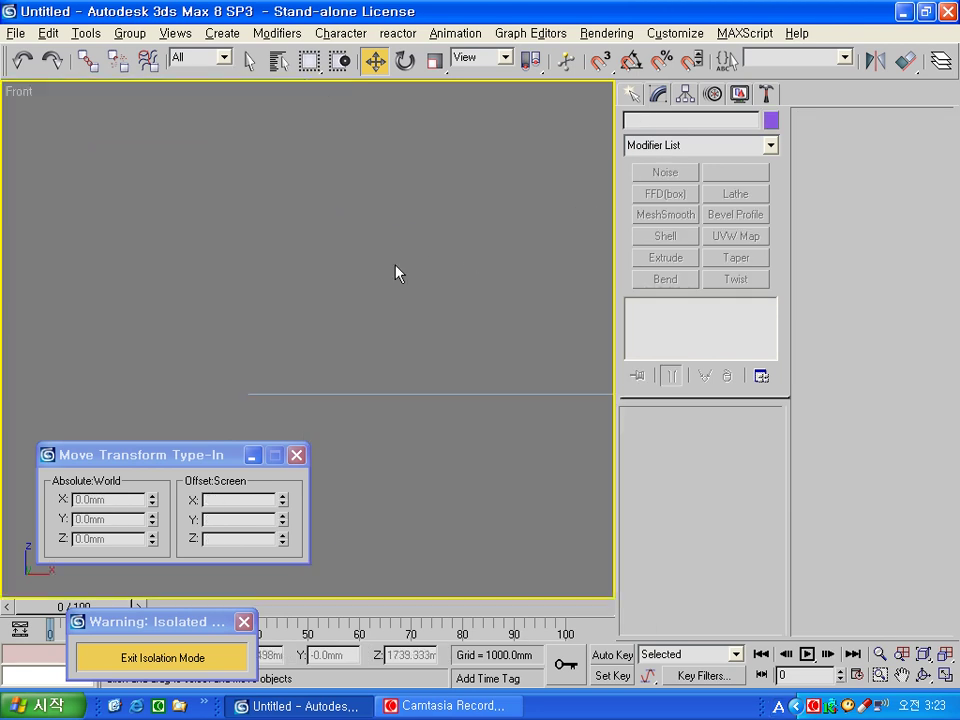
left_click(295, 459)
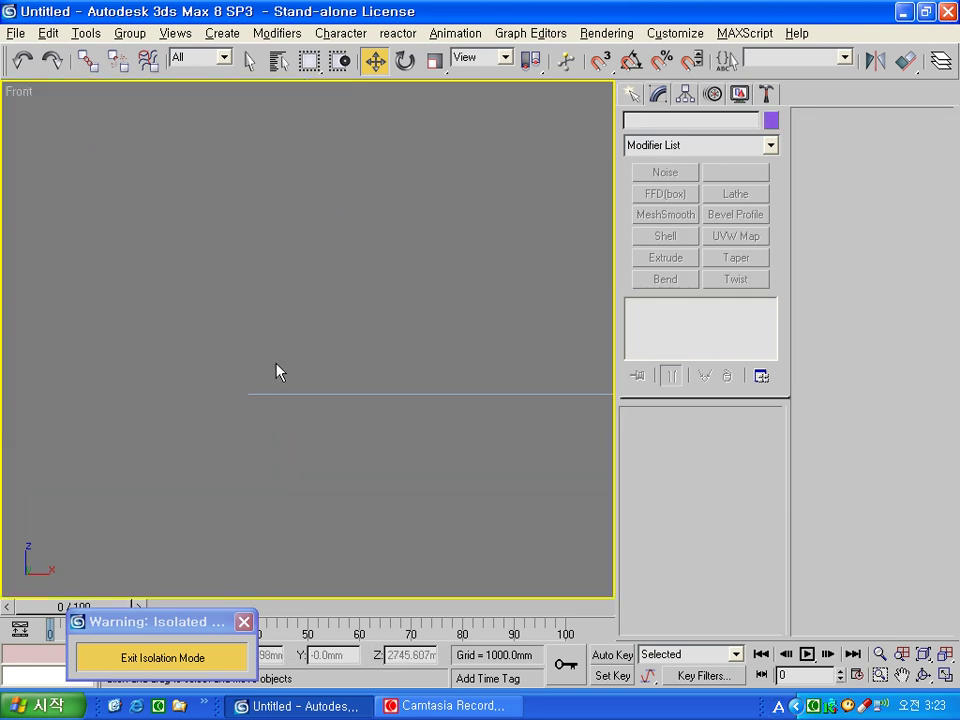
middle_click_drag(259, 409, 203, 376)
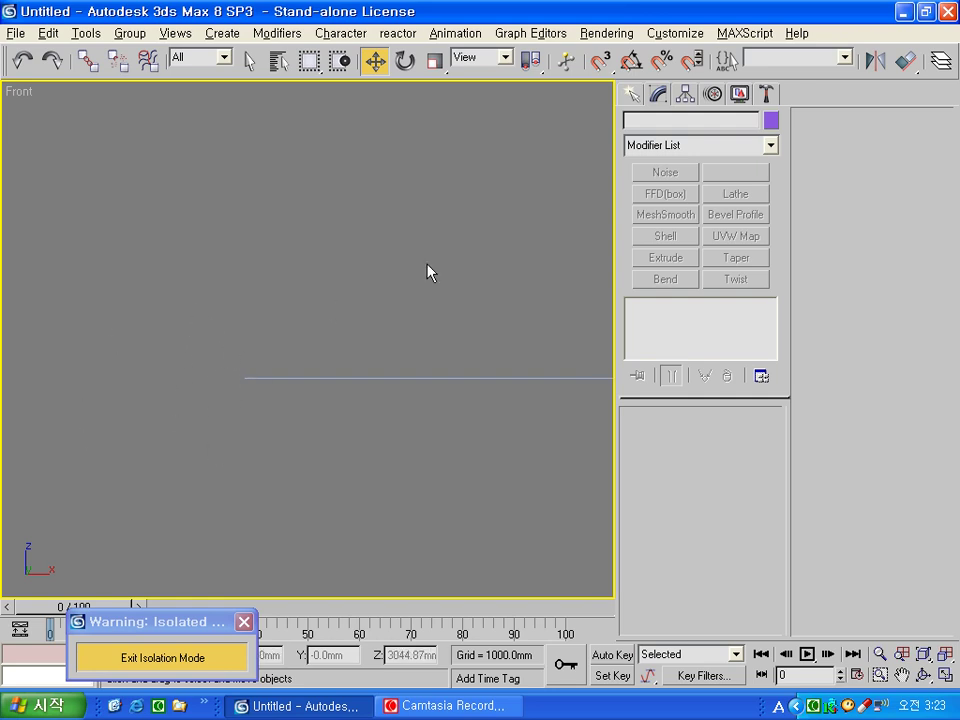
- Draw a 30 mm by 30 mm rectangle at the left end of the path
left_click(628, 94)
left_click(658, 124)
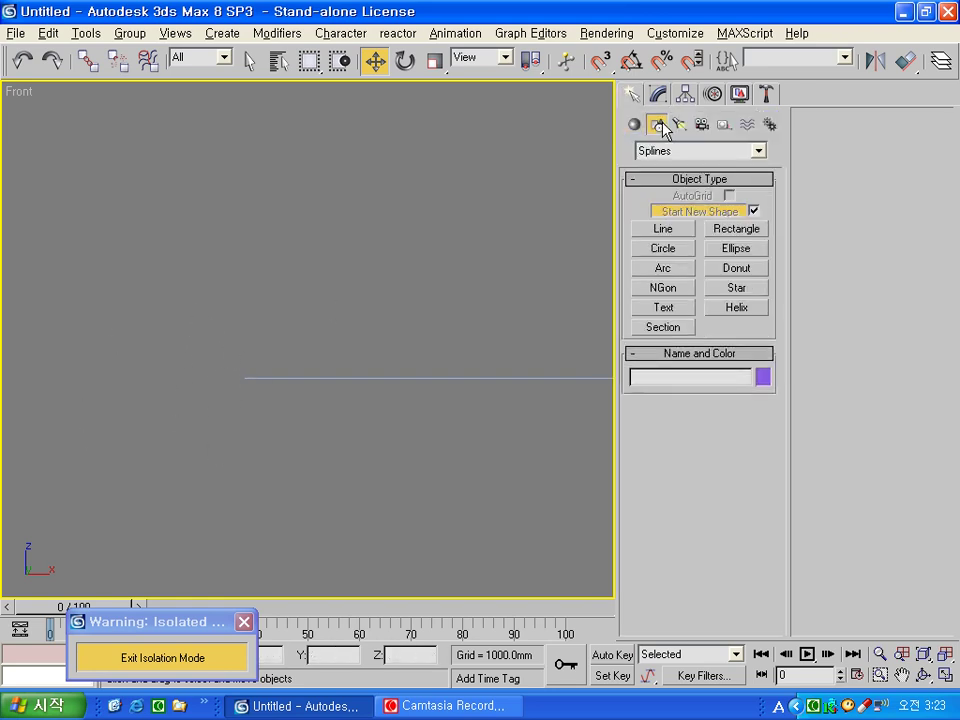
left_click(736, 229)
left_click_drag(131, 395, 171, 353)
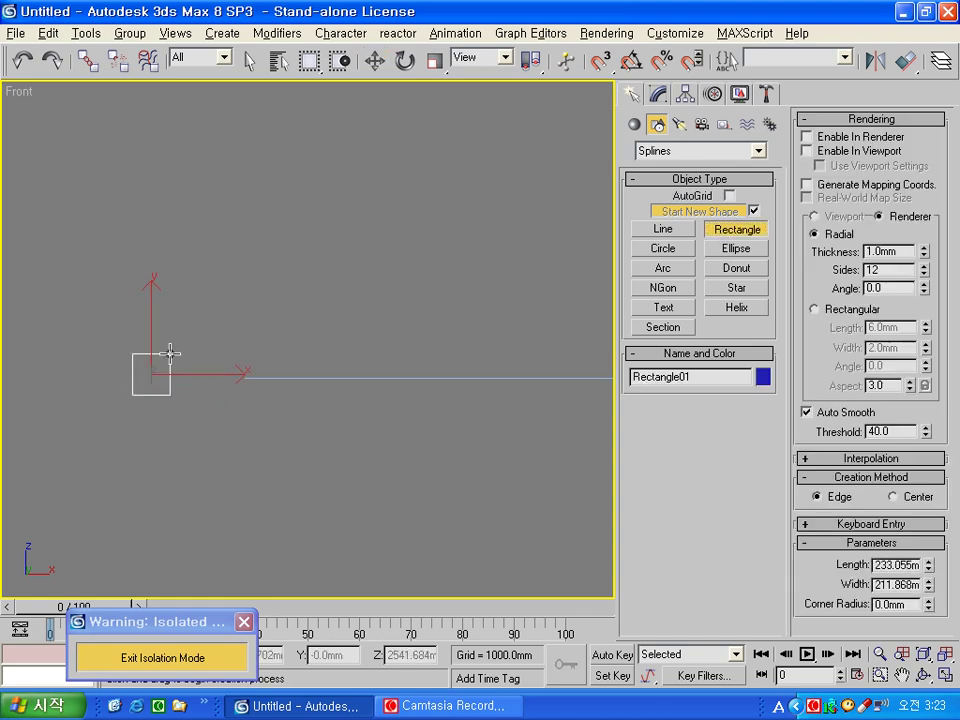
double_click(884, 567)
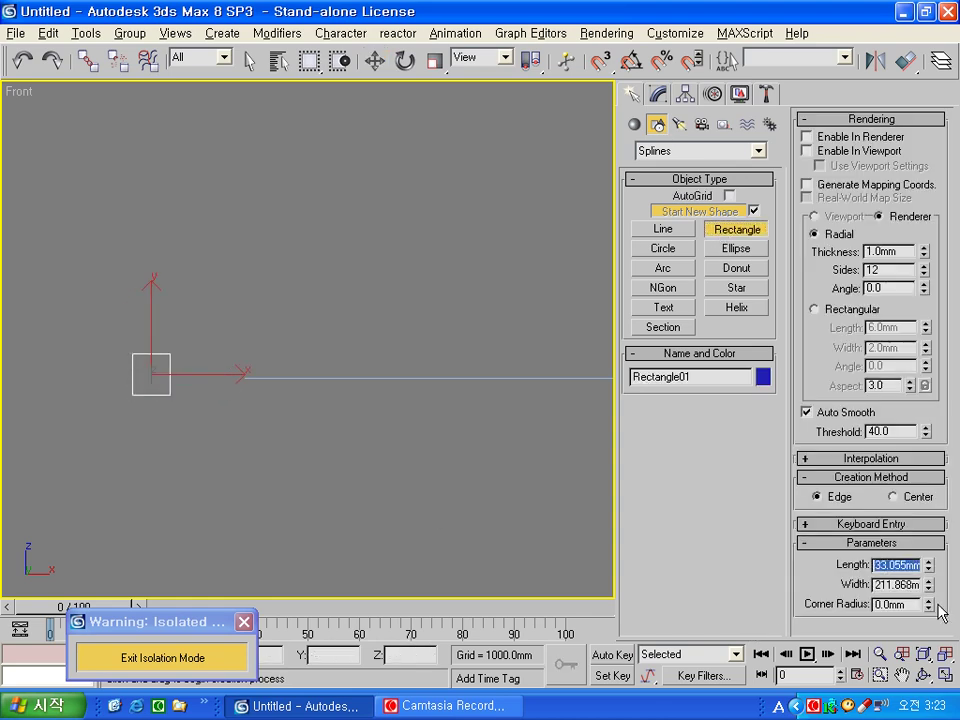
type("30")
key("Tab")
type("30")
key("Return")
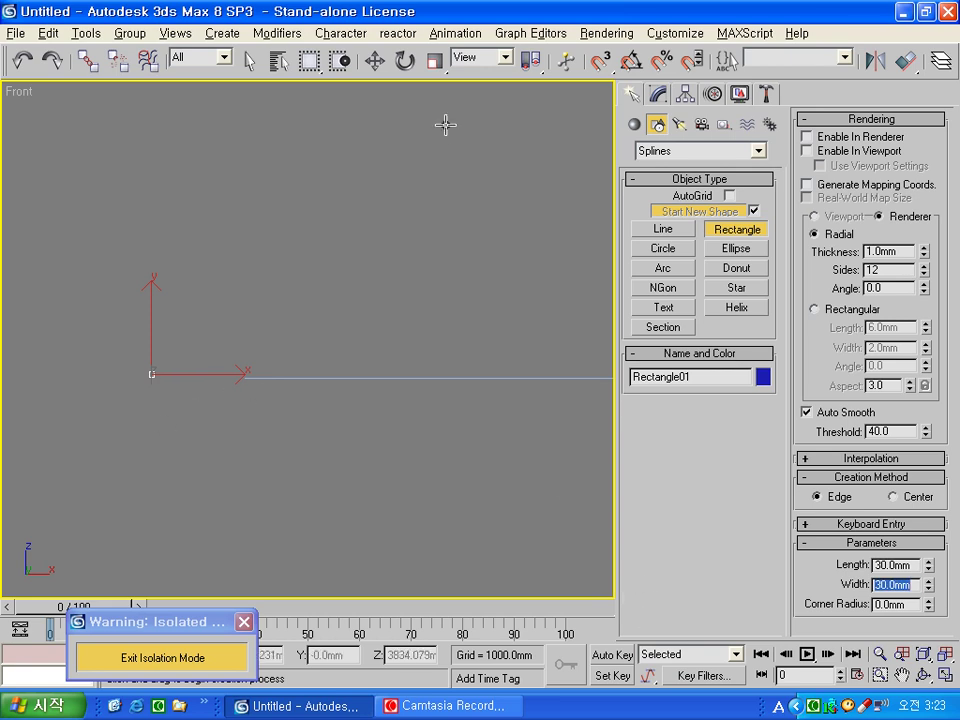
- Frame the rectangle in the view and convert it to an editable spline
left_click(368, 66)
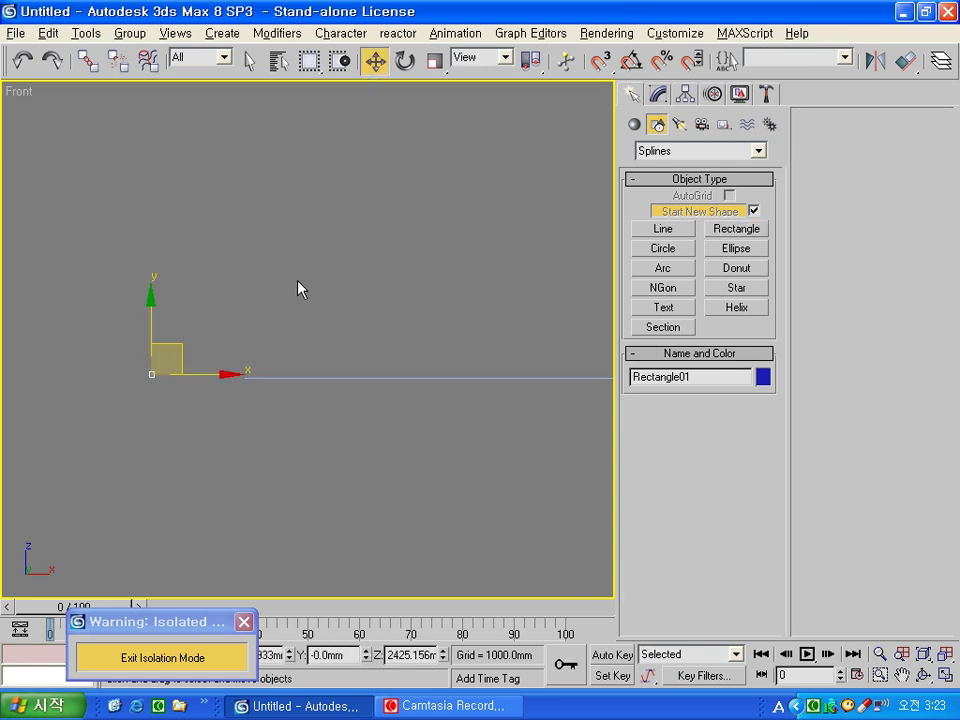
key("z")
middle_click_drag(406, 437, 373, 362)
scroll(476, 301, "down", 3)
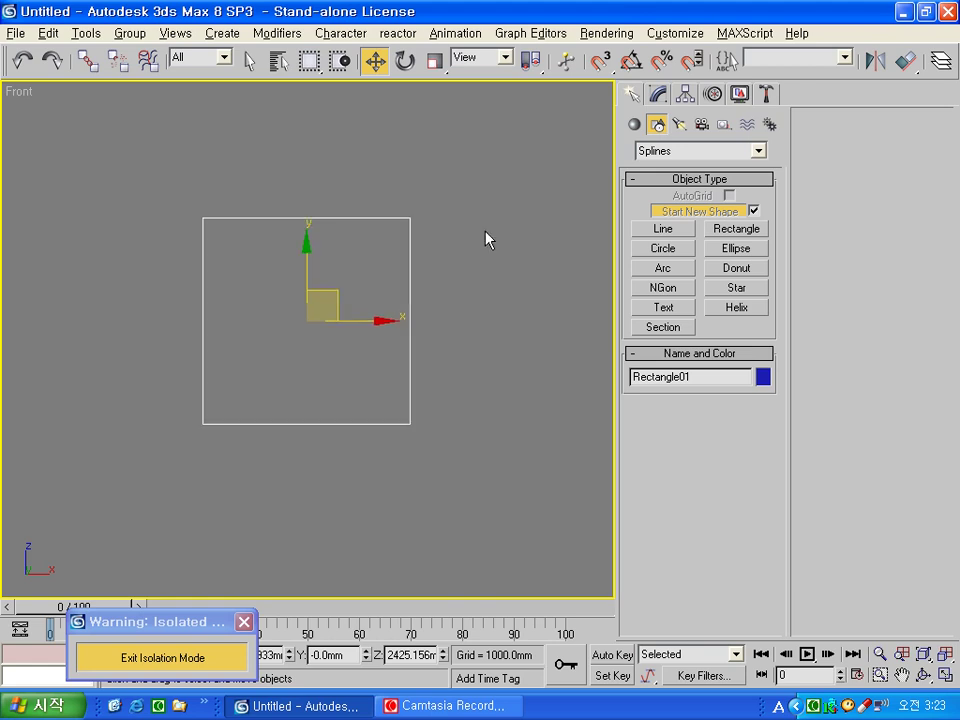
right_click(408, 248)
mouse_move(470, 407)
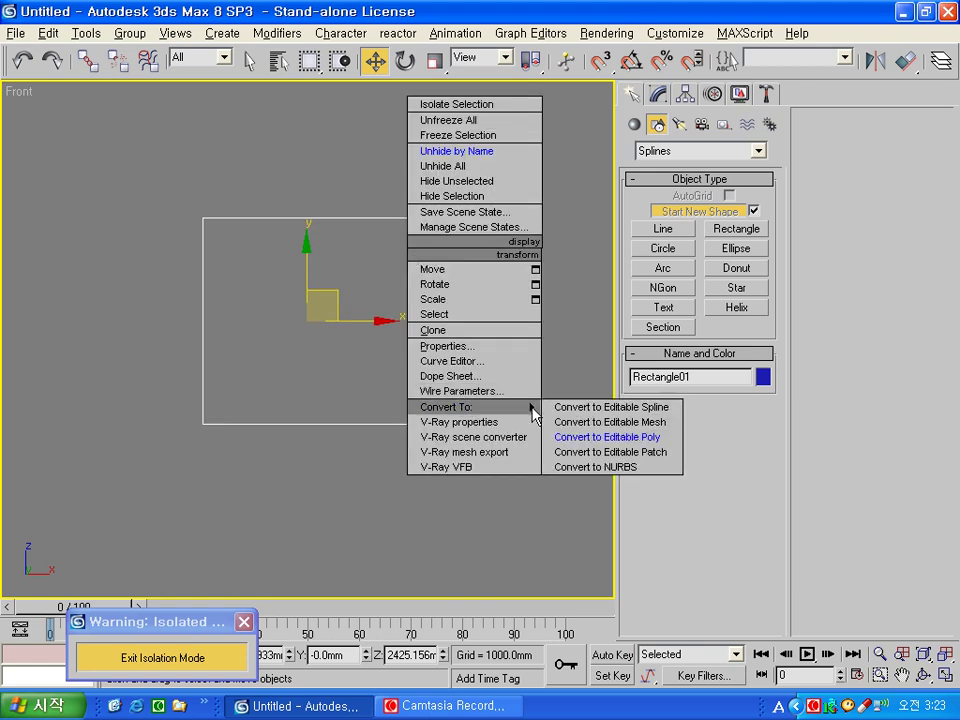
left_click(570, 407)
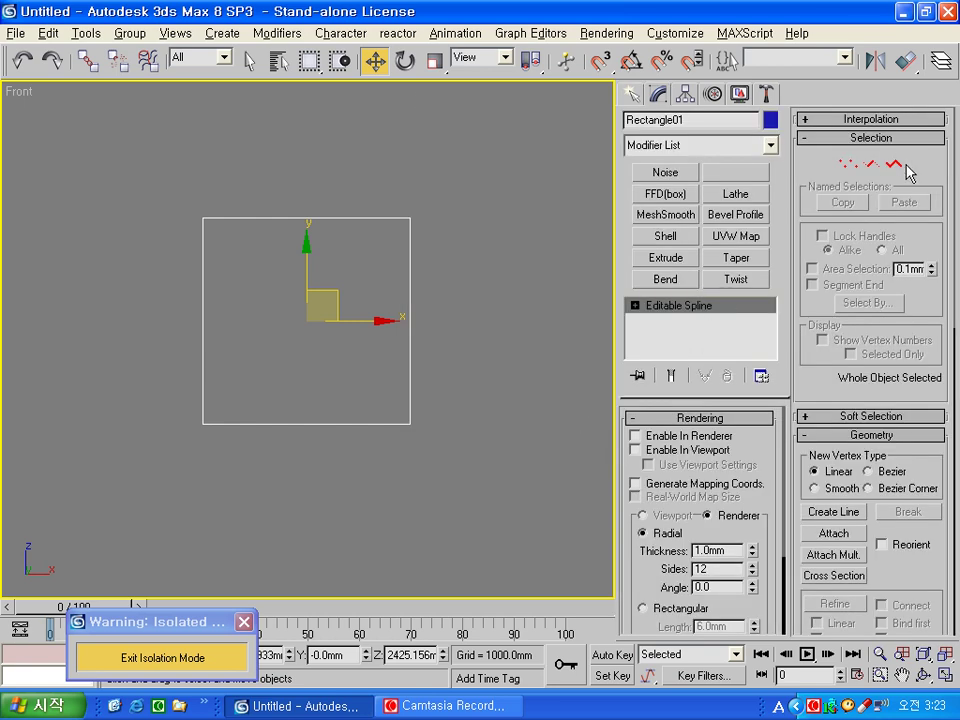
- Divide the rectangle's right segment with 4 extra vertices
left_click(871, 164)
left_click(410, 325)
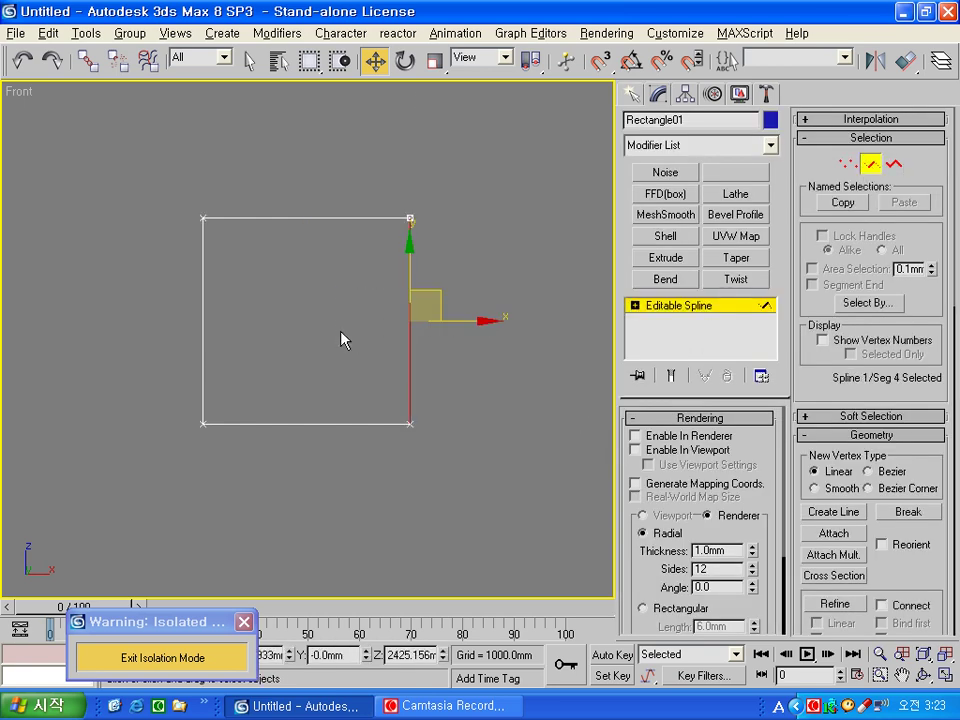
scroll(945, 181, "down", 3)
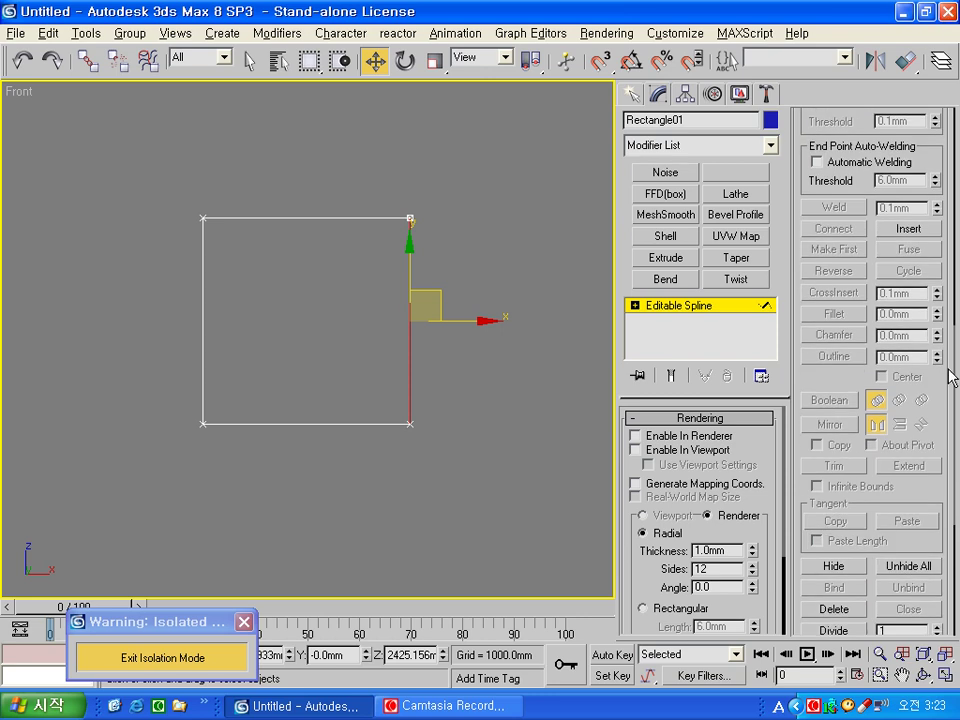
scroll(892, 305, "down", 3)
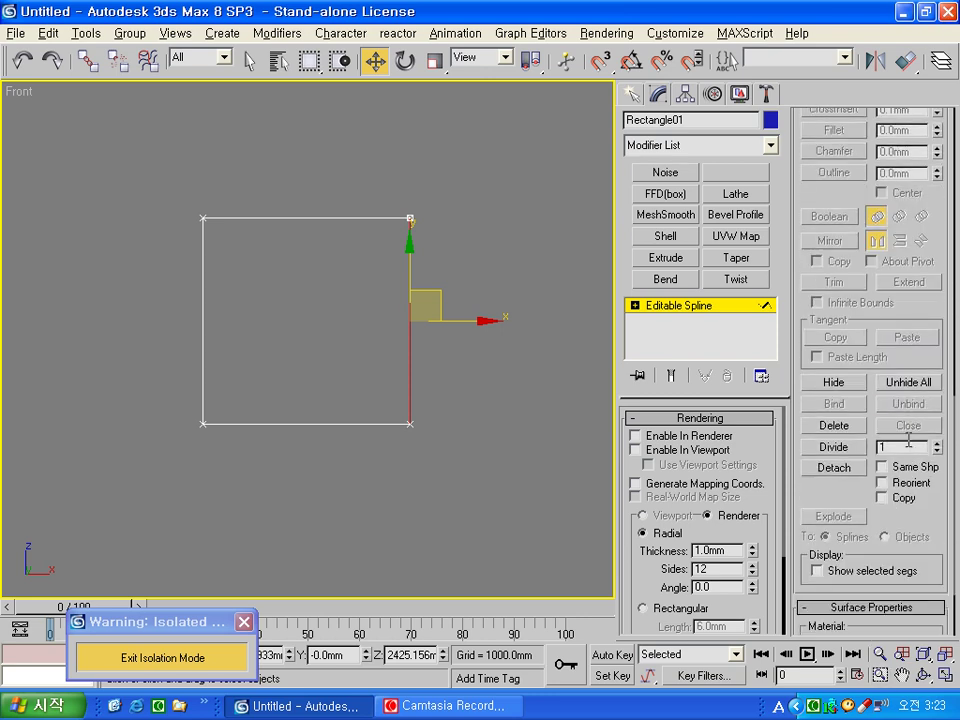
type("4")
left_click(830, 450)
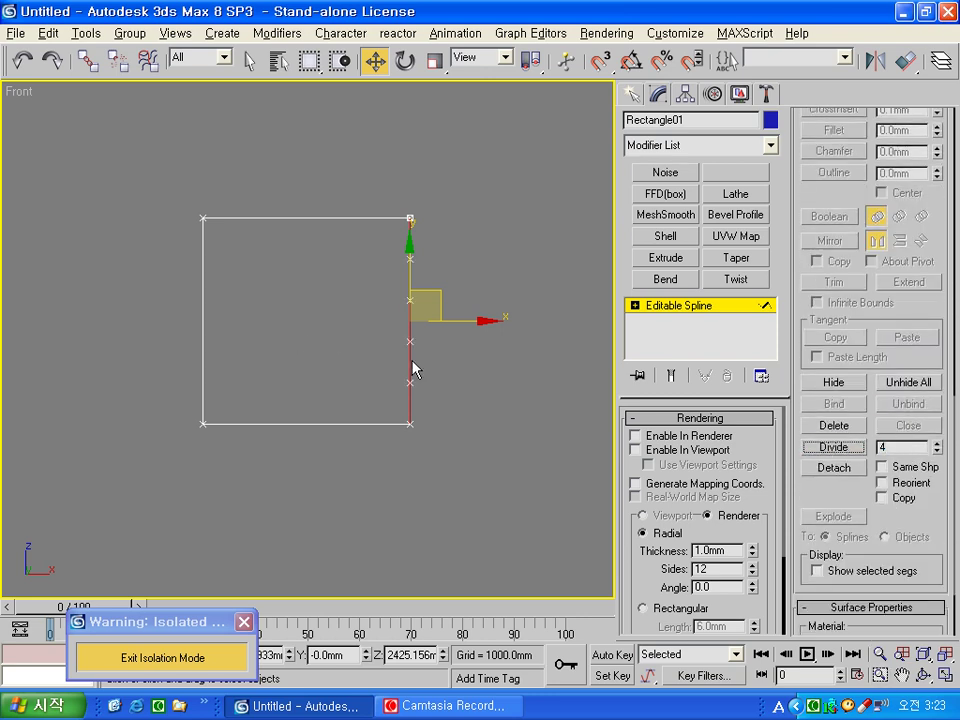
- Select all the rectangle's vertices and change their vertex type from the quad menu
left_click(634, 305)
left_click(668, 320)
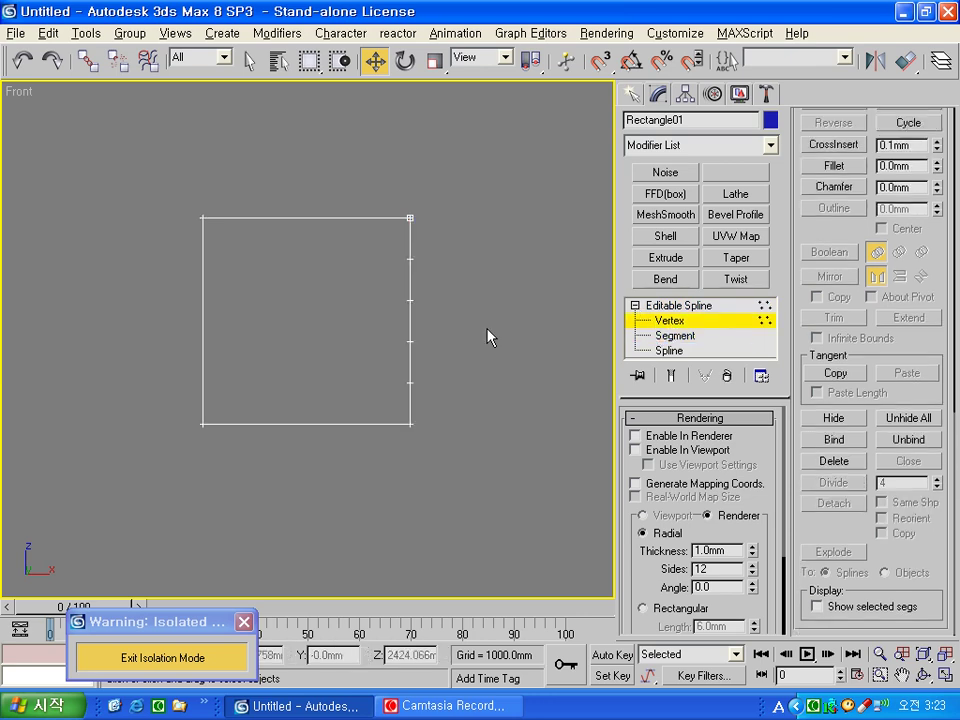
left_click_drag(138, 492, 375, 126)
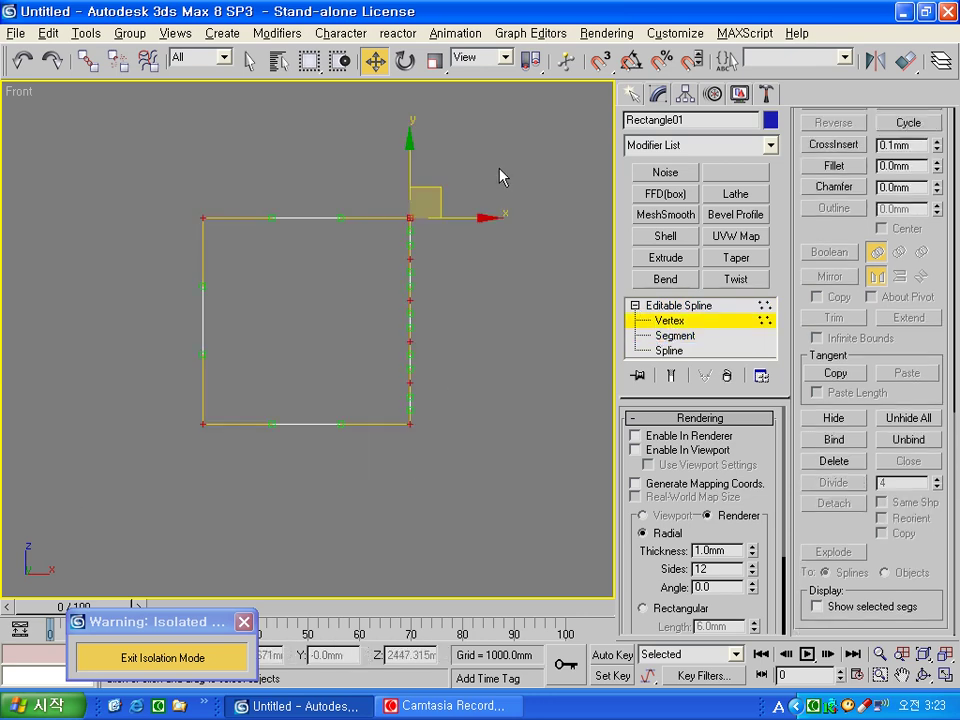
right_click(415, 248)
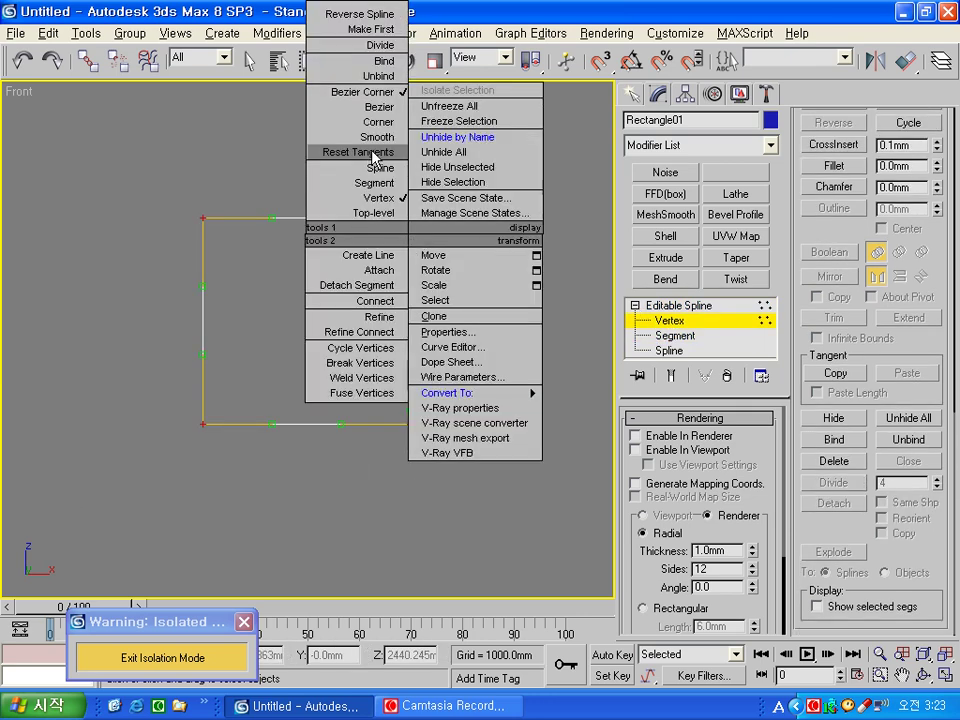
left_click(380, 107)
left_click(532, 372)
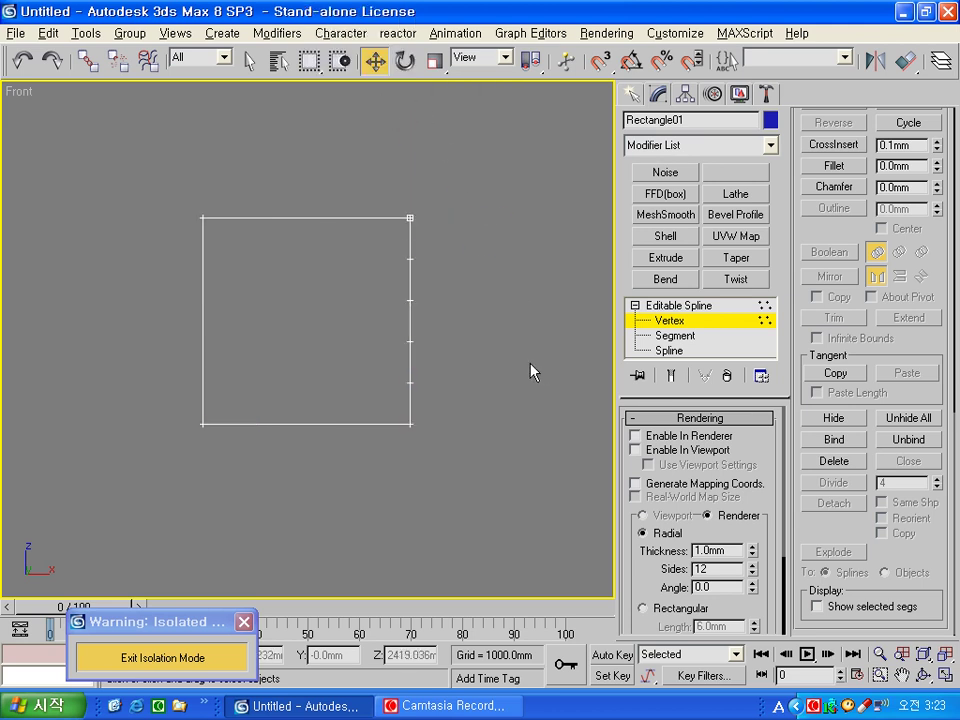
- Move the right-edge and upper vertices left to notch the rectangle and square the L profile
mouse_move(392, 358)
left_mouse_down()
mouse_move(456, 306)
mouse_move(408, 341)
mouse_move(326, 320)
left_mouse_up()
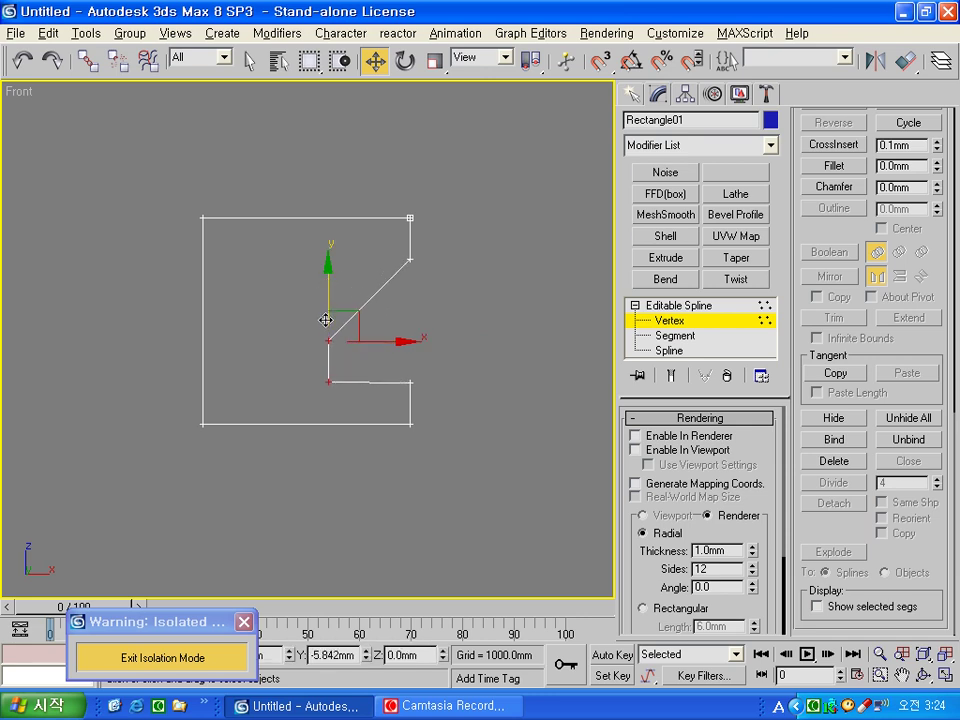
left_click(409, 244)
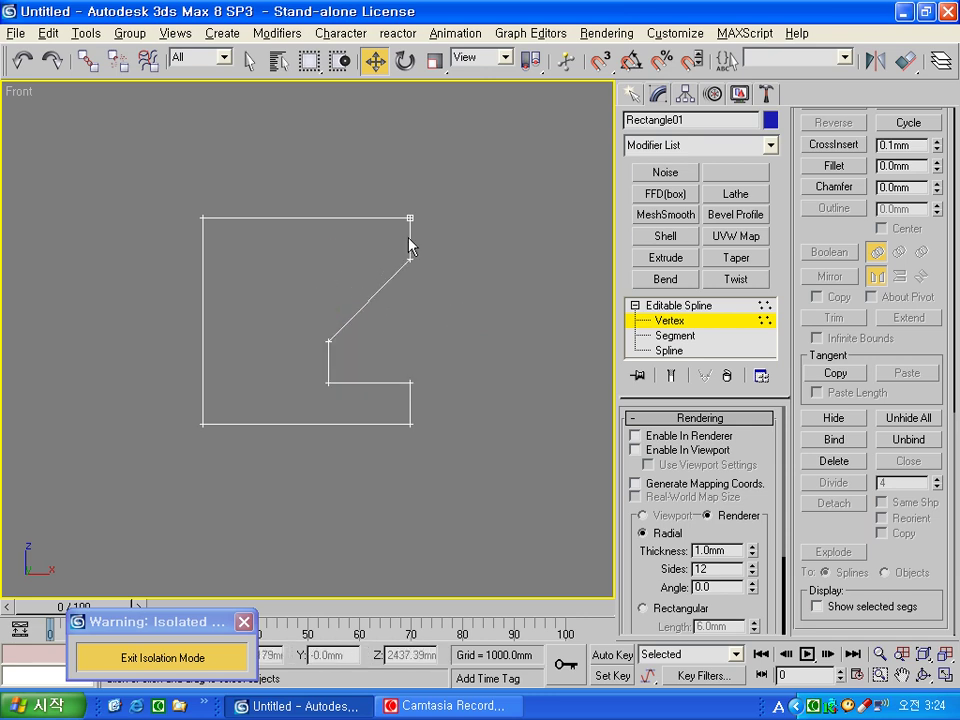
left_click(410, 217)
left_click_drag(478, 219, 306, 254)
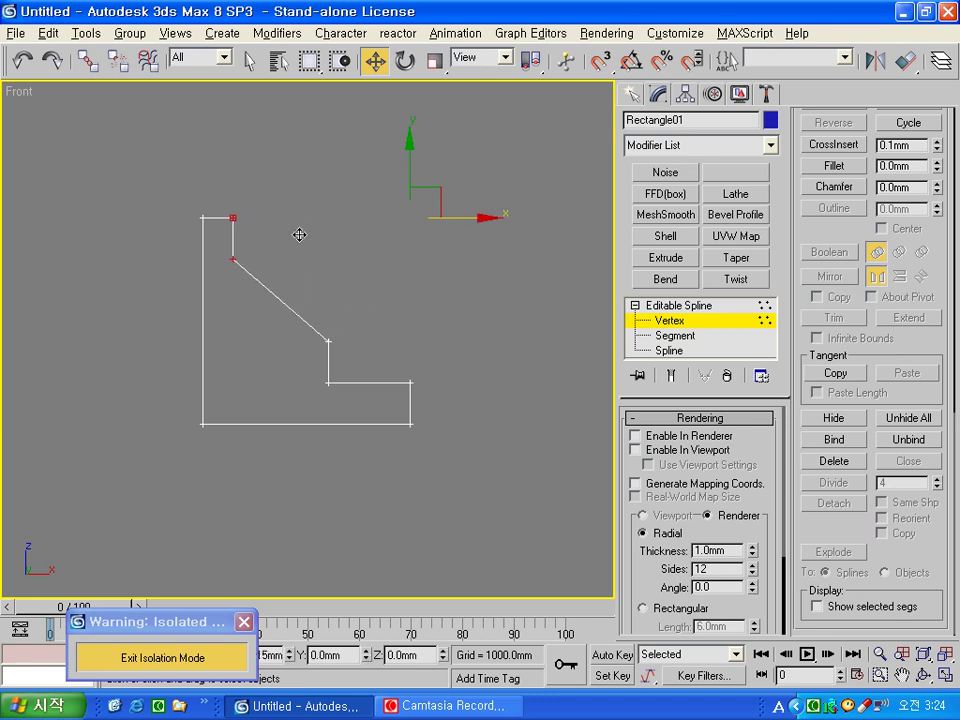
left_click(306, 254)
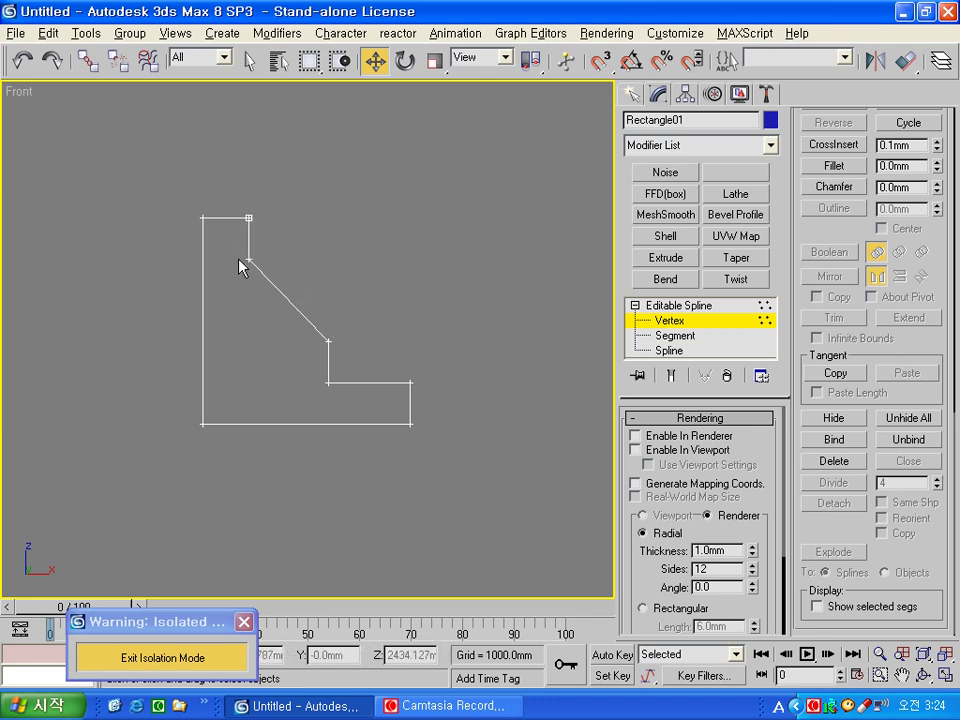
left_click(249, 260)
left_click_drag(250, 212, 248, 270)
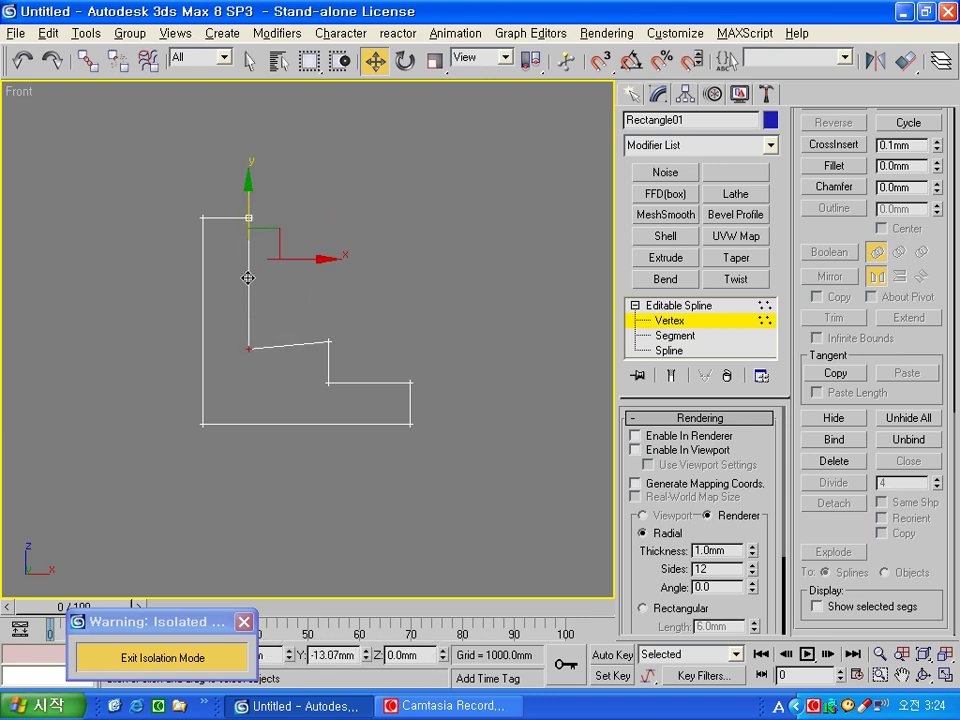
left_click(362, 283)
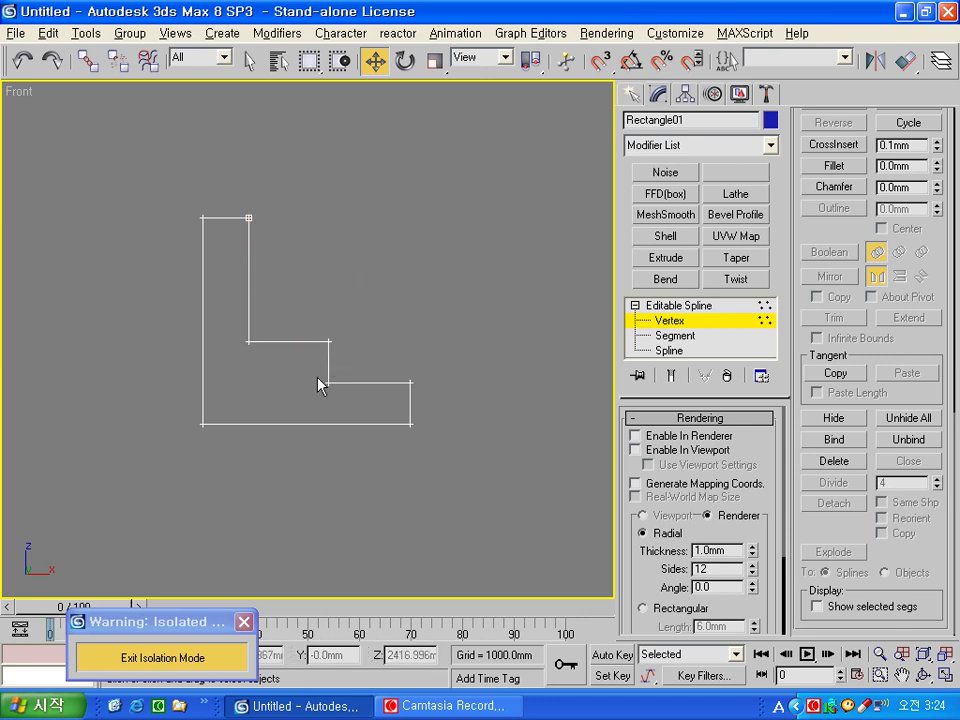
- Shift the lower step's vertices right and left to refine the stepped profile
left_click_drag(392, 446, 472, 366)
left_click_drag(410, 420, 324, 428)
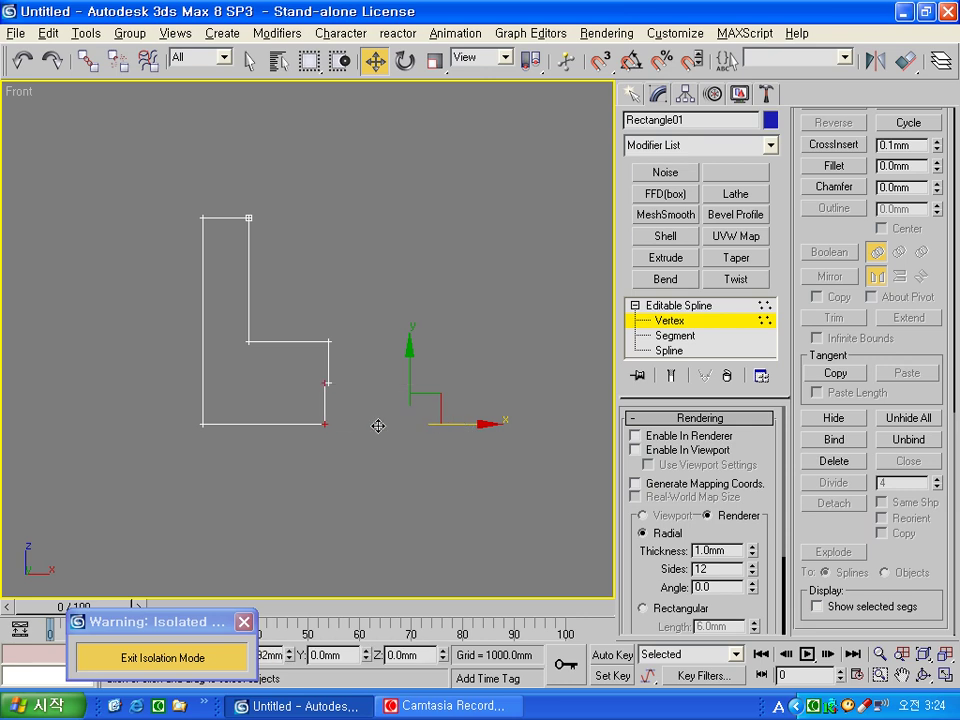
key("ctrl+z")
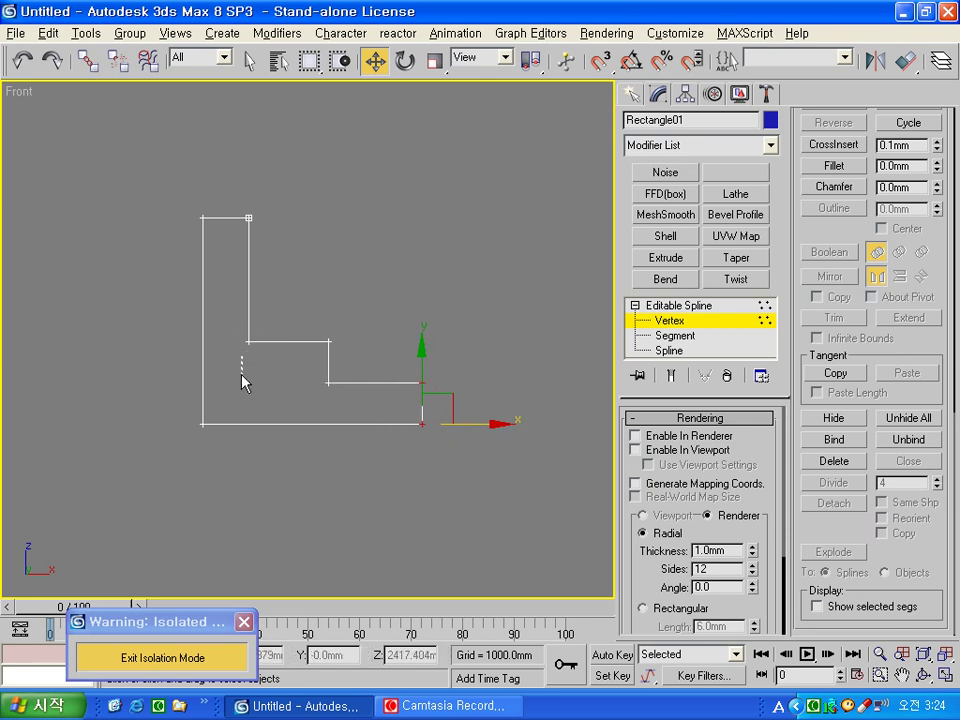
left_click_drag(302, 372, 343, 392)
left_click_drag(400, 384, 578, 394)
mouse_move(411, 452)
left_mouse_down()
mouse_move(480, 420)
mouse_move(413, 426)
left_mouse_up()
mouse_move(476, 372)
left_mouse_down()
mouse_move(549, 382)
mouse_move(489, 382)
left_mouse_up()
left_click_drag(332, 454, 385, 388)
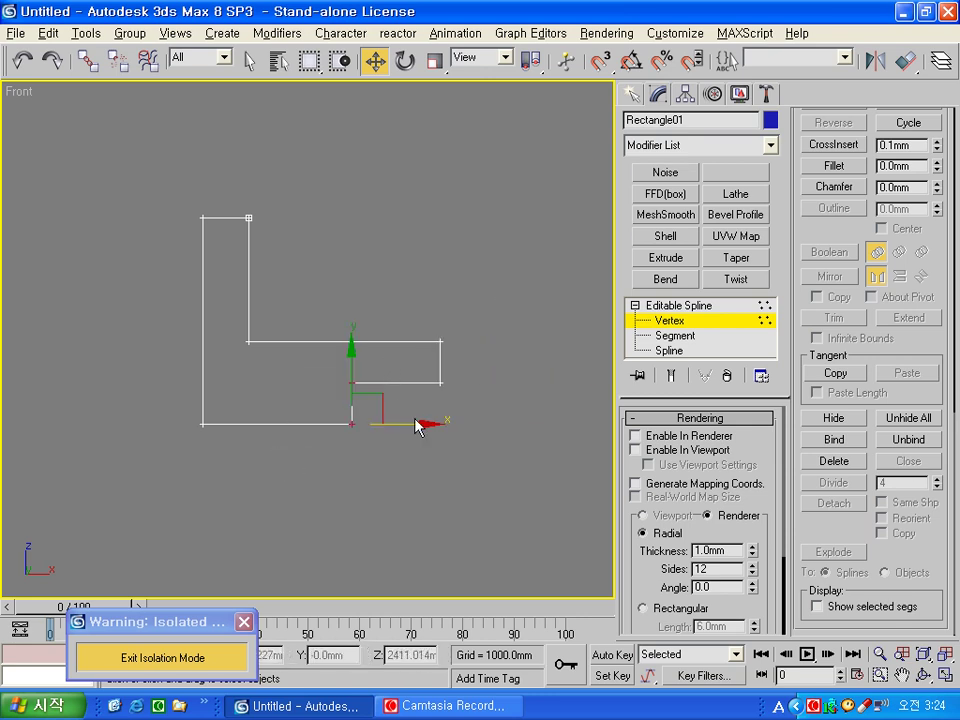
left_click_drag(418, 424, 396, 423)
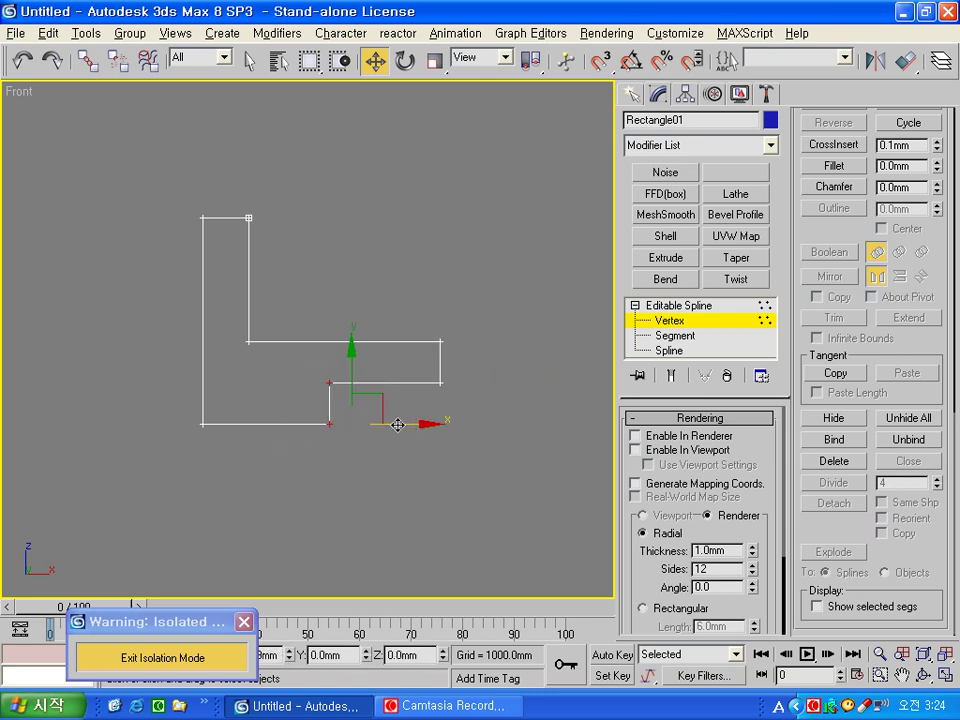
- Make the inner corner vertex the spline's first vertex and return to the whole spline
left_click(731, 330)
left_click(669, 320)
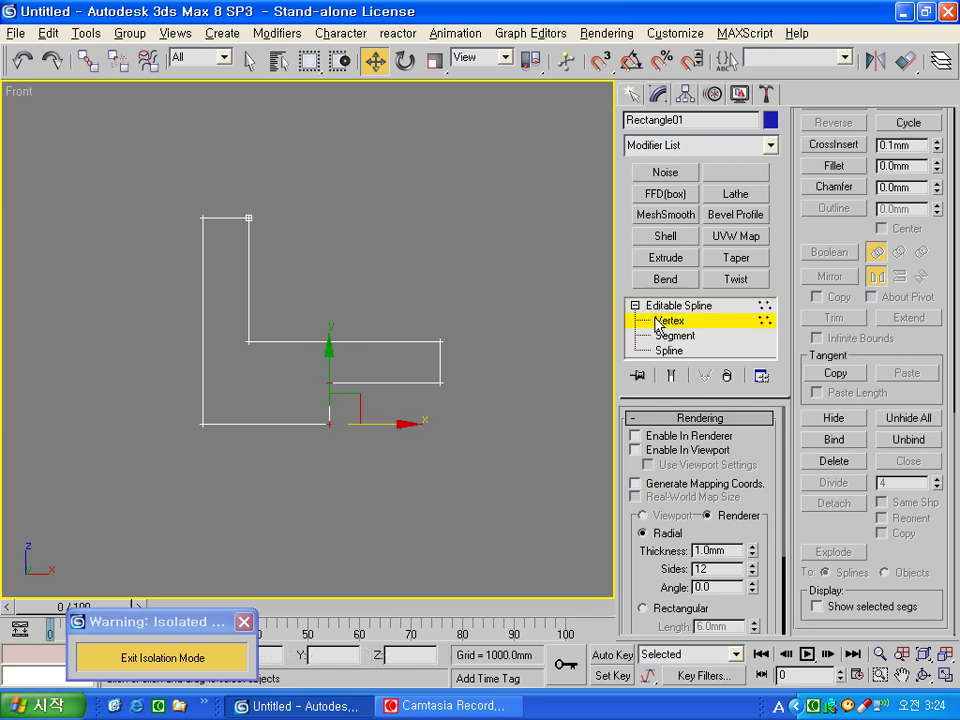
left_click(248, 342)
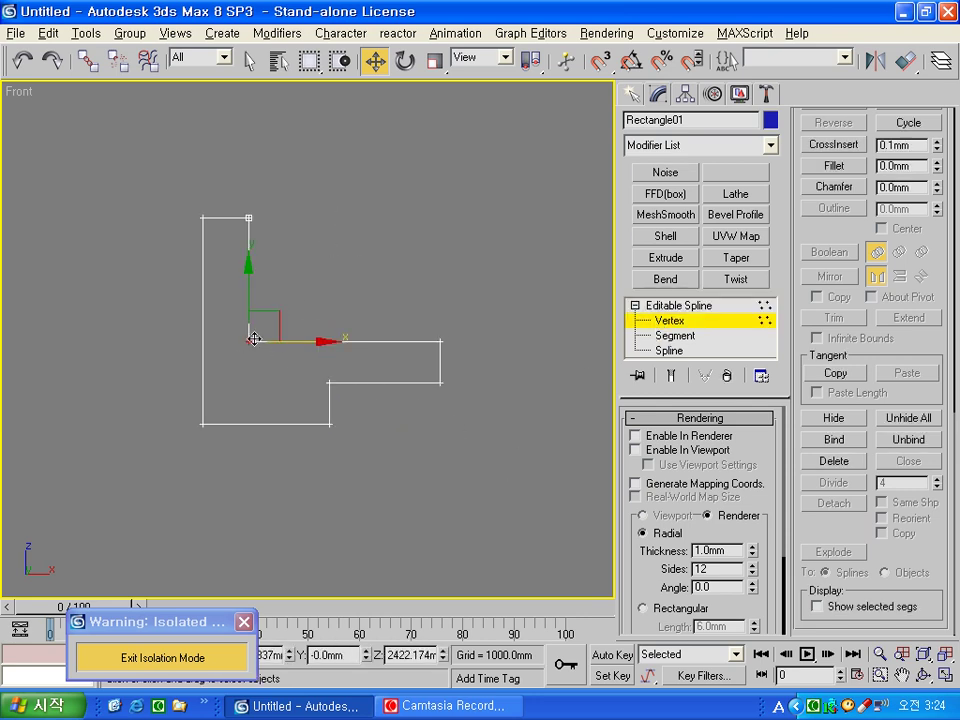
left_click_drag(943, 251, 945, 490)
left_click(834, 339)
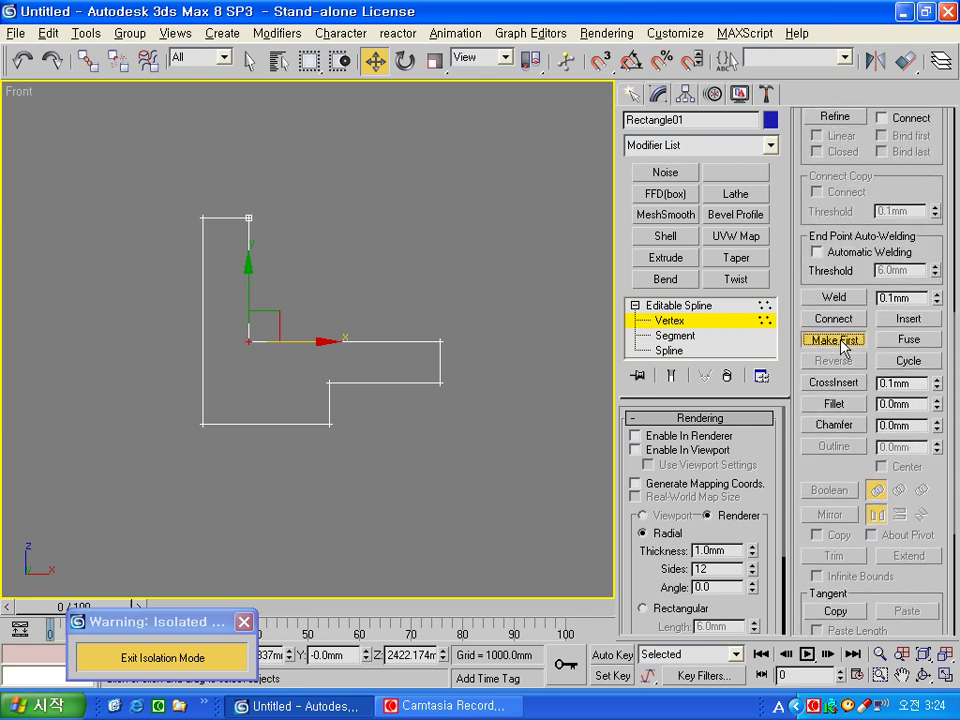
left_click(217, 351)
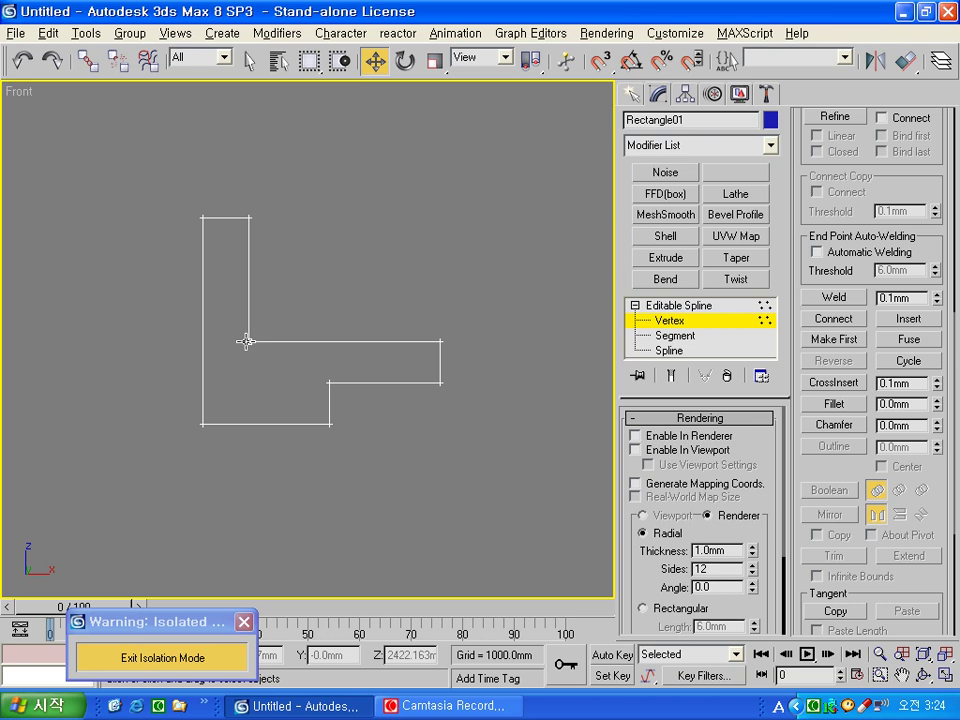
left_click(680, 305)
left_click(445, 435)
scroll(453, 428, "down", 5)
scroll(470, 420, "down", 3)
- Reverse the horizontal path spline's direction at Spline level
left_click(514, 345)
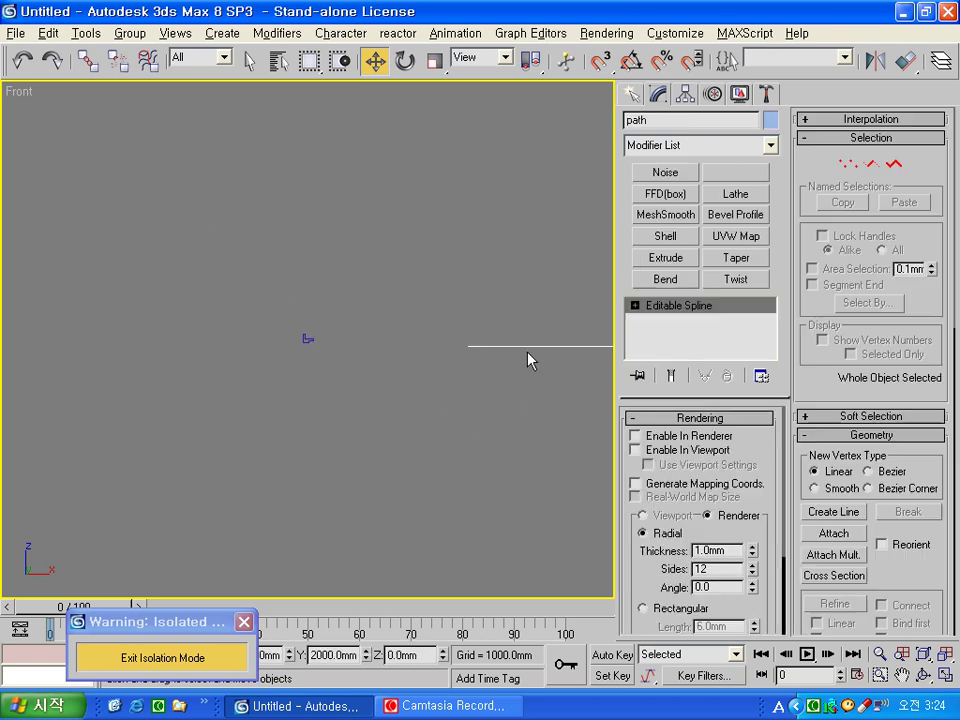
key("3")
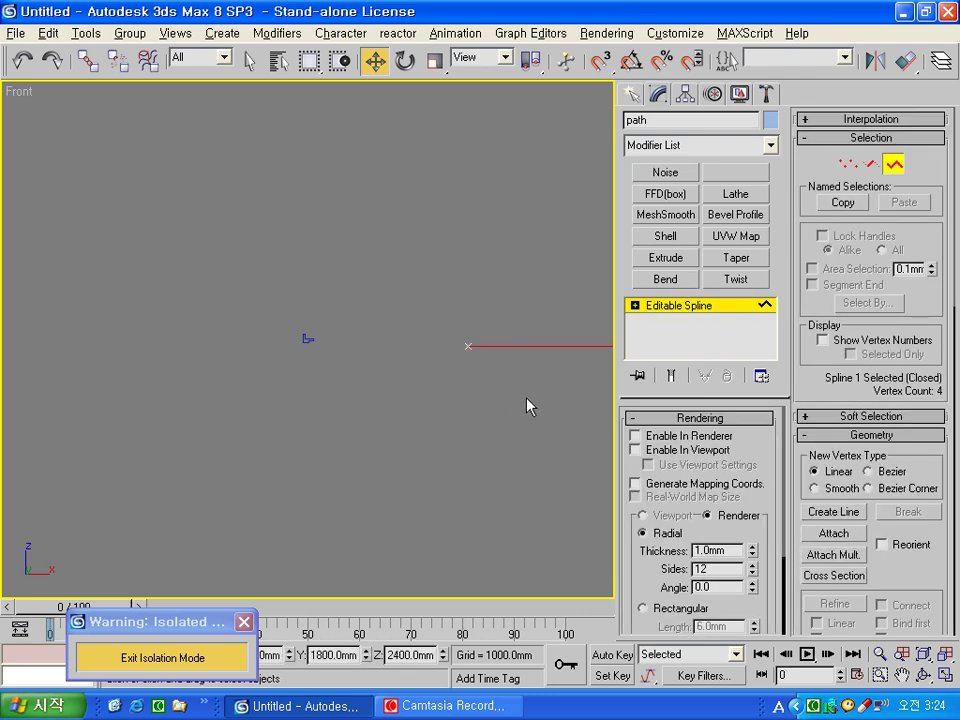
scroll(915, 392, "down", 5)
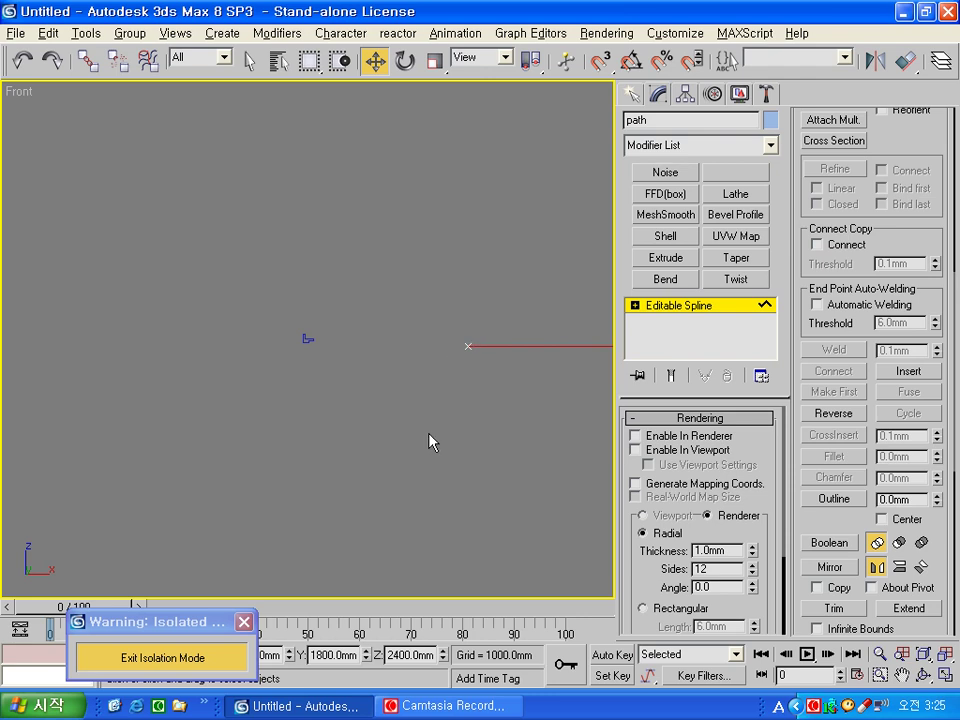
left_click(833, 414)
- Pan the Front view and reselect the path spline
left_click(531, 439)
middle_click_drag(531, 439, 295, 451)
left_click(315, 402)
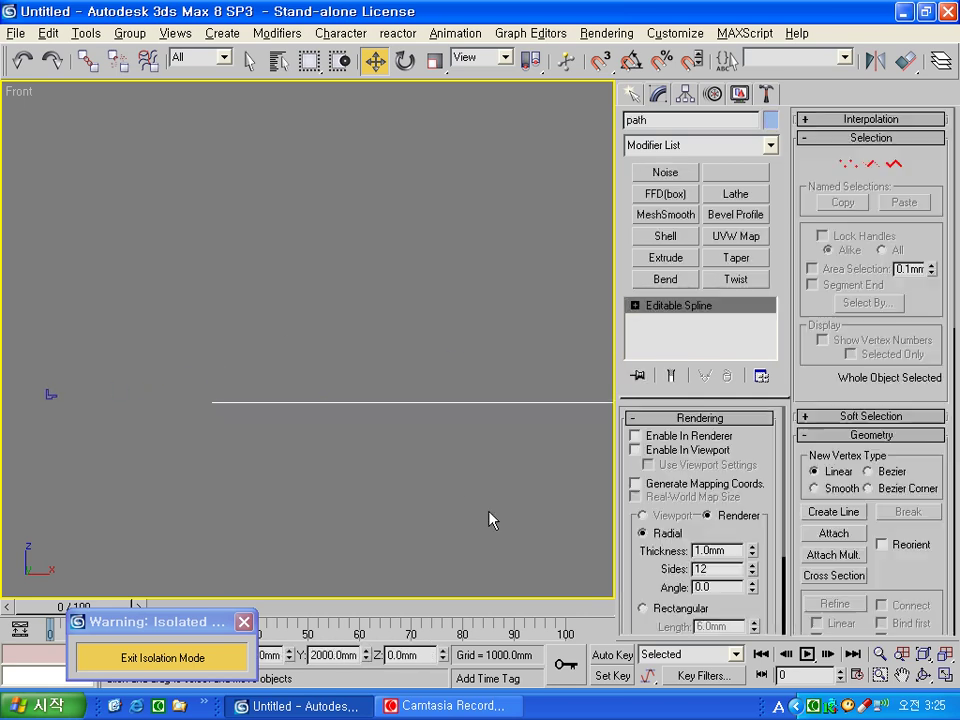
left_click(634, 96)
- Loft the selected path with Get Shape, picking the L-shaped profile
left_click(634, 124)
left_click(680, 150)
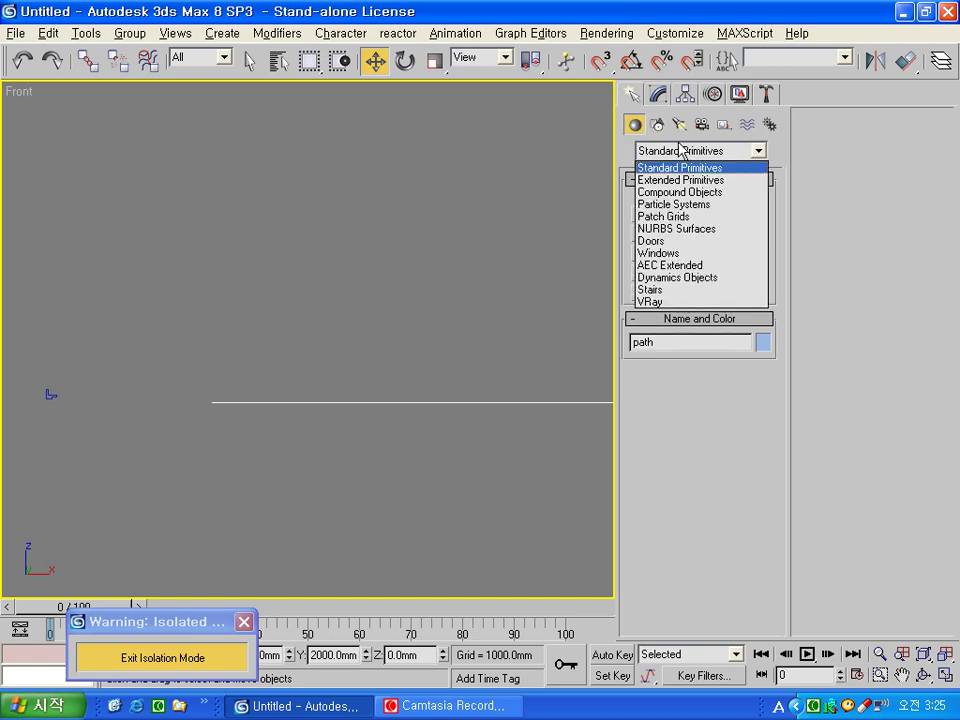
left_click(680, 192)
left_click(664, 294)
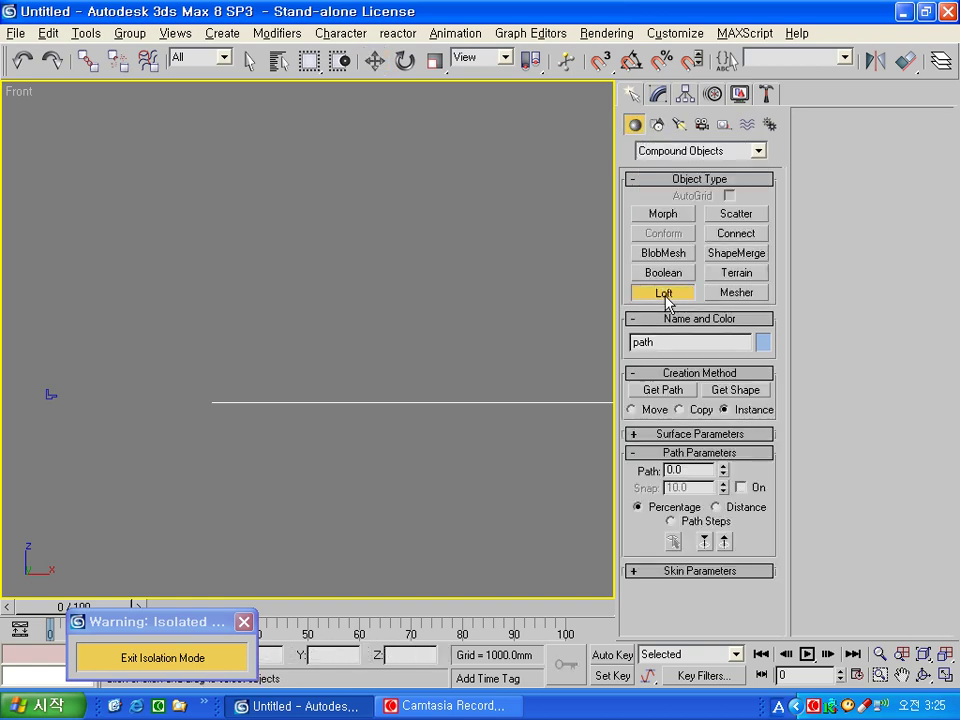
left_click(735, 390)
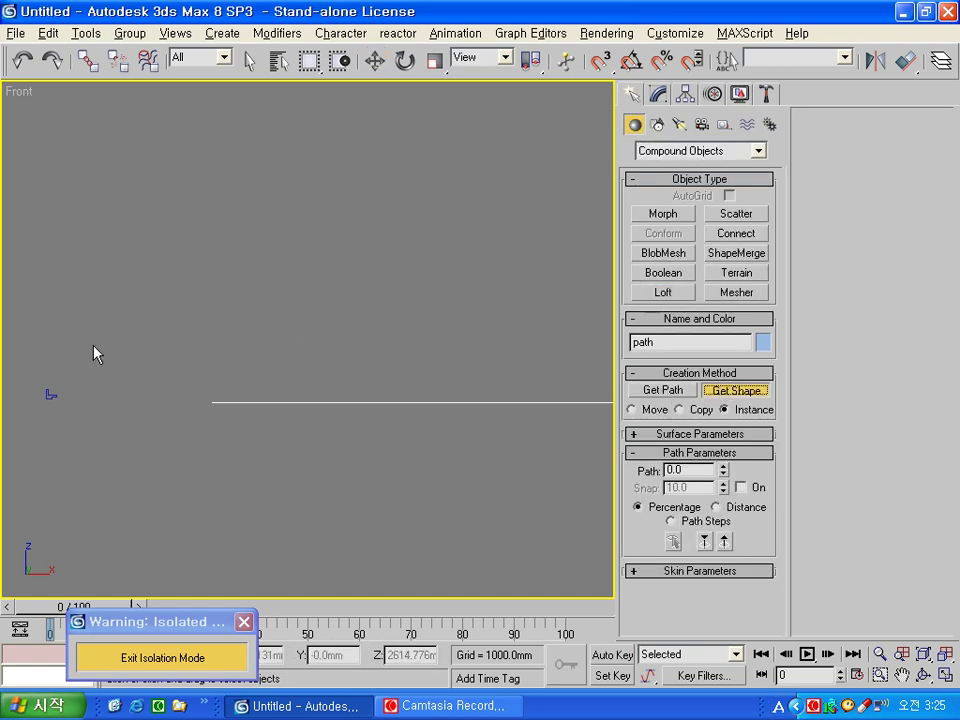
left_click(56, 391)
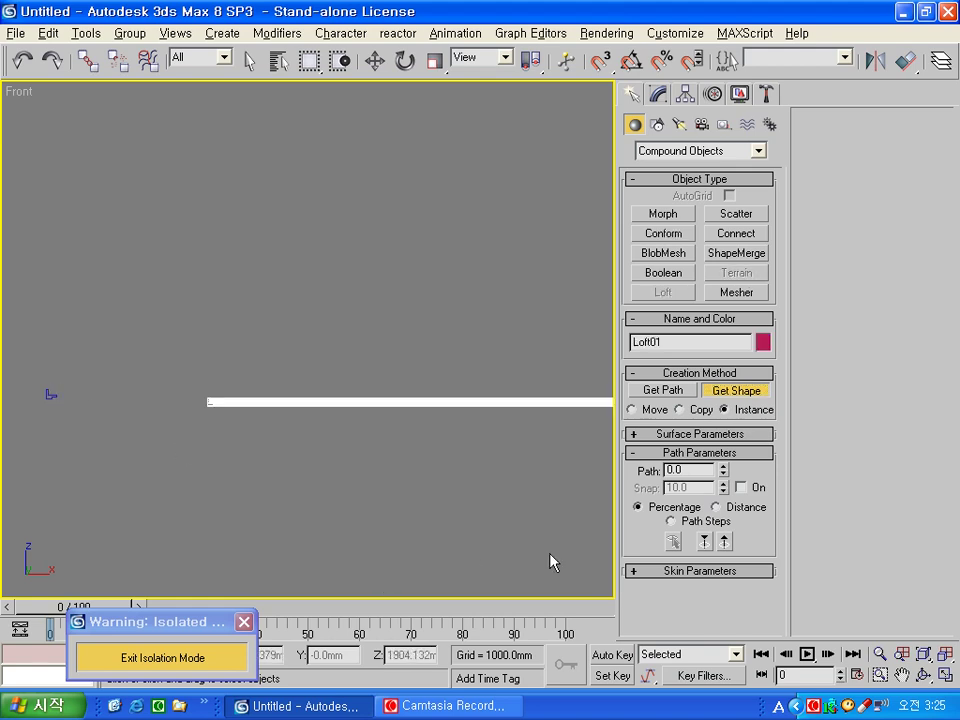
- Edit the loft's Shape Steps and Path Steps values in Skin Parameters
left_click(670, 571)
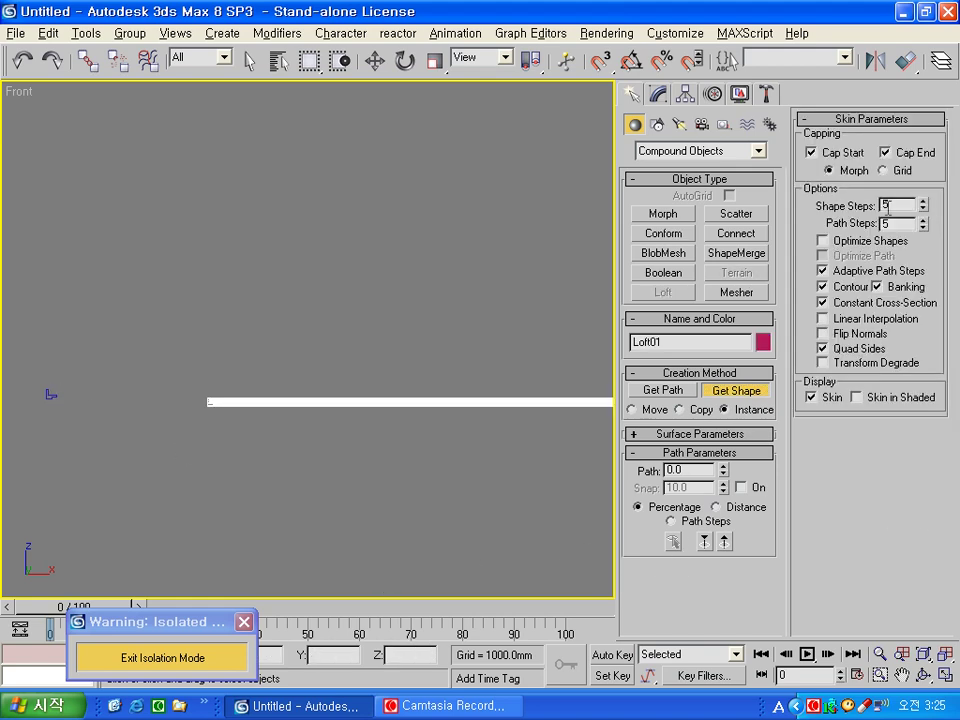
double_click(897, 206)
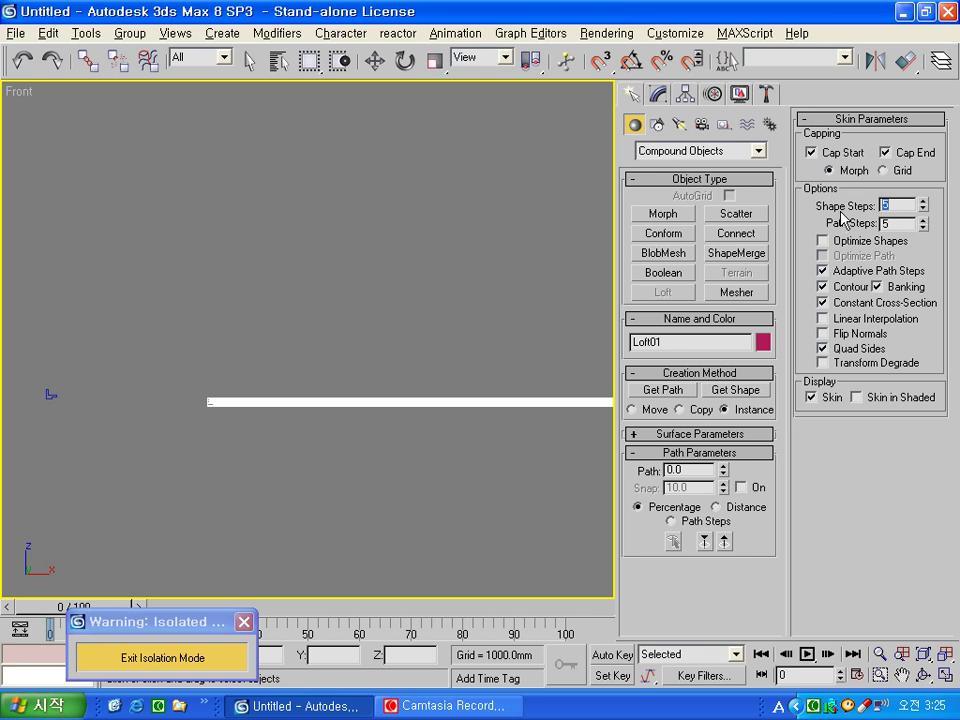
type("05")
key("Return")
double_click(897, 224)
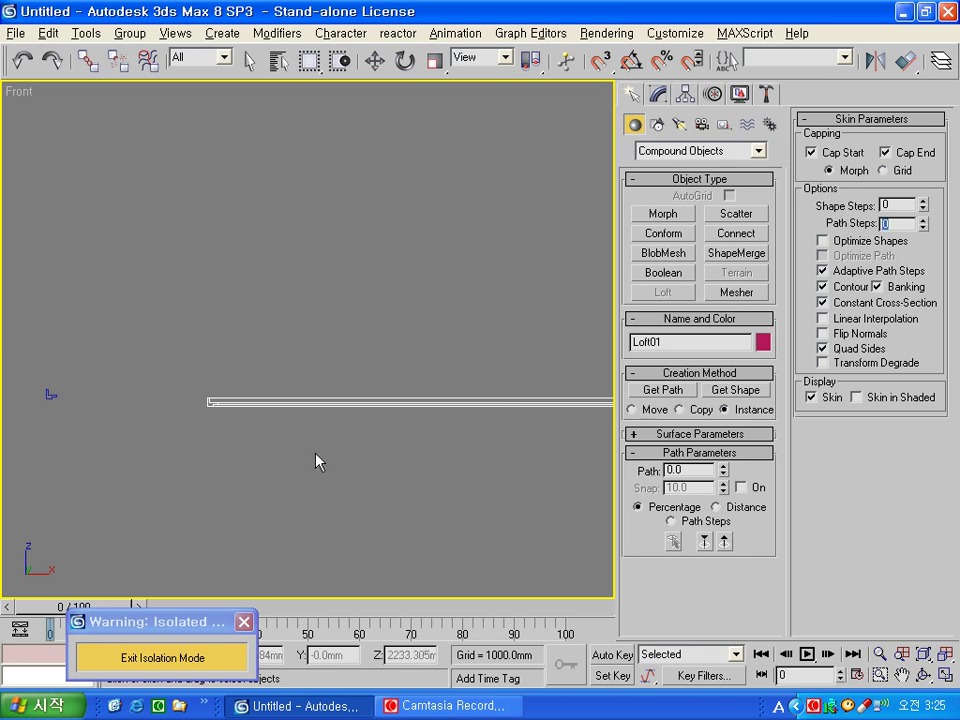
left_click(658, 93)
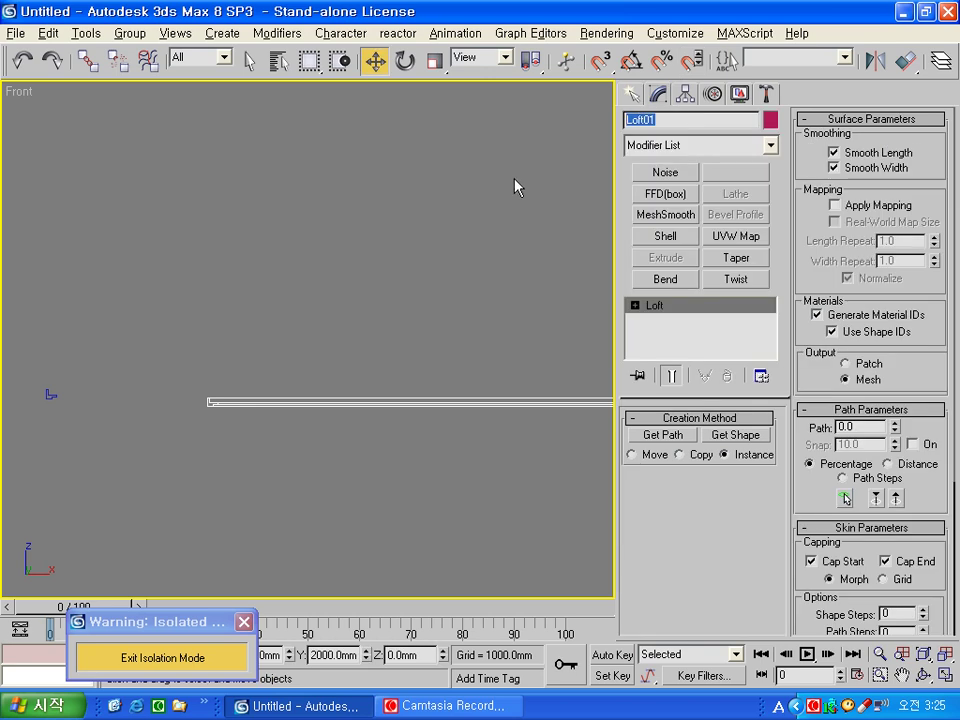
- Name Loft01 '몰딩', exit isolation mode and restore the four-viewport layout
type("몰딩")
left_click(221, 648)
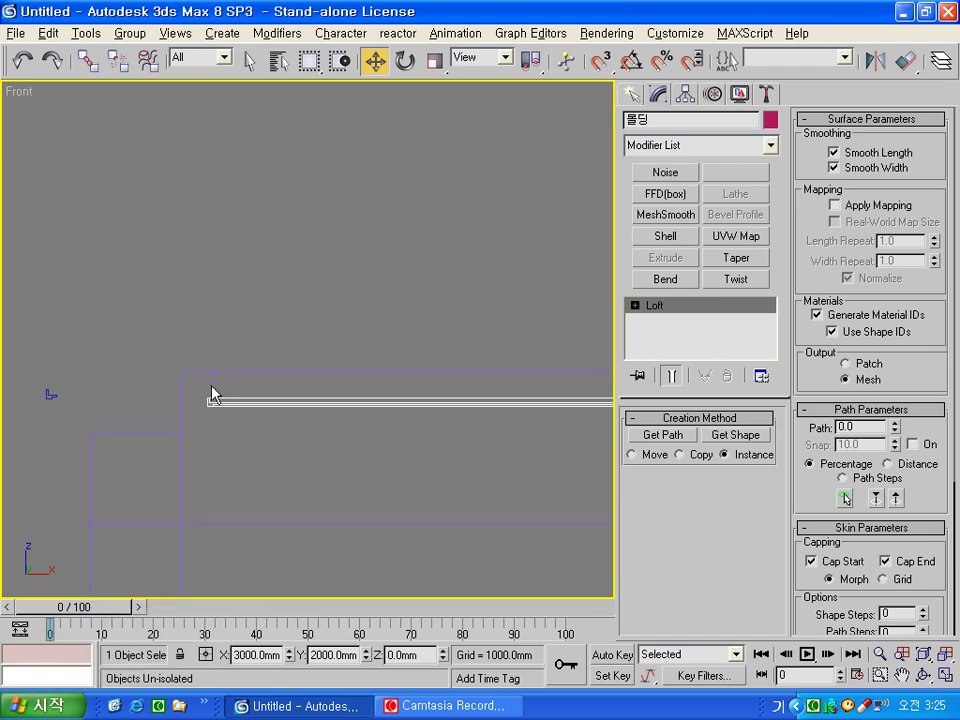
left_click(250, 474)
scroll(320, 330, "down", 5)
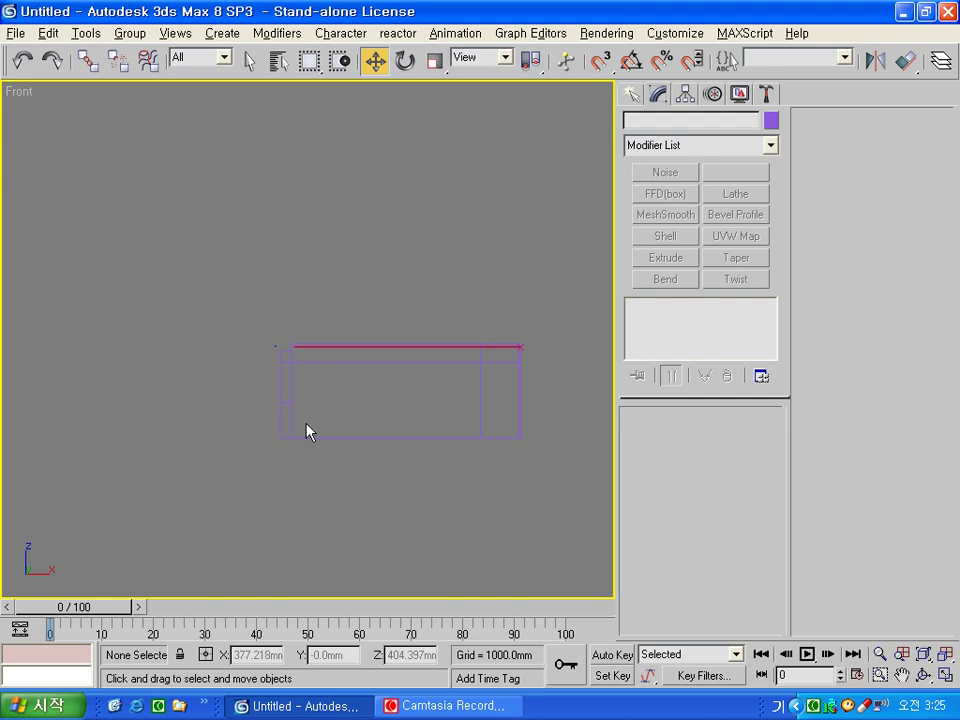
key("alt+w")
- Select the wall, maximize and orbit the Perspective view, then isolate the wall
left_click(378, 515)
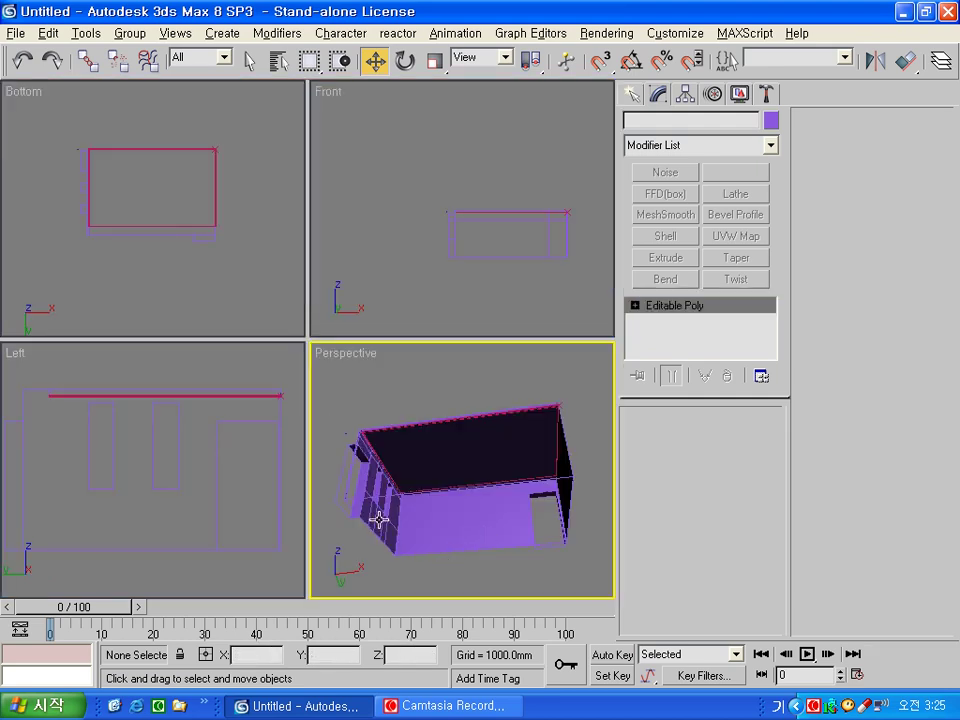
key("alt+w")
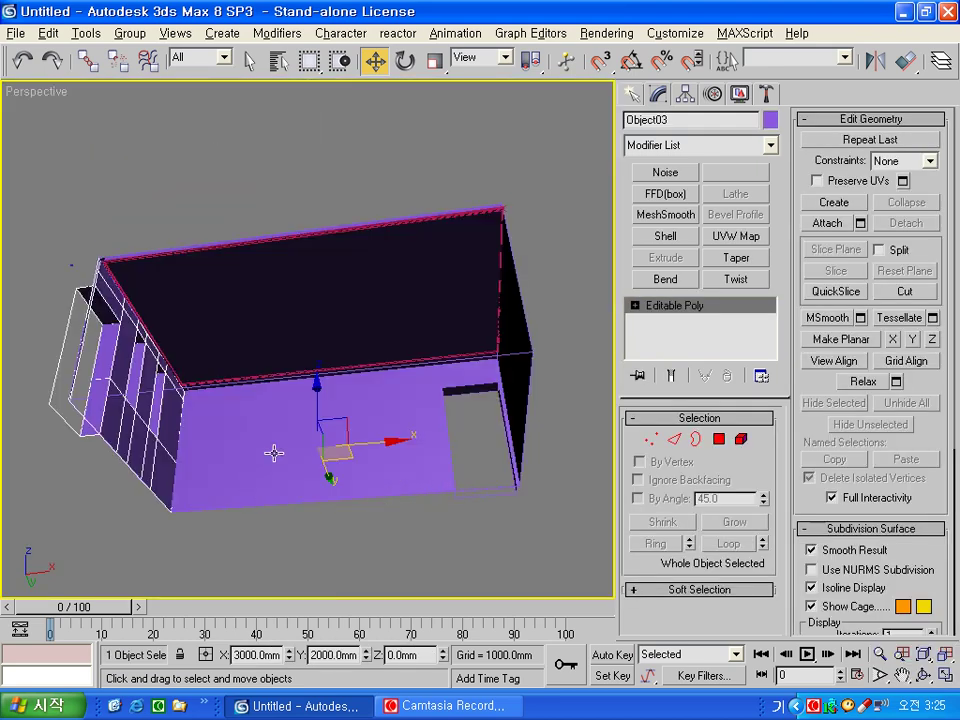
mouse_move(203, 435)
middle_mouse_down("alt")
mouse_move(171, 521)
mouse_move(122, 400)
mouse_move(328, 483)
mouse_move(214, 461)
mouse_move(189, 471)
mouse_move(214, 446)
mouse_move(407, 442)
middle_mouse_up("alt")
key("alt+q")
- Connect the lower panels' vertical edges and move the new edge row to Z 80mm
key("2")
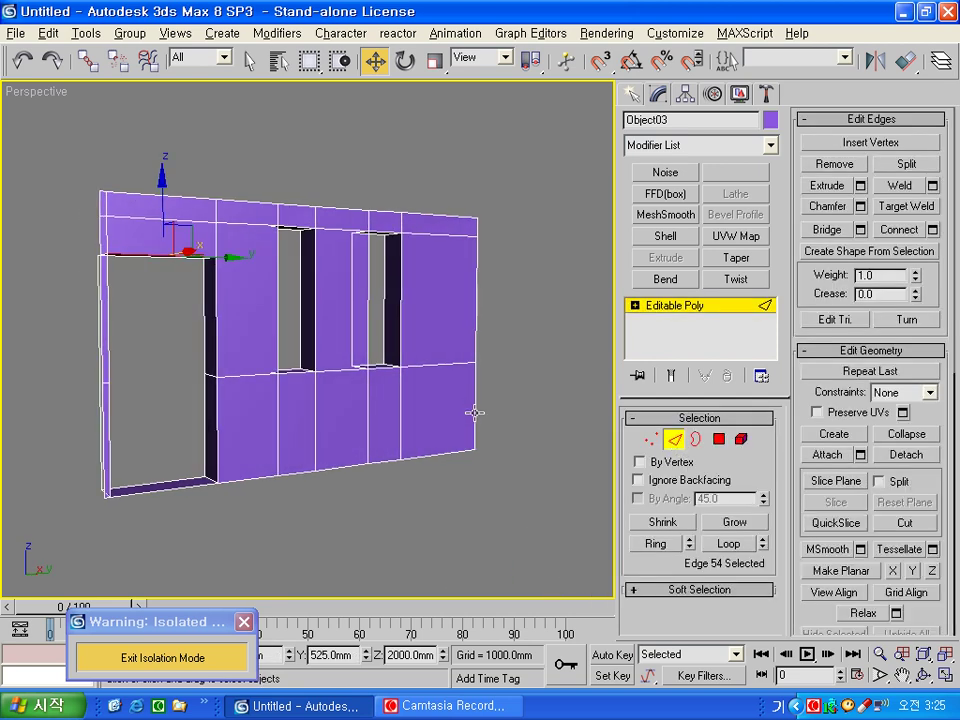
left_click_drag(225, 419, 199, 419)
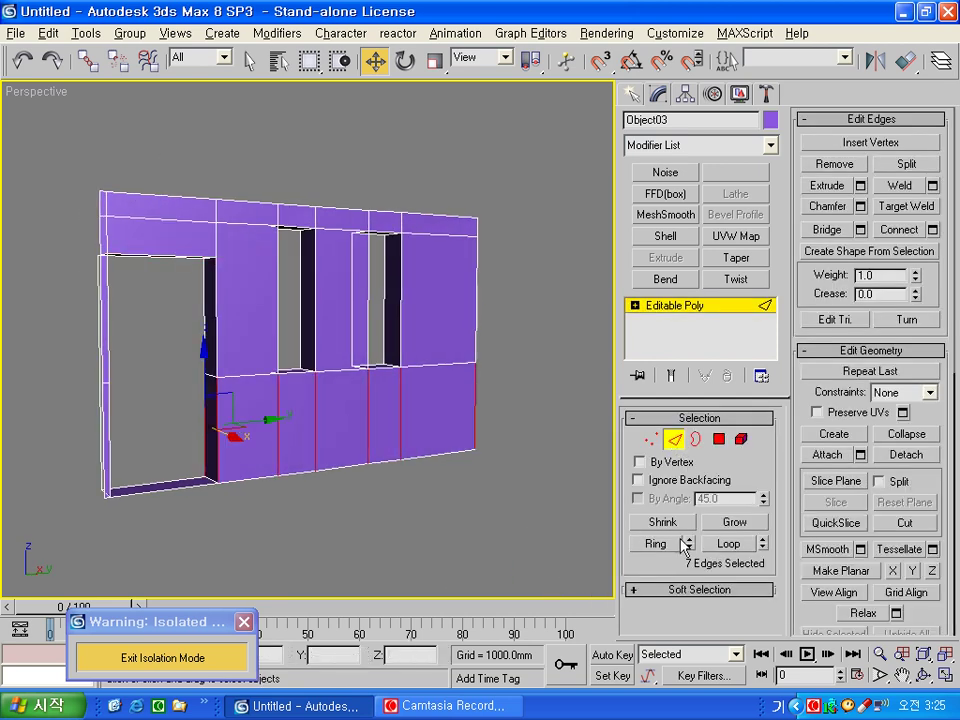
left_click(901, 235)
right_click(377, 62)
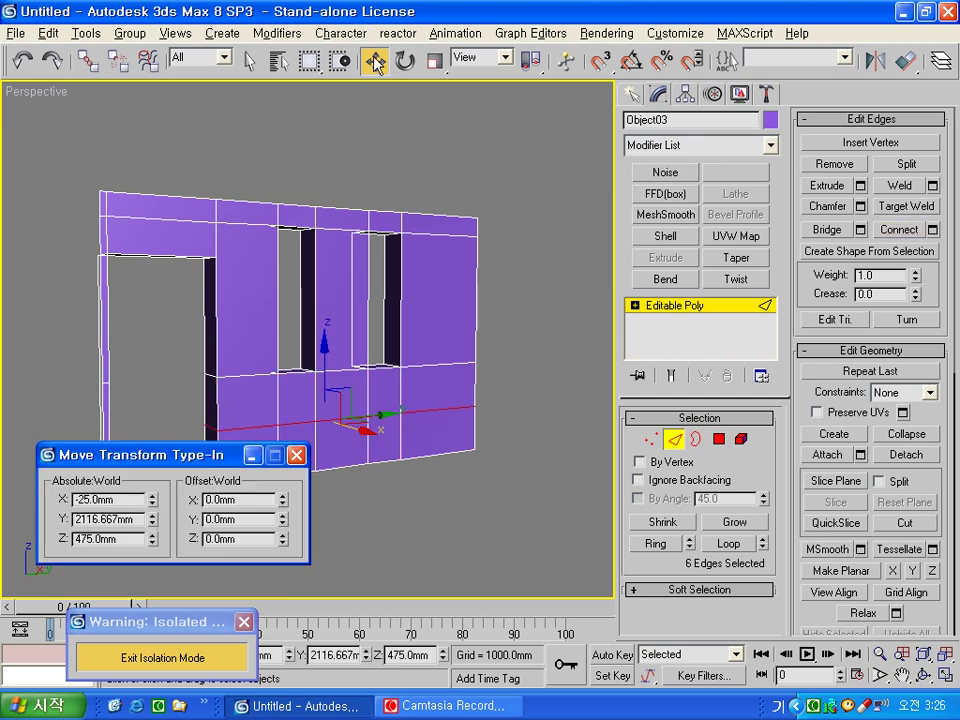
left_click_drag(125, 540, 53, 543)
type("80")
key("Return")
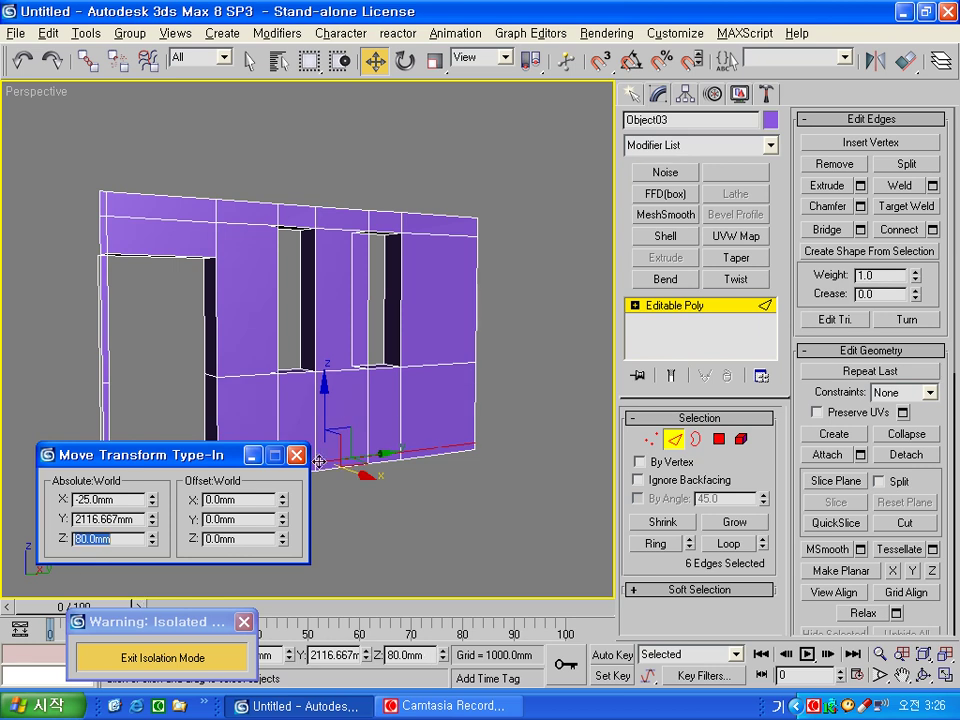
left_click(296, 454)
left_click(424, 544)
- Select the six bottom-strip polygons of the wall from the doorway onward
left_click(719, 438)
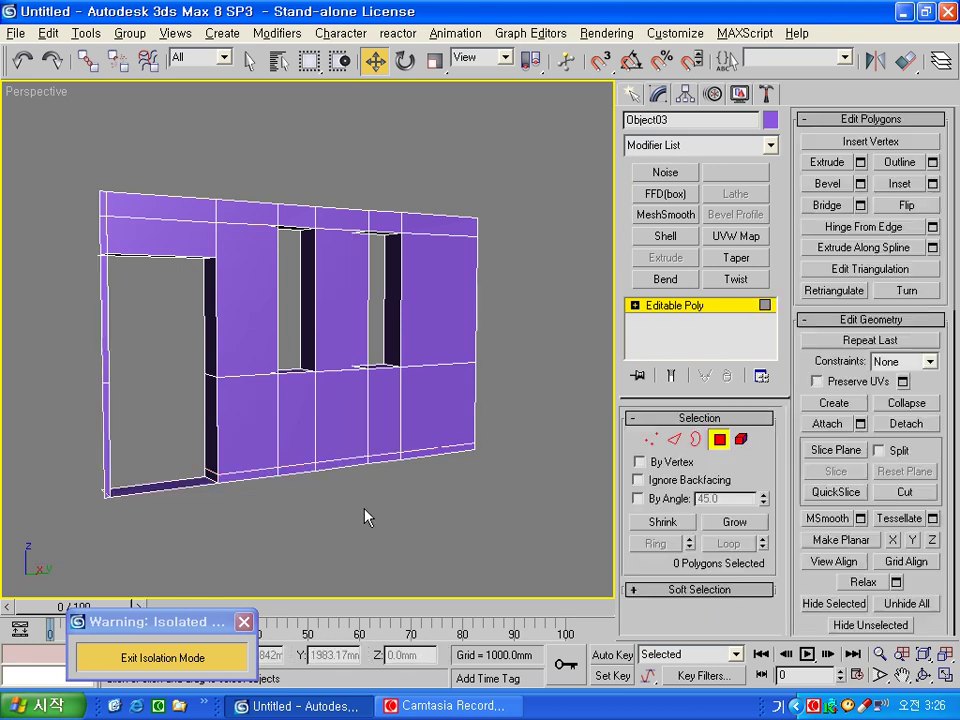
scroll(266, 514, "up", 1)
scroll(218, 497, "up", 2)
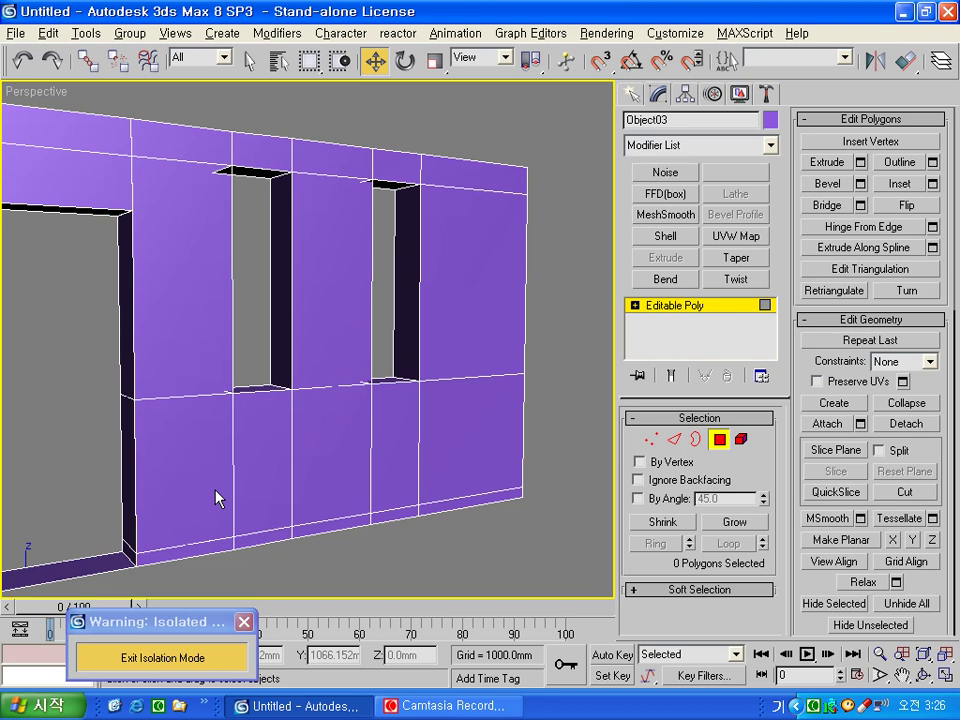
left_click(126, 552)
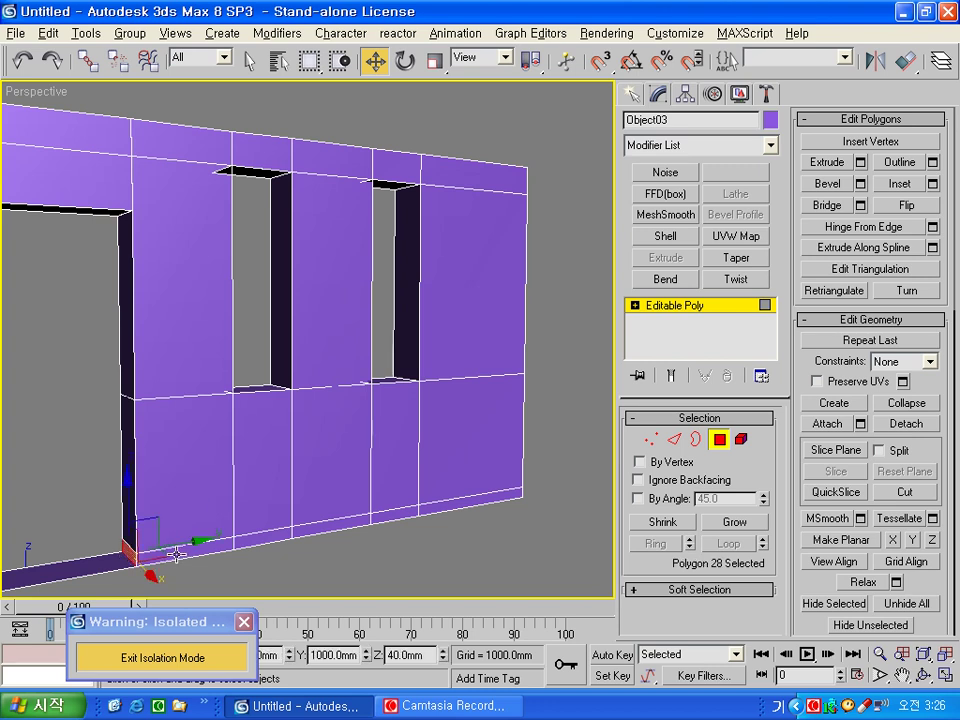
left_click(195, 543, "ctrl")
left_click(262, 533, "ctrl")
left_click(335, 523, "ctrl")
left_click(397, 517, "ctrl")
left_click(470, 502, "ctrl")
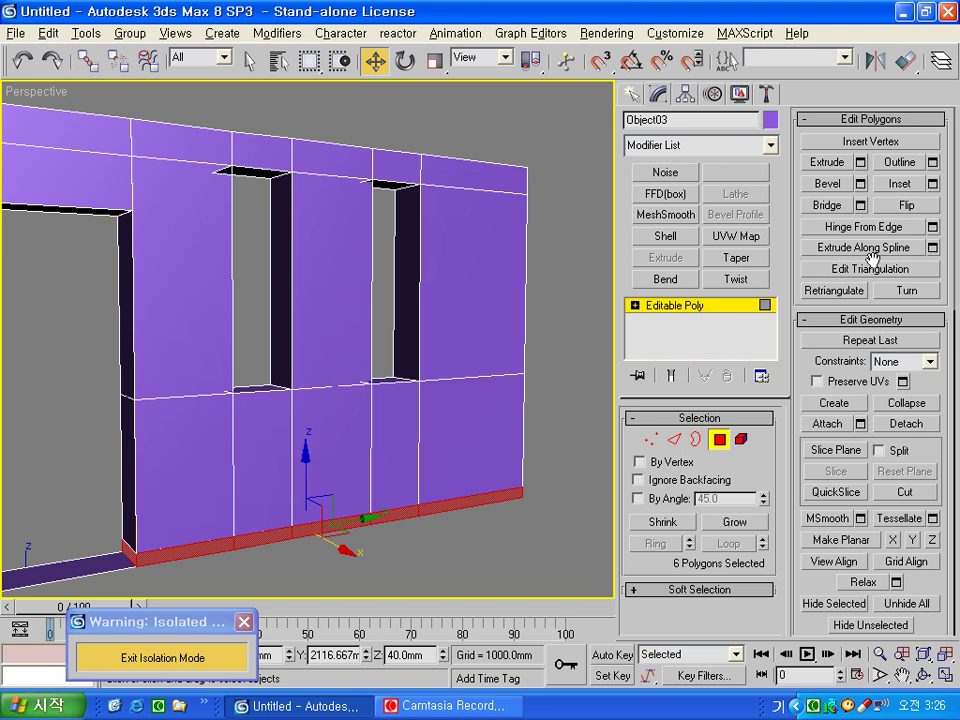
- Extrude the selected polygons 10mm by Local Normal
left_click(860, 162)
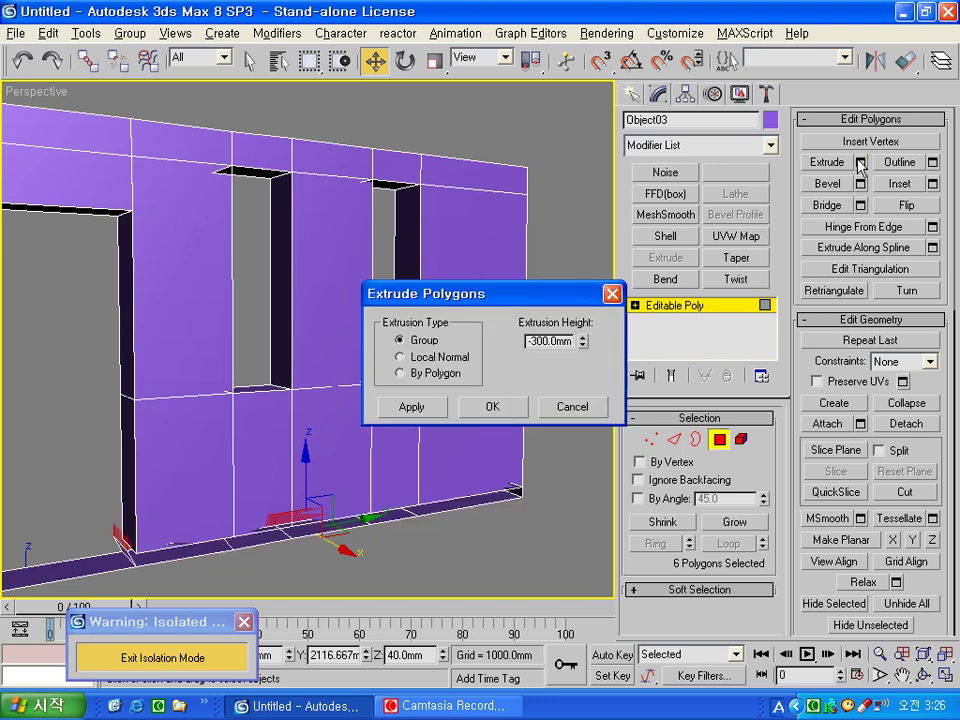
left_click(428, 358)
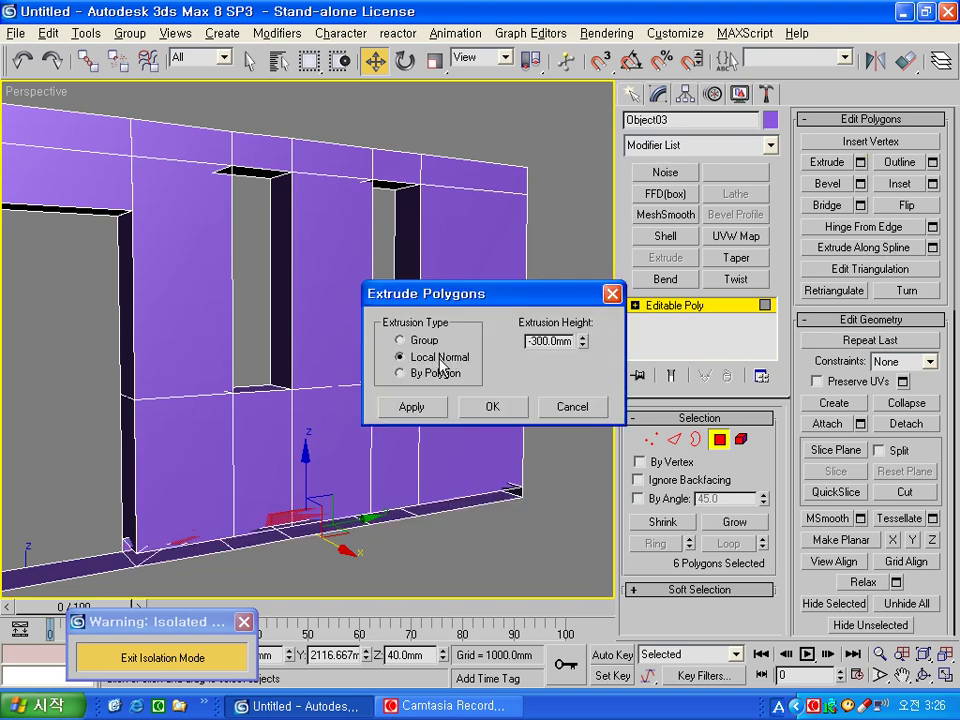
double_click(551, 344)
type("10")
left_click(508, 407)
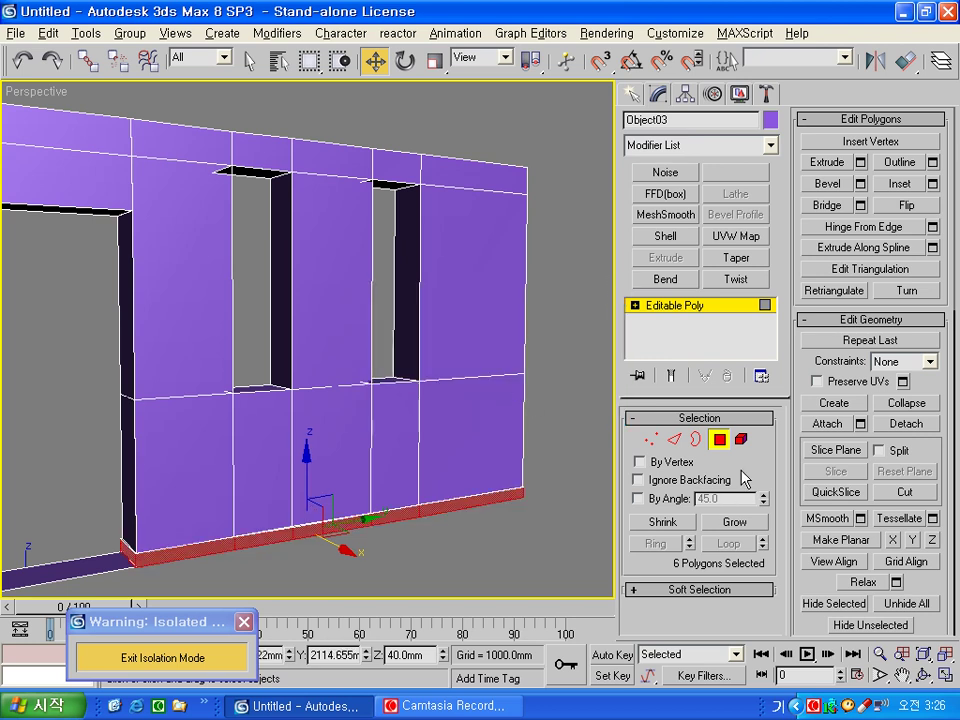
left_click(525, 553)
- Detach the baseboard strip polygons as a new object named '걸레받이'
mouse_move(100, 580)
left_mouse_down()
mouse_move(592, 460)
mouse_move(157, 551)
left_mouse_up()
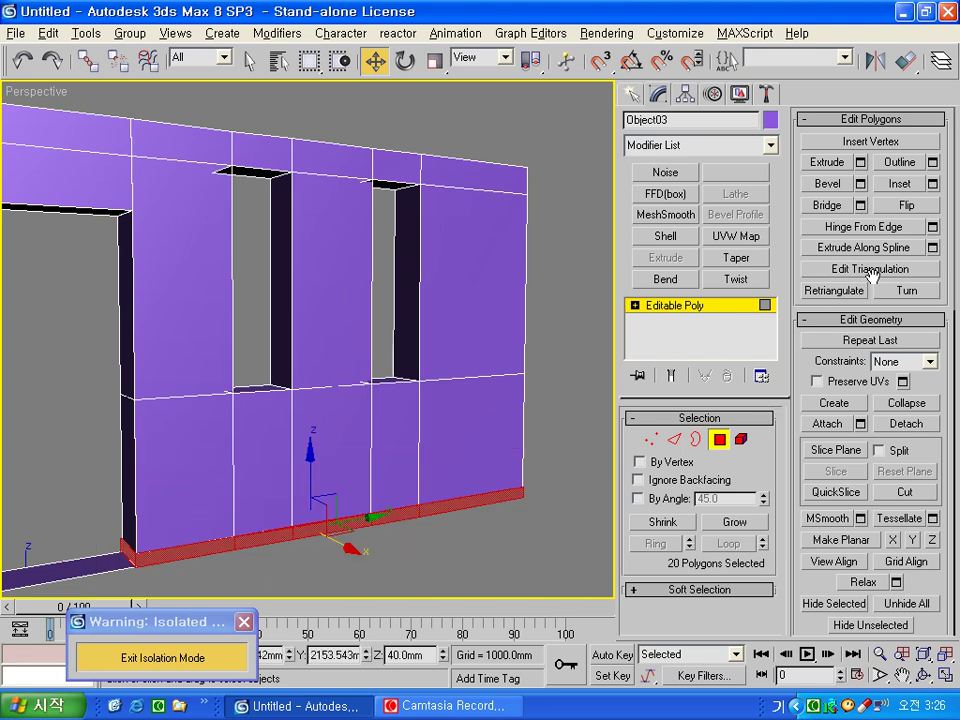
left_click(910, 424)
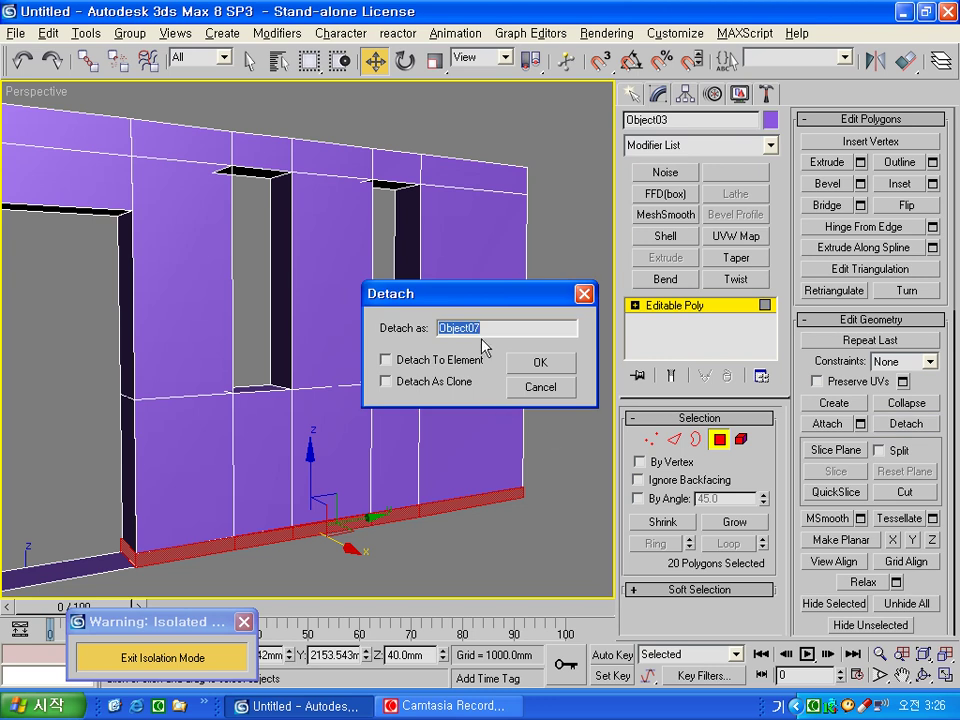
type("걸레")
type("받이")
left_click(540, 362)
key("4")
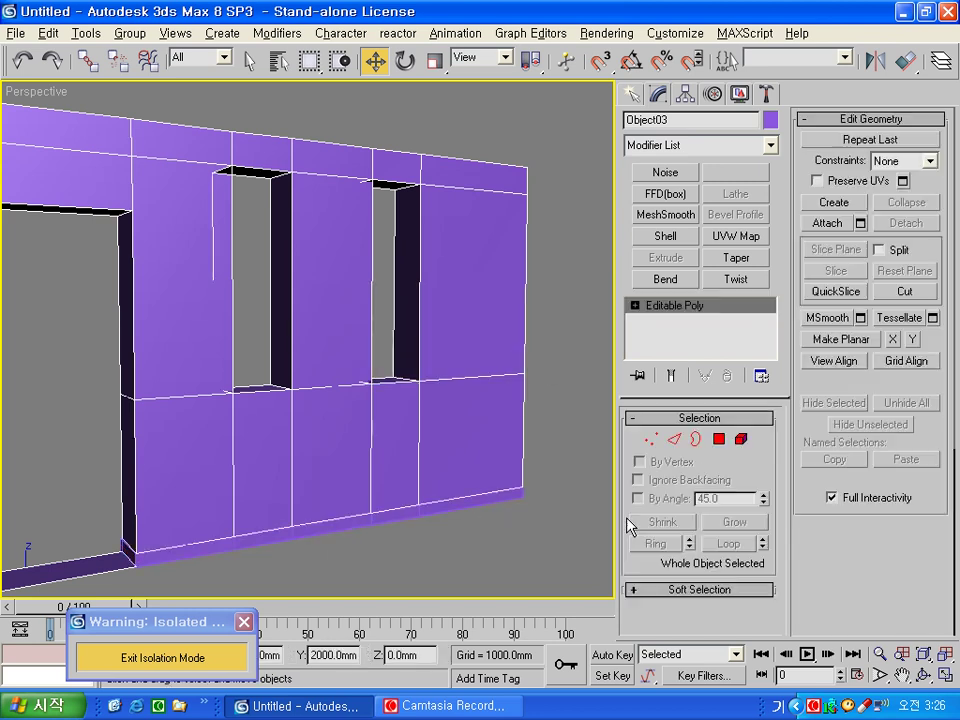
left_click(594, 540)
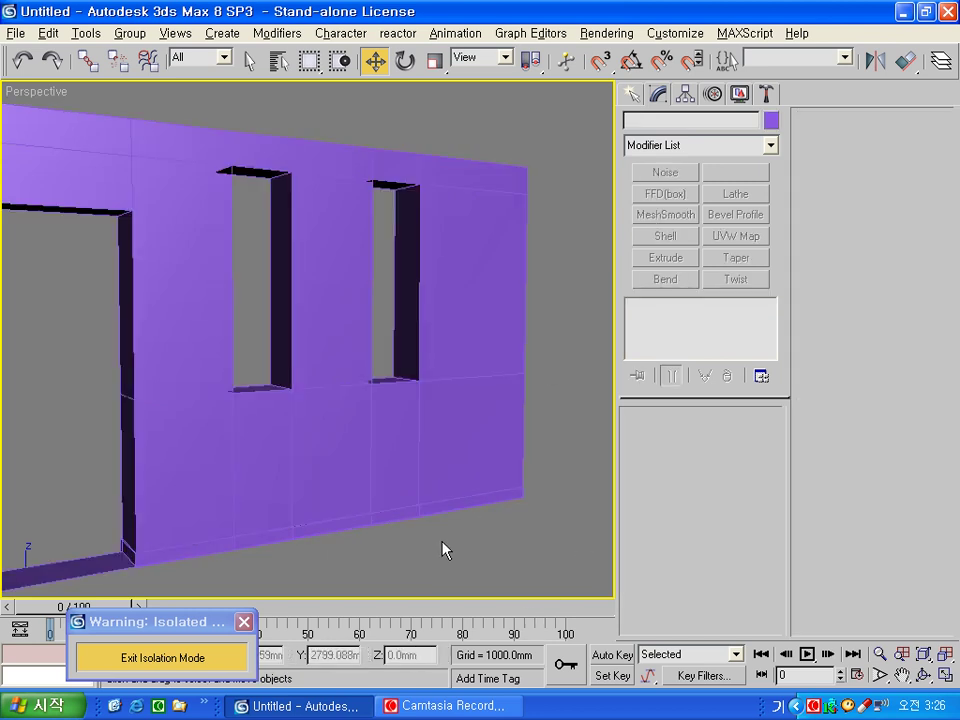
- Colour the 걸레받이 baseboard dark blue and exit isolation mode
left_click(303, 548)
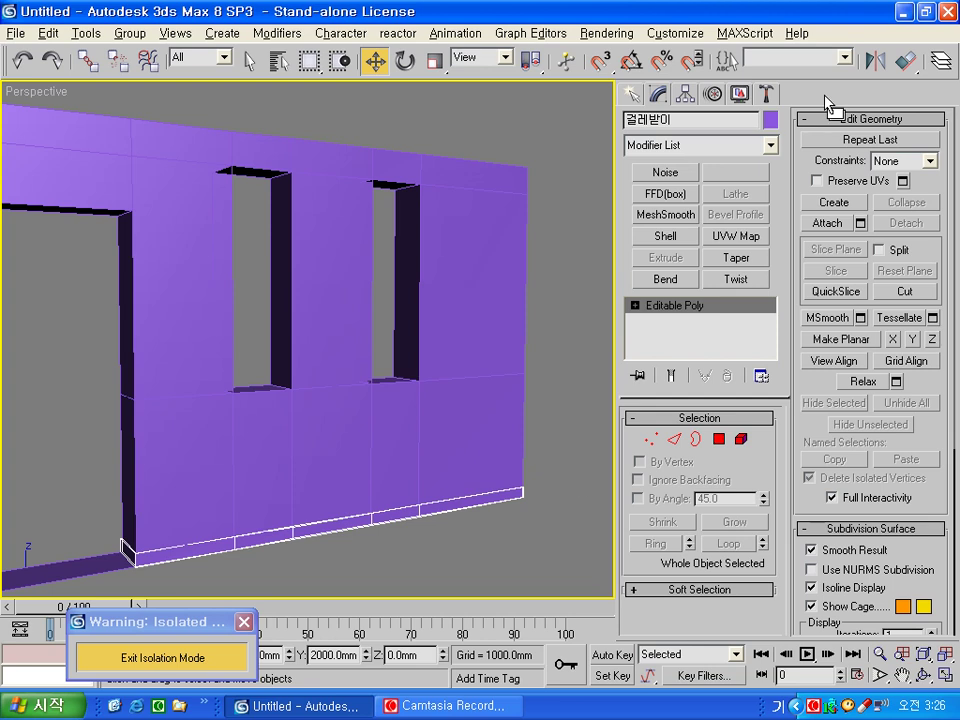
left_click(770, 119)
left_click(552, 345)
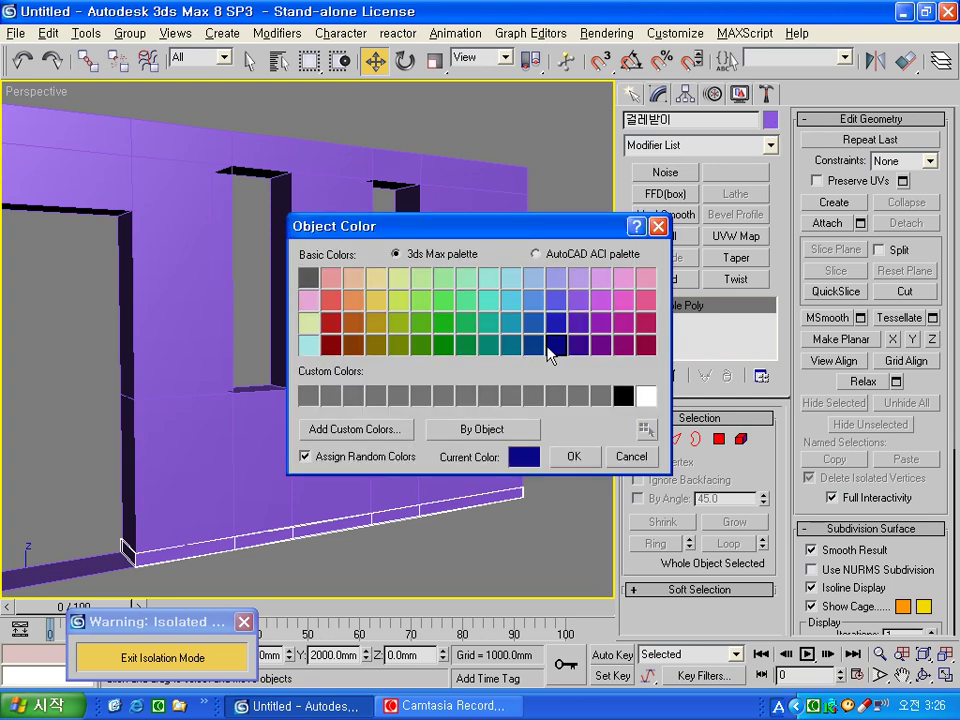
left_click(573, 456)
left_click(513, 560)
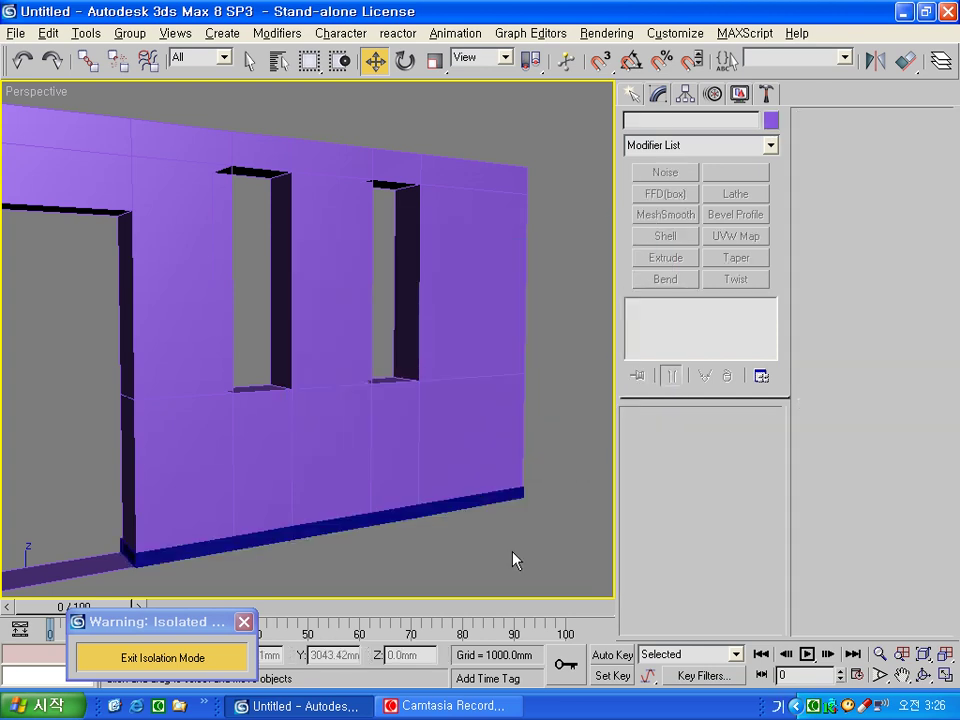
left_click(188, 657)
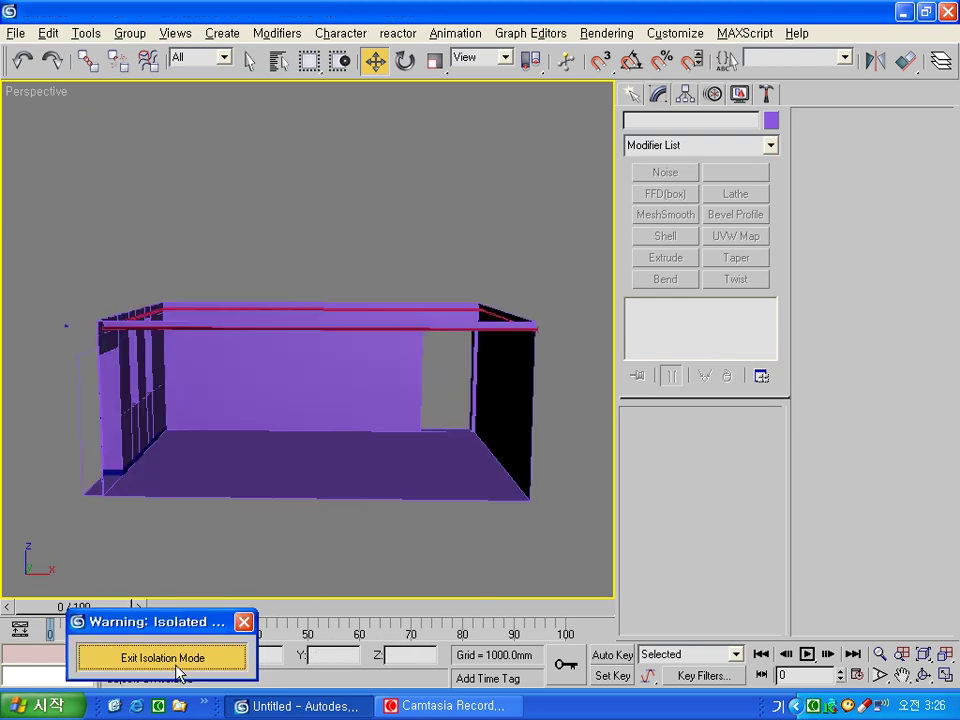